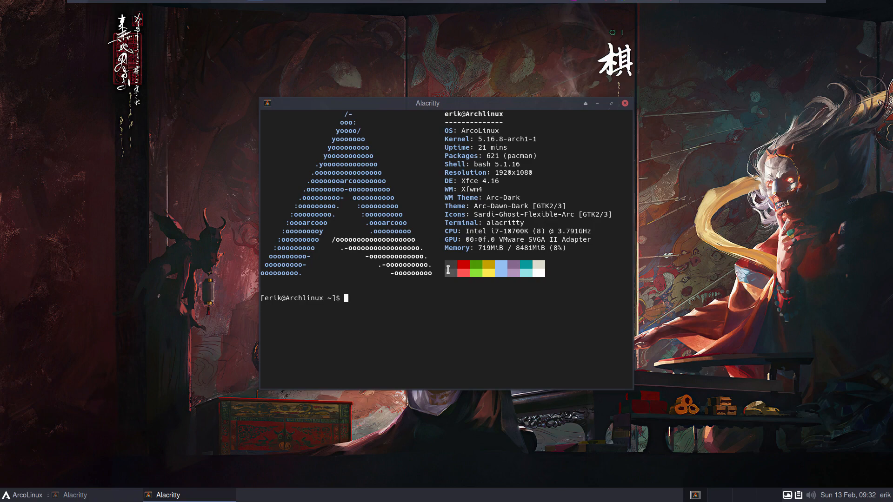
- Run duf to list the disk usage of the mounted devices and close that terminal
text(duf)
key(Return)
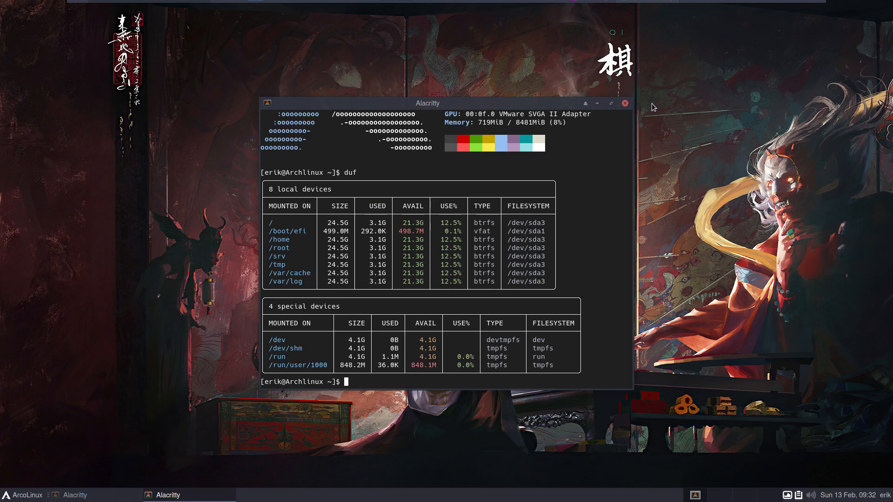
click(625, 104)
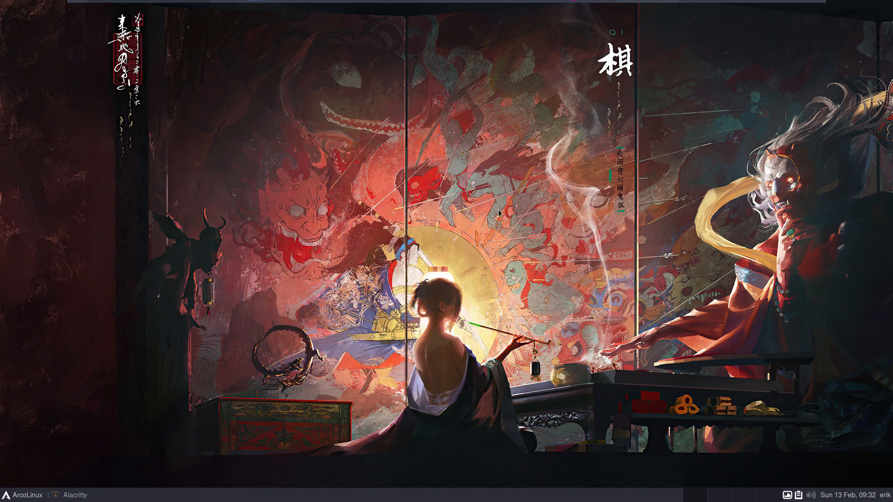
- Run att in a new terminal to launch the ArcoLinux Tweak Tool, entering the account password
click(19, 497)
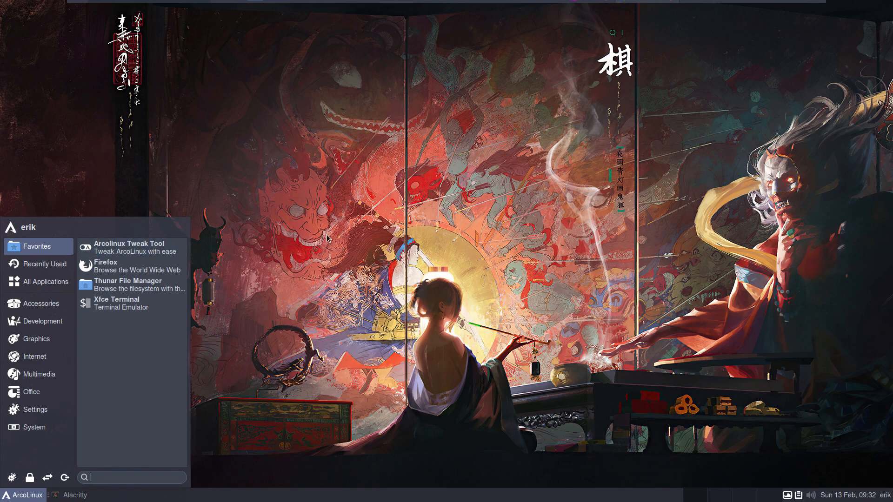
click(281, 207)
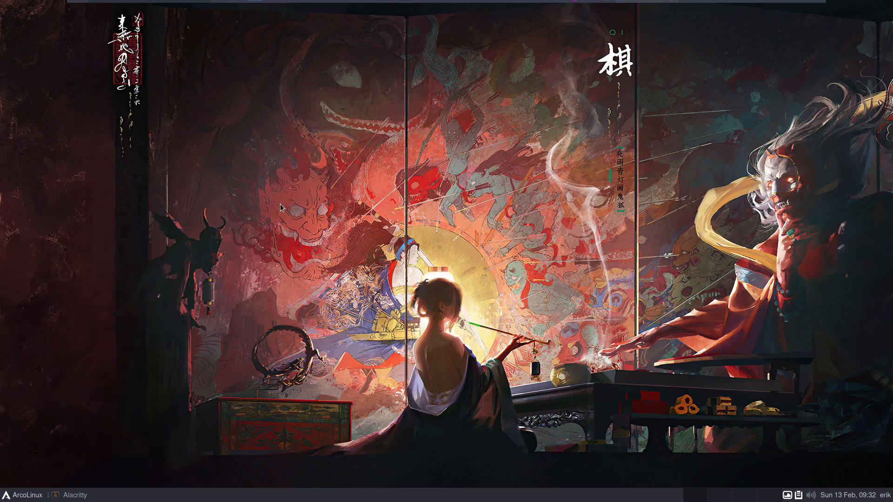
key(ctrl+alt+t)
text(att)
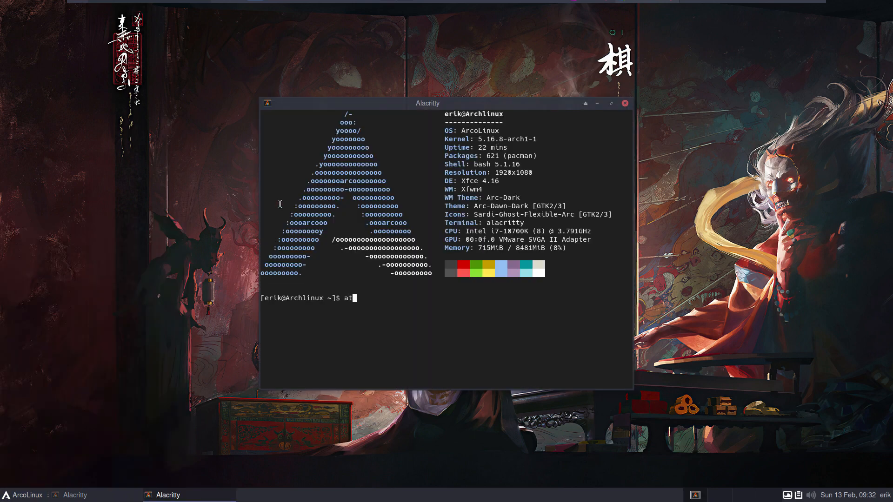
key(Return)
text(****)
key(Return)
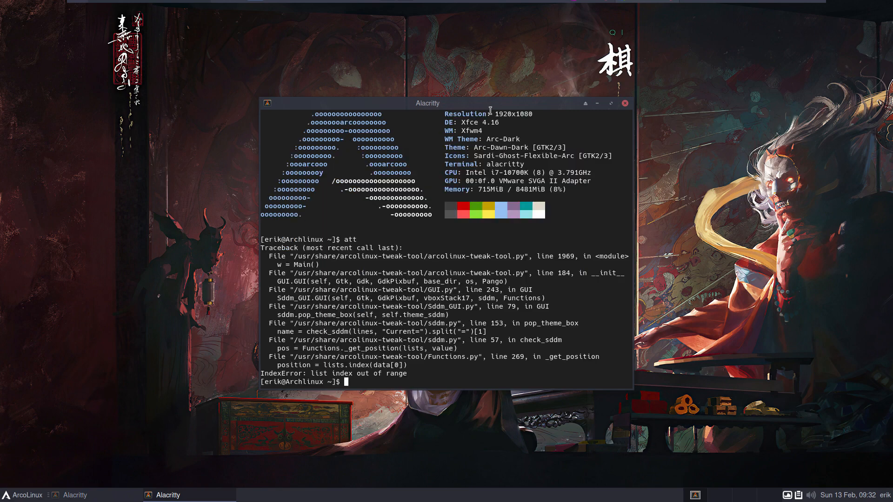
- Move the terminal toward the desktop's upper-right corner and examine the SDDM entries in the traceback
drag(490, 104, 775, 14)
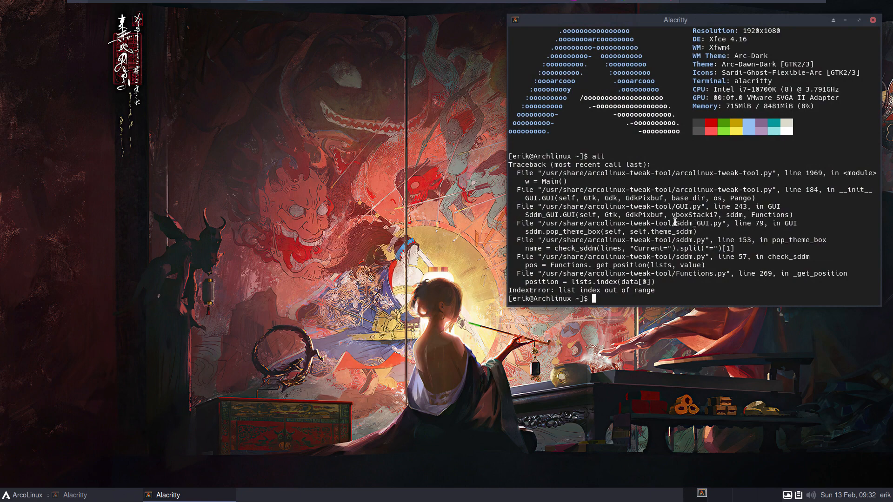
drag(675, 223, 722, 222)
drag(554, 248, 601, 251)
click(653, 250)
click(298, 372)
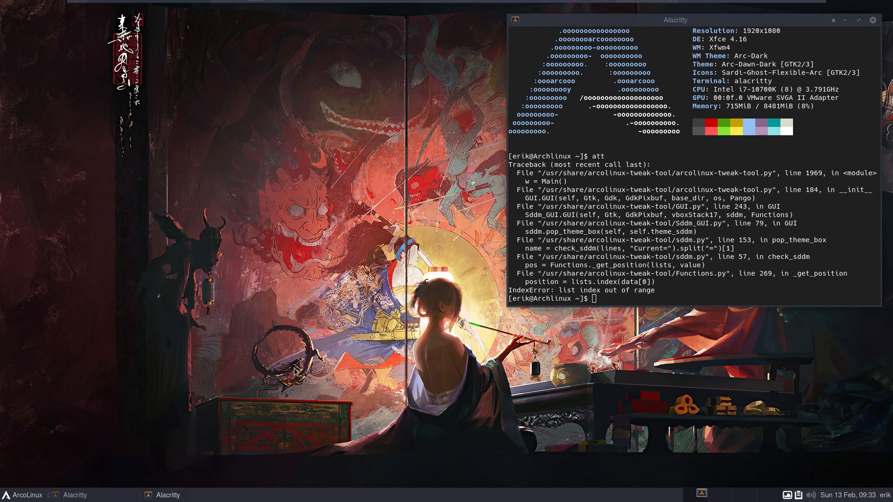
- Open a maximized file manager window and go to the /etc folder
key(super+shift+Return)
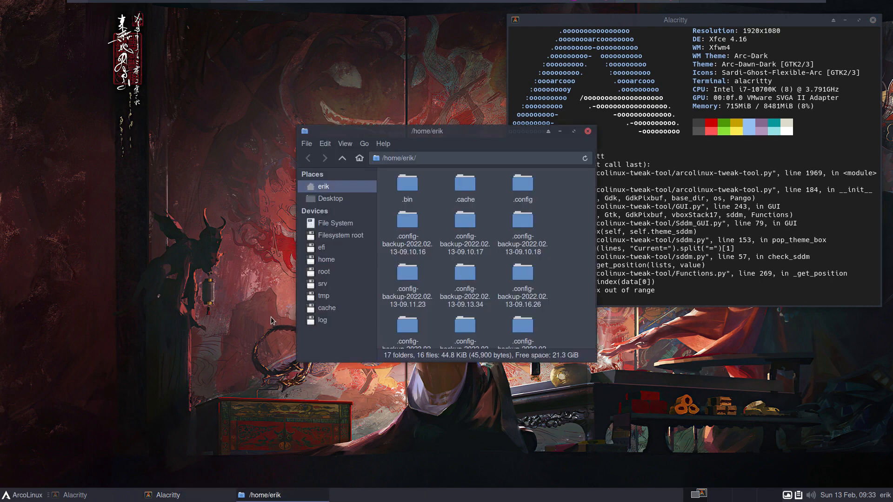
click(344, 227)
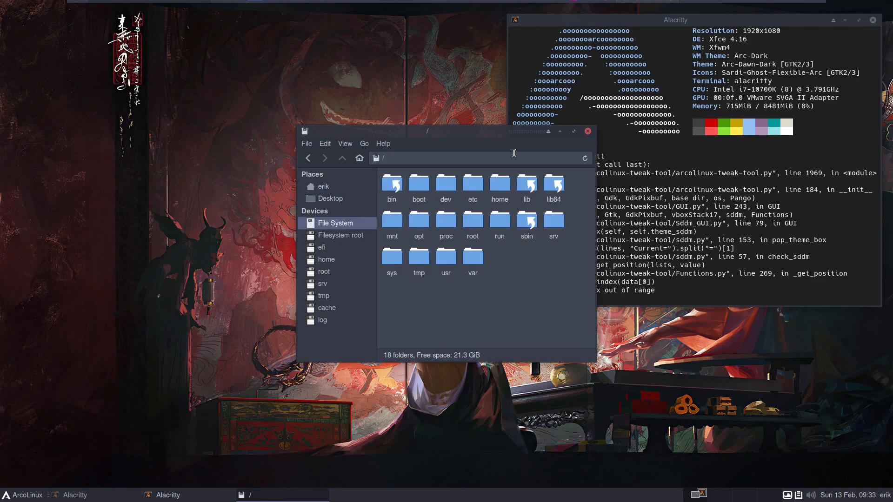
click(573, 131)
scroll(297, 174, up, 2)
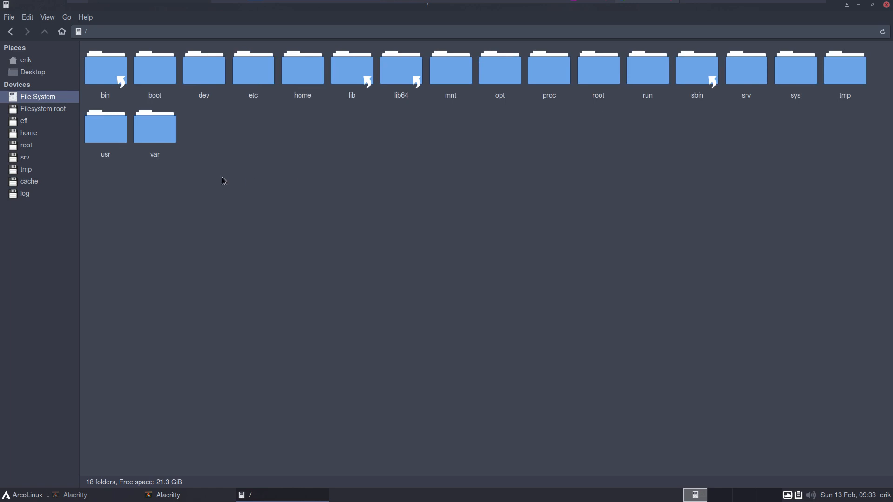
click(258, 75)
double_click(258, 76)
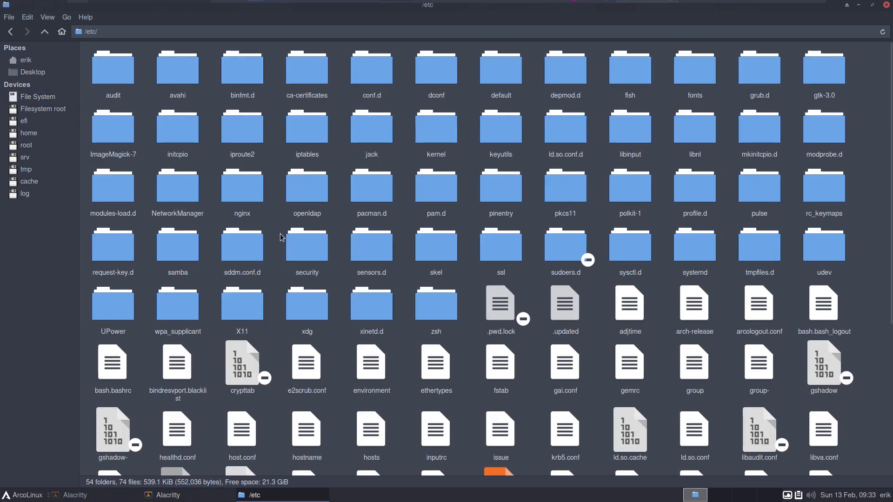
- Open kde_settings.conf from the sddm.conf.d folder in Mousepad and move its window off the file listing
text(sdd)
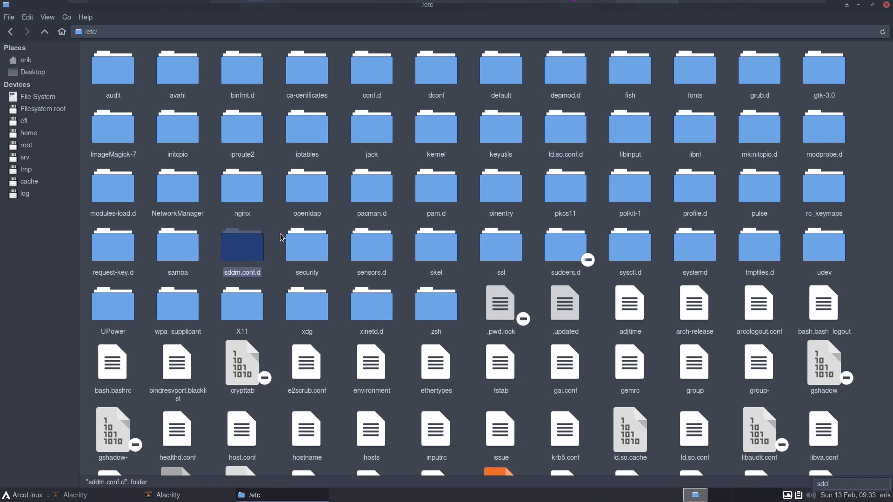
double_click(257, 247)
double_click(103, 73)
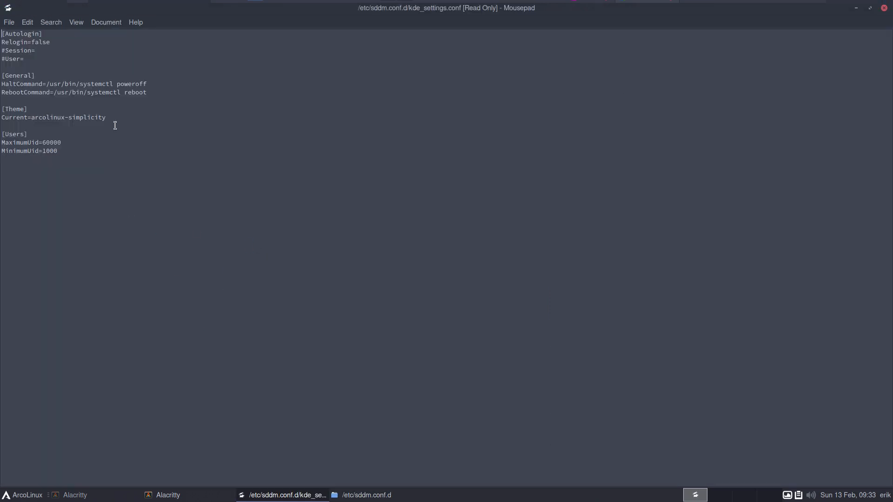
drag(333, 8, 634, 130)
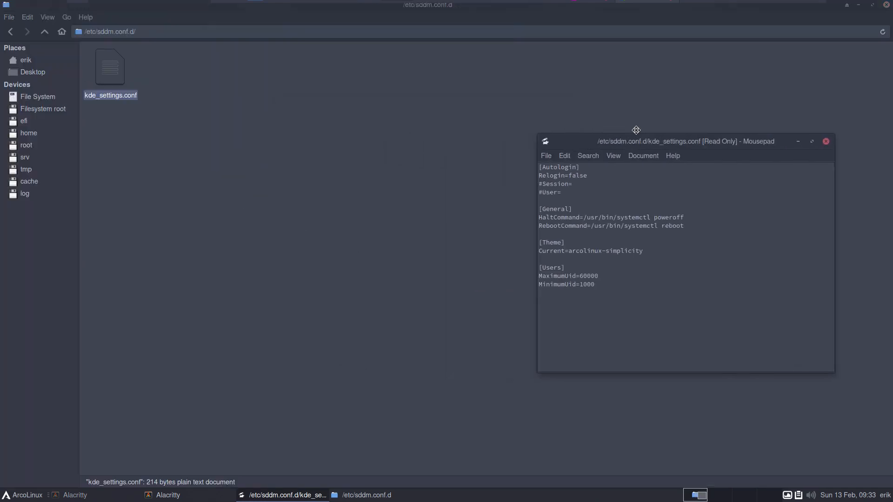
- Return to the /etc folder and look through its files for the SDDM configuration
click(194, 122)
click(45, 32)
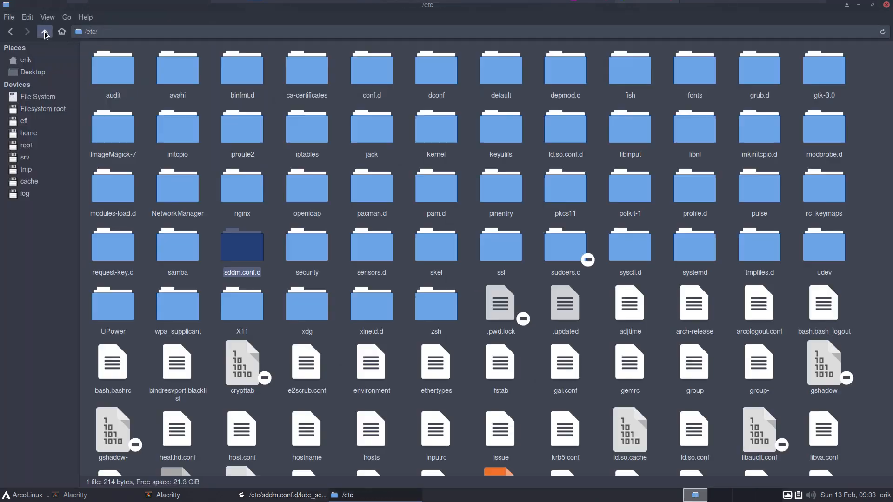
scroll(285, 403, down, 1)
scroll(285, 403, down, 3)
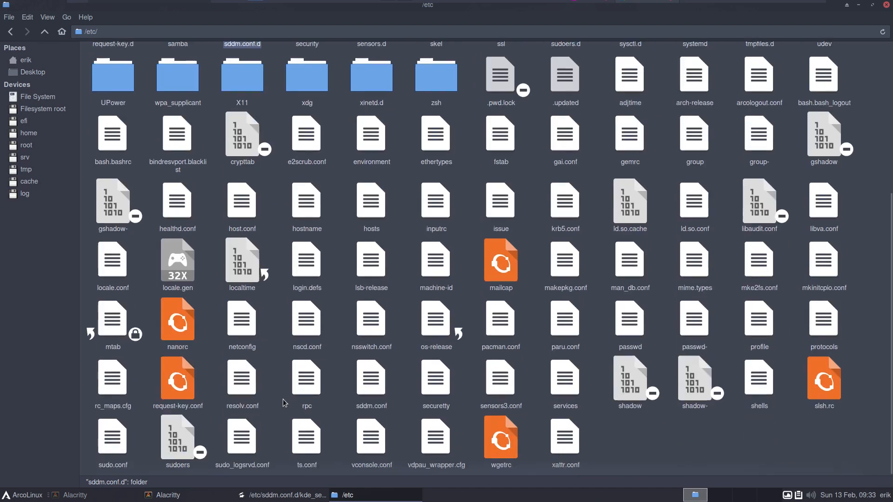
scroll(285, 403, up, 4)
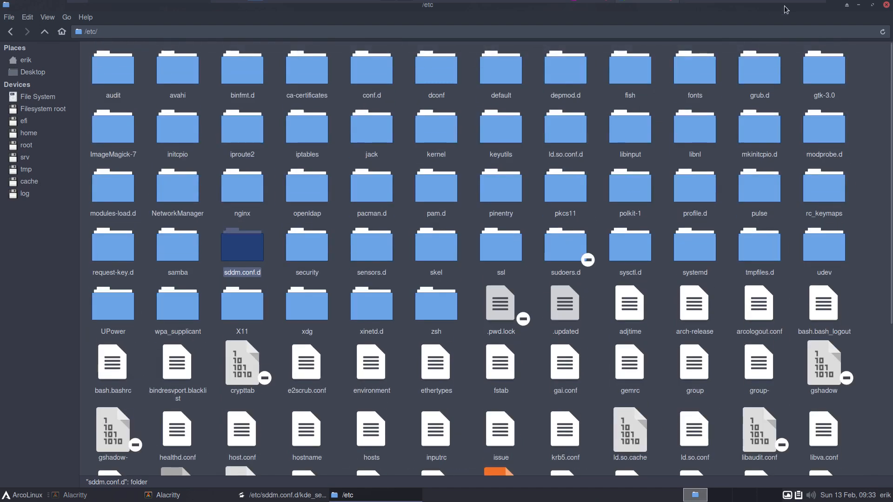
- Close the Mousepad window behind the file manager and maximize the file manager again
drag(799, 5, 694, 204)
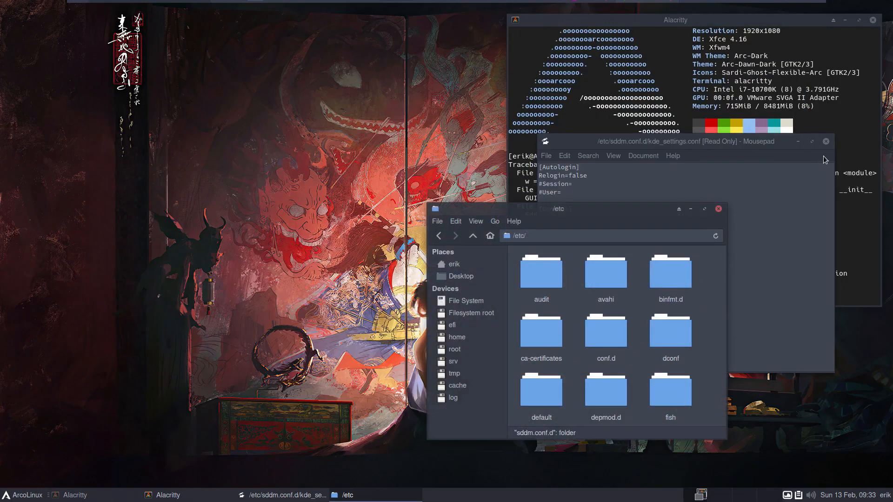
click(826, 142)
click(826, 142)
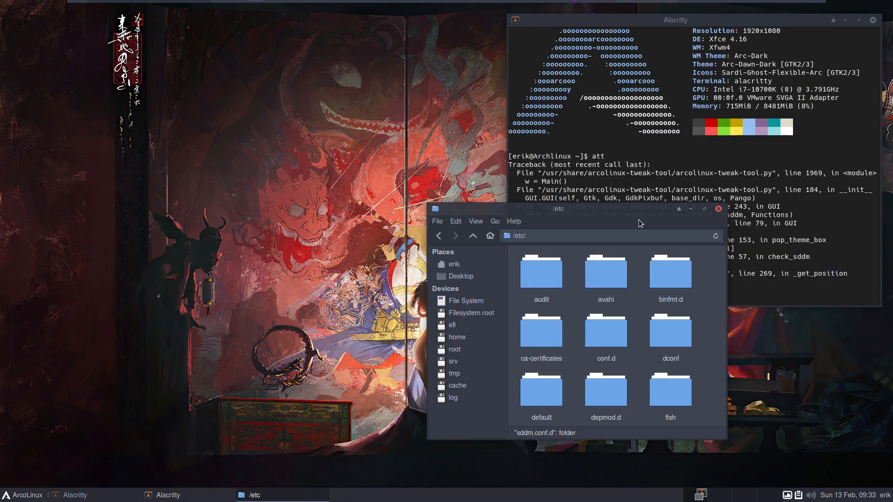
double_click(607, 212)
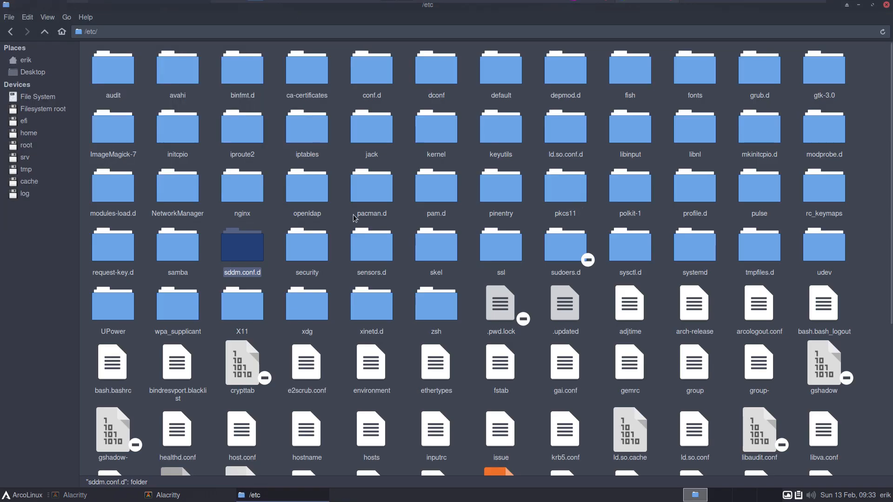
- Open kde_settings.conf from sddm.conf.d in Sublime Text, with enlarged text and the window tiled on the desktop's right half
double_click(242, 246)
right_click(115, 89)
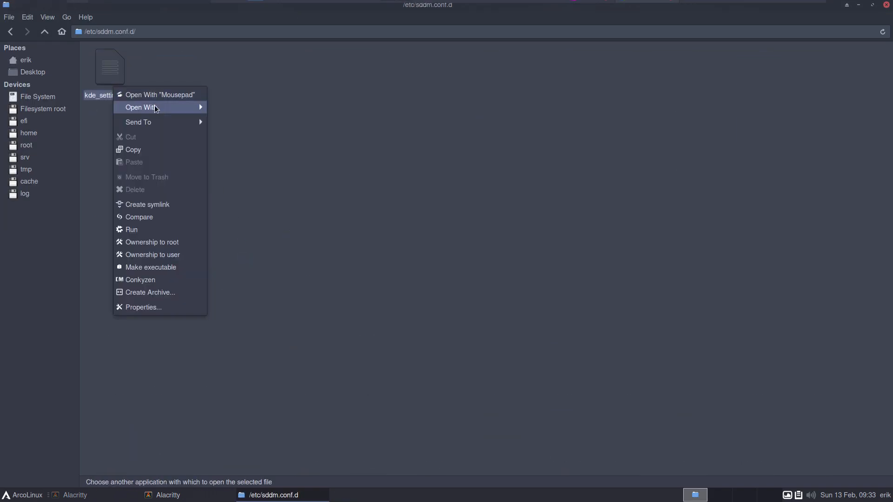
mouse_move(154, 107)
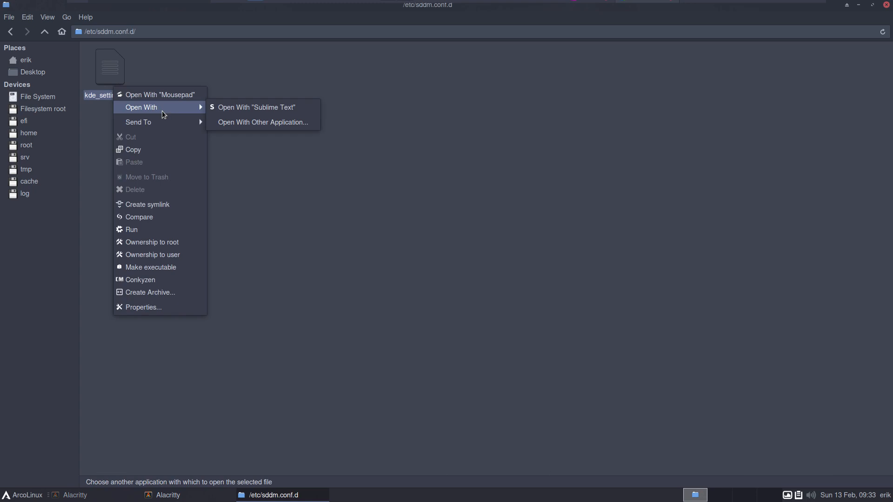
click(257, 123)
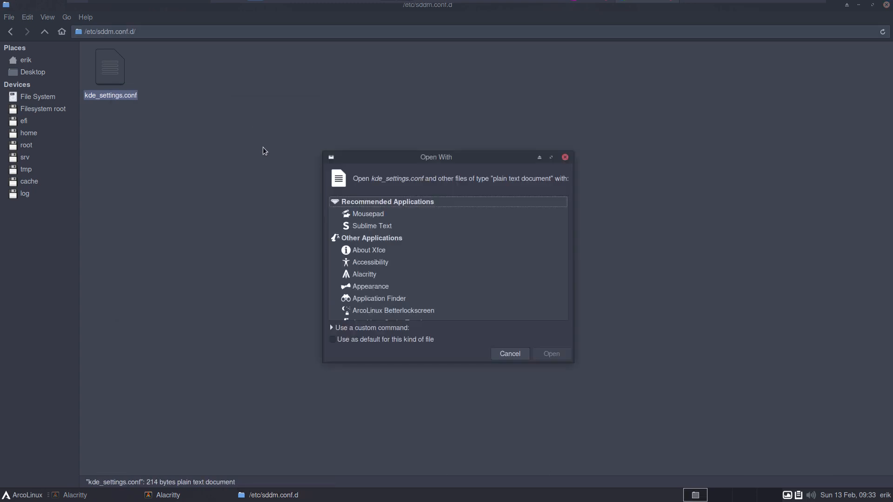
click(358, 228)
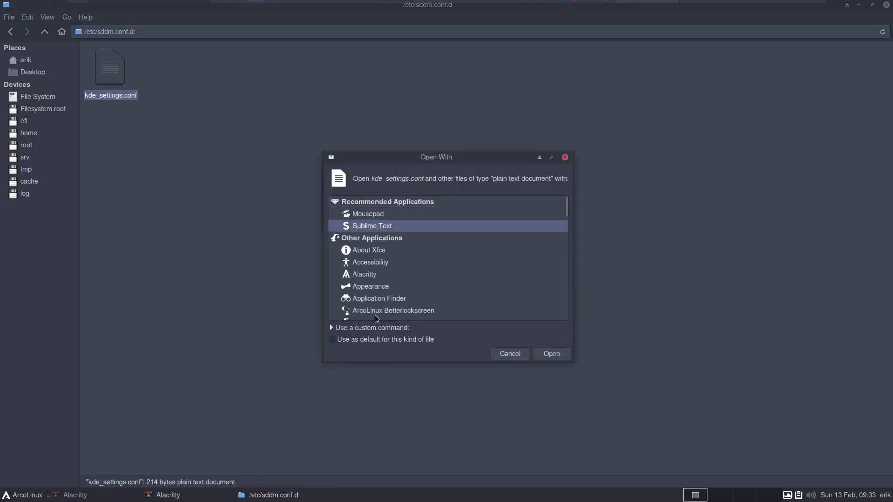
click(549, 357)
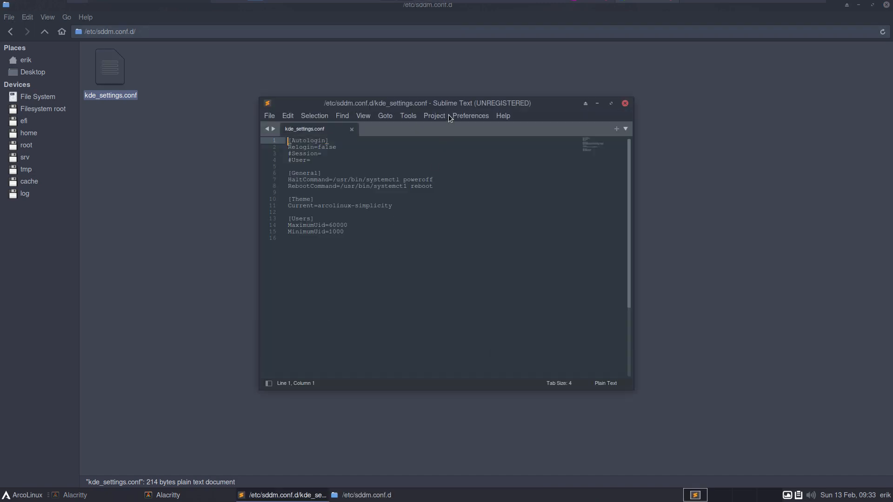
scroll(448, 270, up, 8)
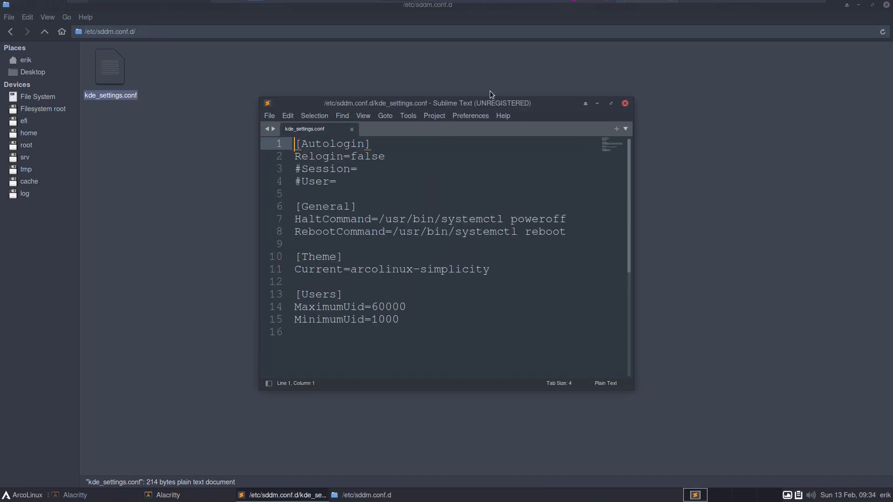
drag(493, 106, 891, 153)
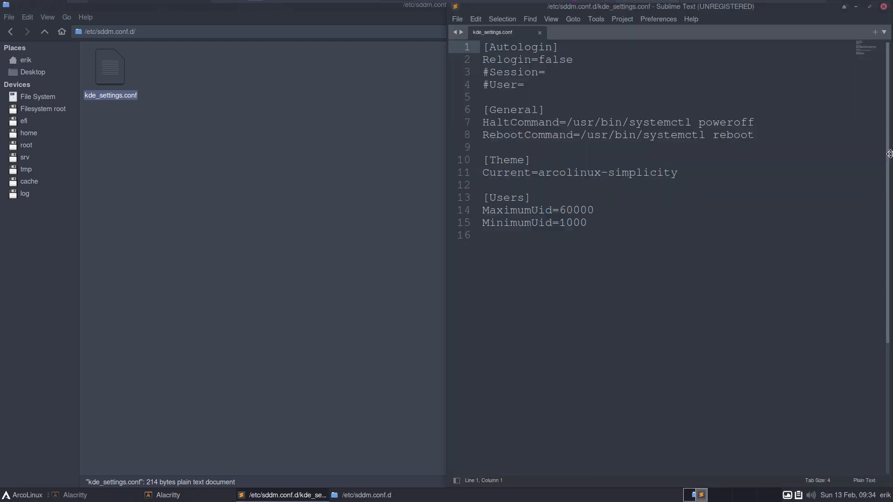
- Open sddm.conf from the /etc folder in Sublime Text alongside kde_settings.conf
click(46, 32)
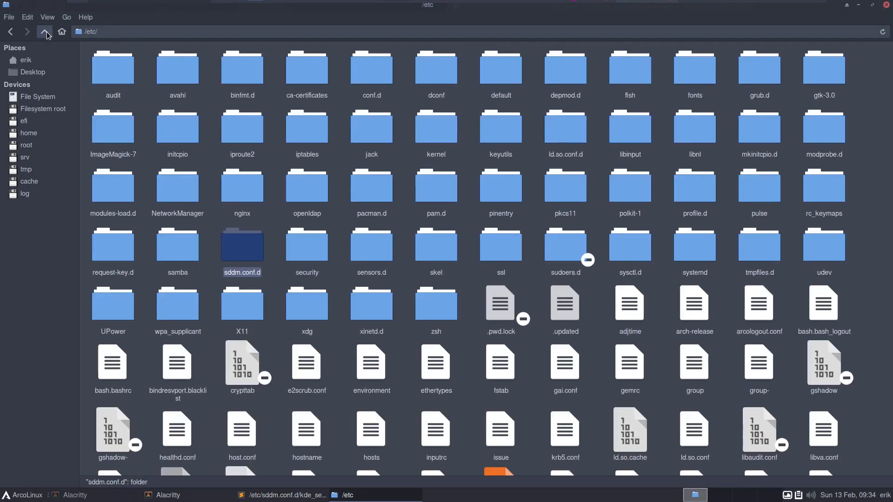
scroll(221, 411, down, 5)
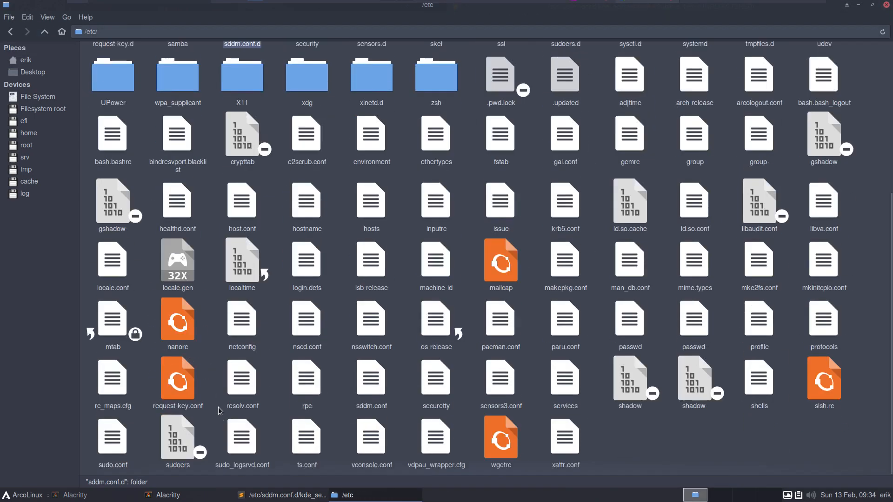
click(363, 382)
double_click(363, 381)
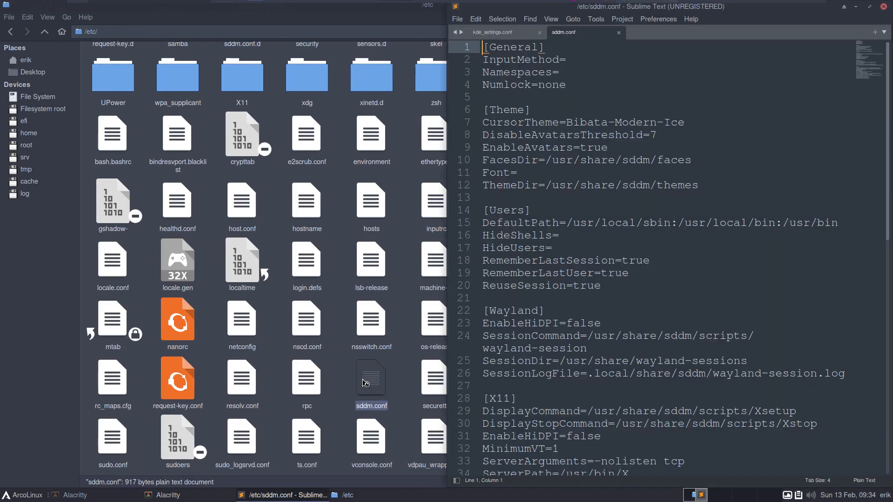
- Minimize the file manager and tile Sublime Text, showing kde_settings.conf, on the desktop's left half beside the terminal
click(417, 17)
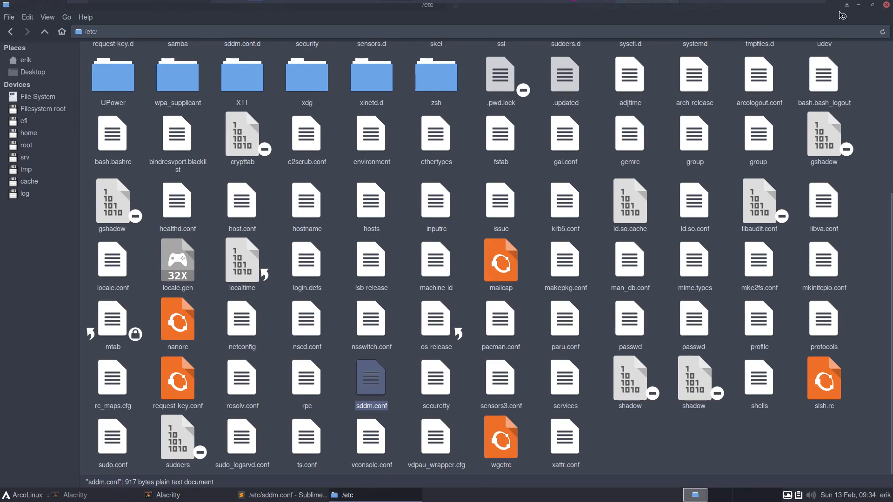
click(859, 6)
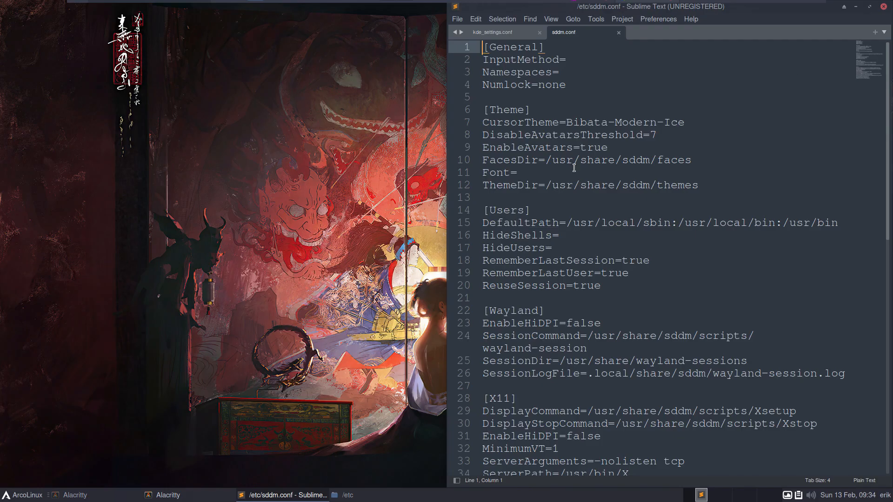
click(506, 33)
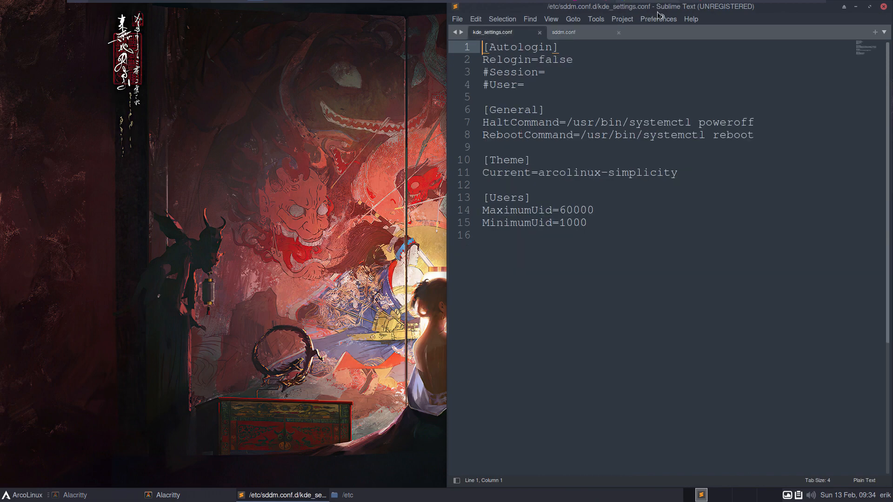
drag(678, 10, 1, 219)
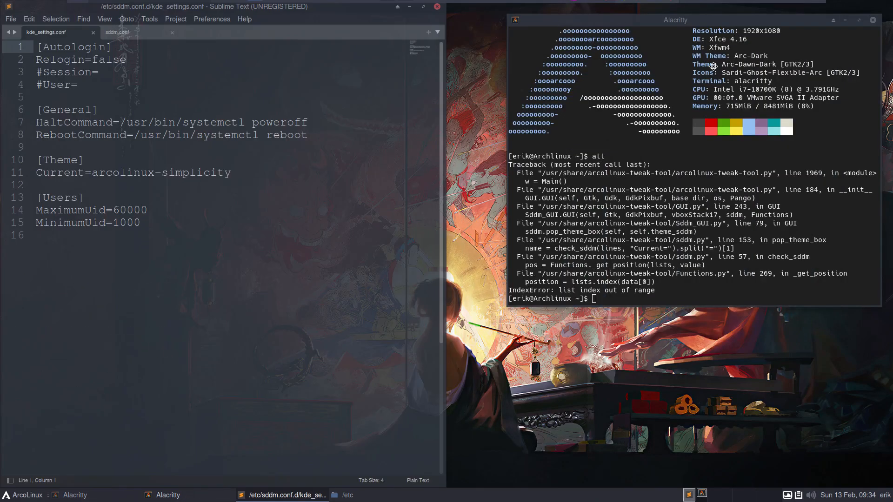
drag(734, 24, 836, 63)
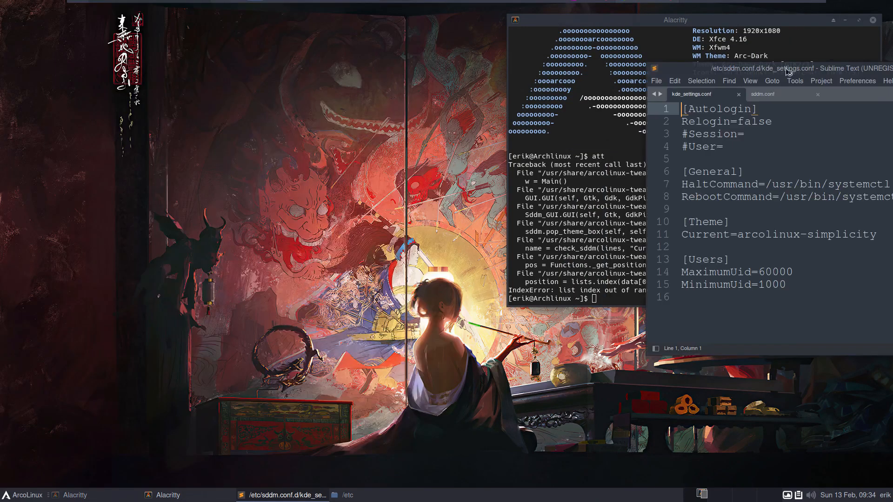
click(605, 133)
click(732, 336)
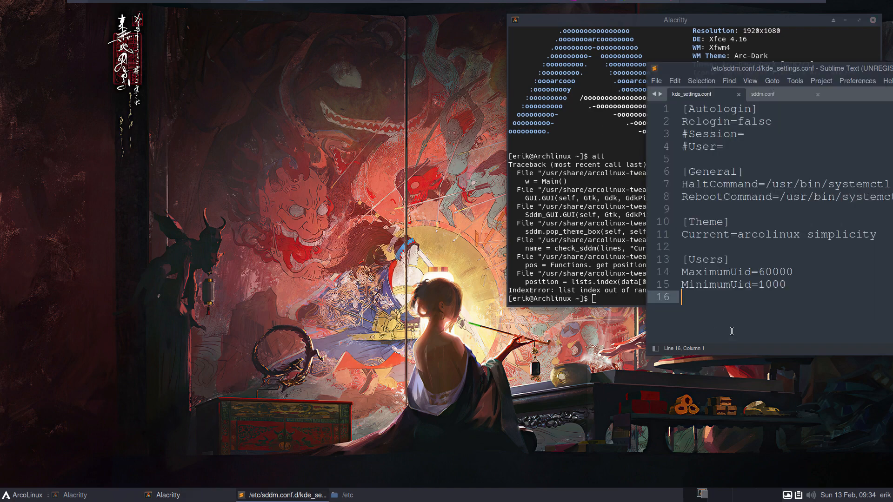
drag(793, 70, 2, 176)
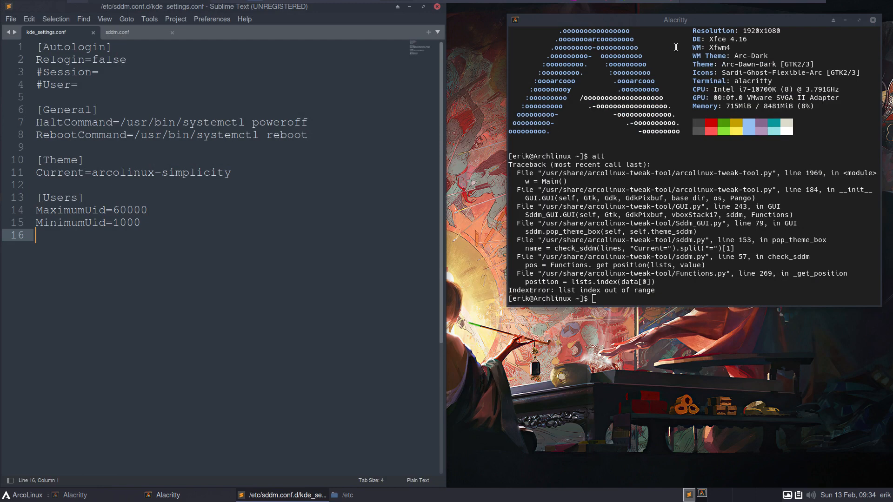
- Highlight Current= in the terminal traceback and check sddm.conf and kde_settings.conf for that entry
drag(705, 27, 699, 67)
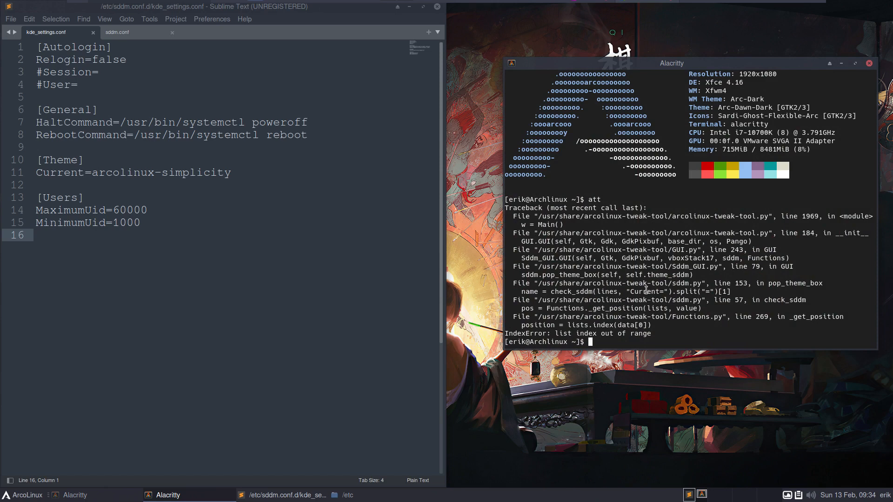
drag(631, 292, 674, 291)
click(146, 36)
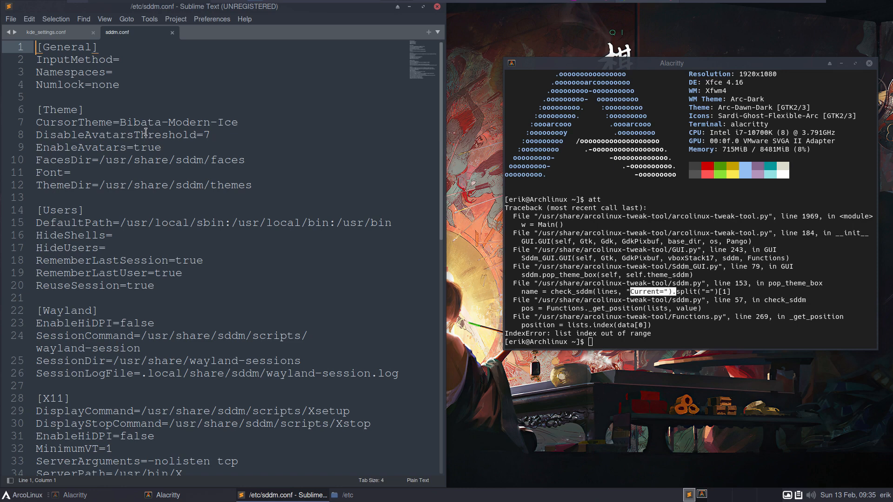
click(52, 34)
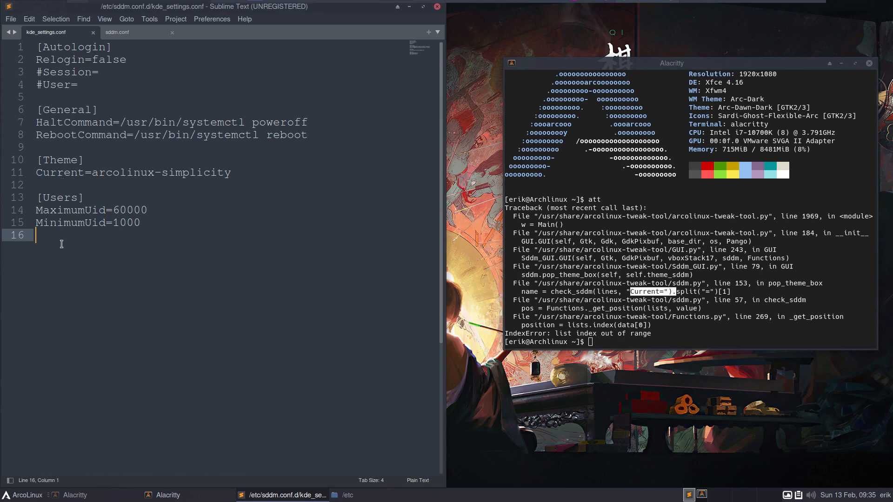
click(120, 32)
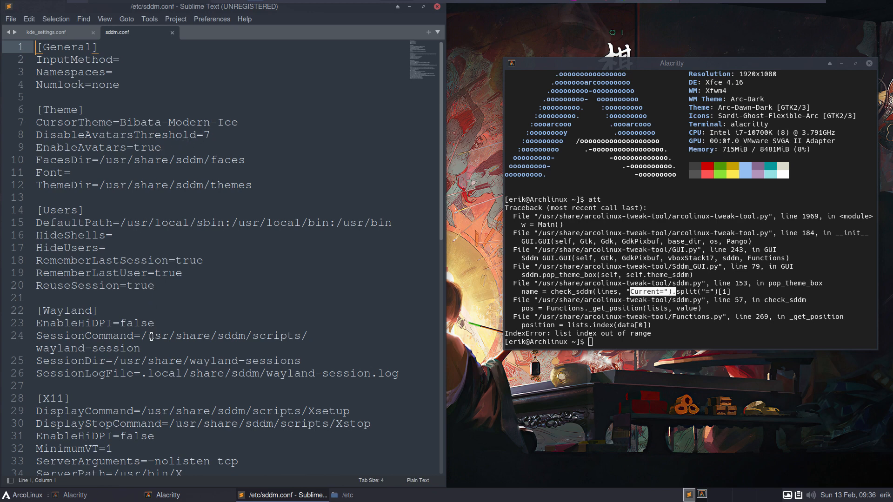
scroll(151, 337, down, 1)
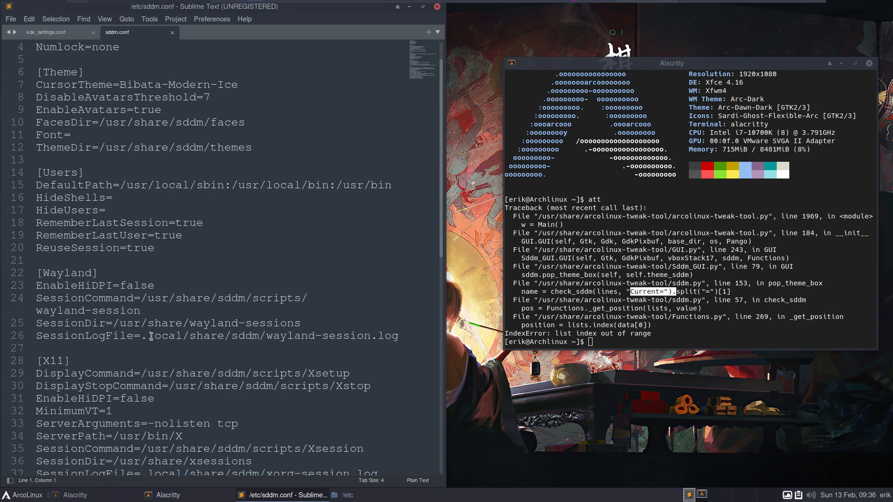
scroll(151, 337, down, 7)
scroll(151, 336, up, 7)
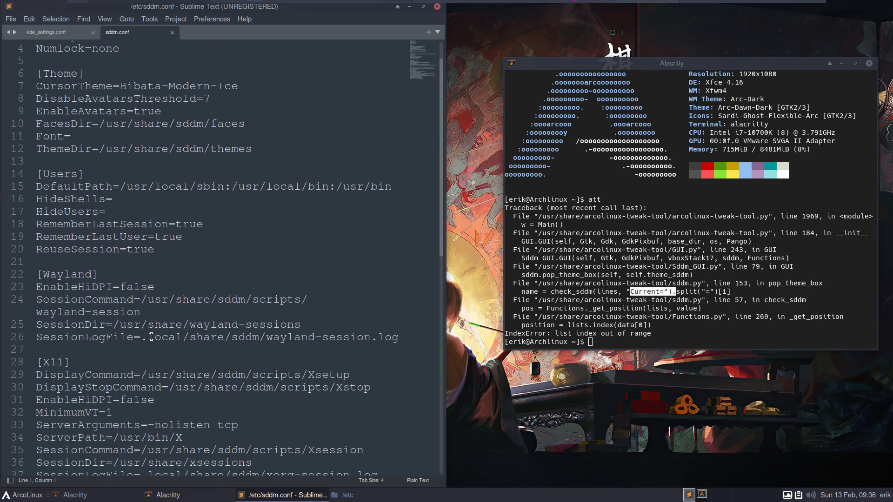
scroll(152, 337, up, 1)
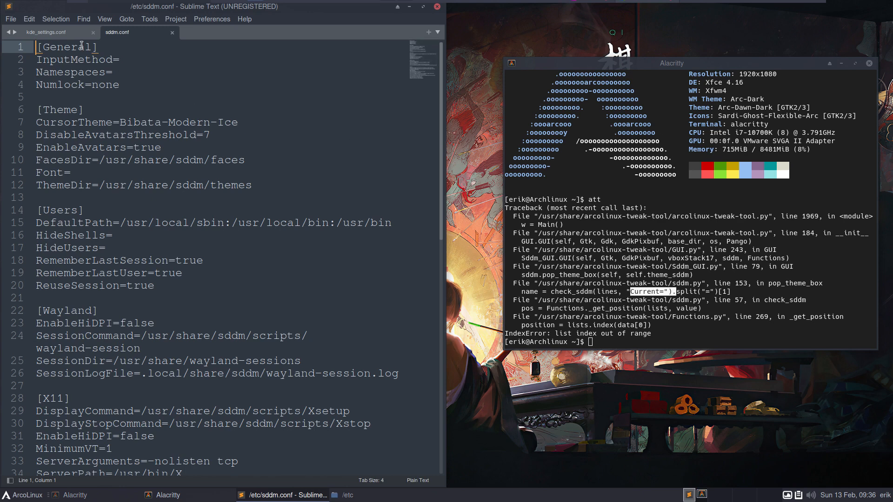
- Copy the theme name arcolinux-simplicity from the Current line in kde_settings.conf
click(65, 34)
click(68, 182)
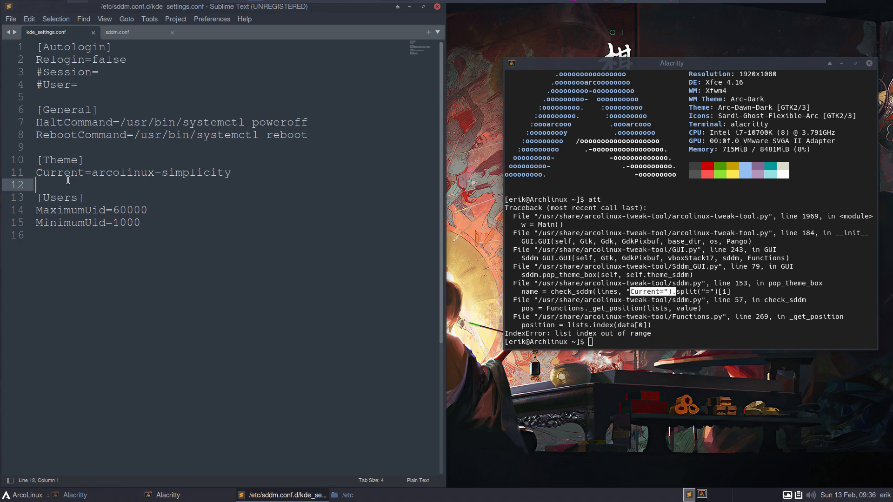
click(67, 171)
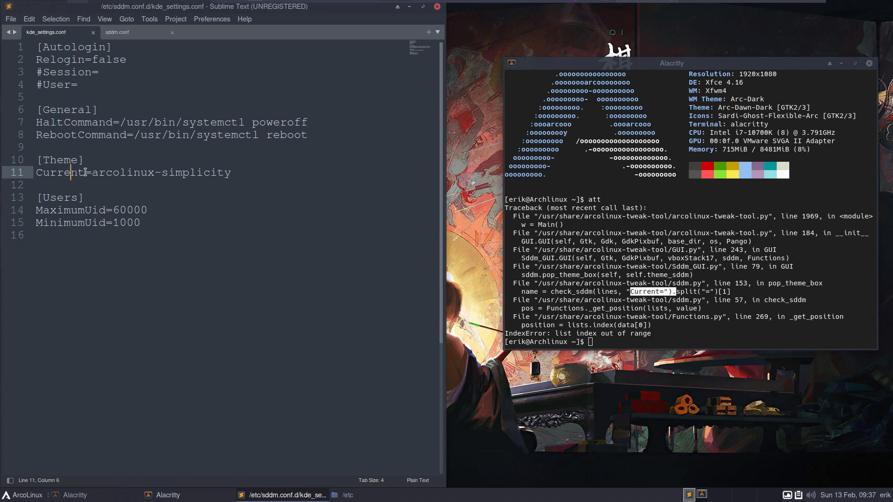
drag(91, 173, 241, 175)
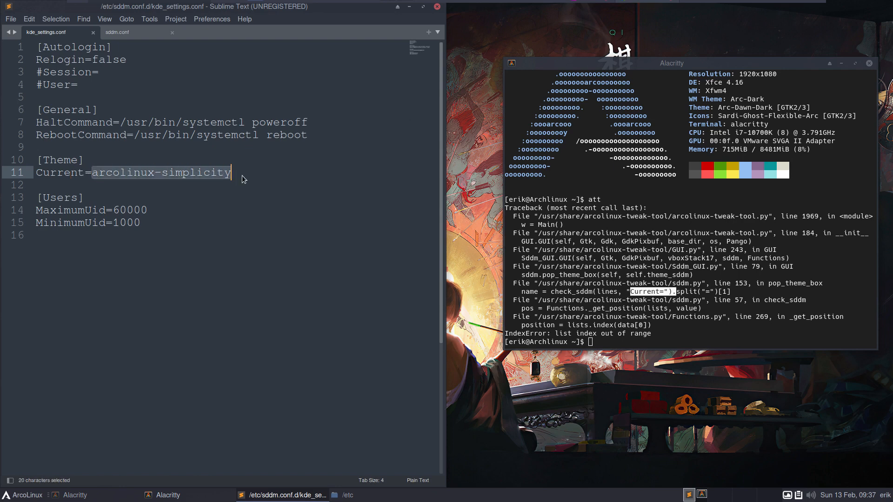
key(ctrl+c)
- Try to install the arcolinux-simplicity package with sudo pacman -S in the terminal, entering the sudo password
click(637, 343)
text(sudo p)
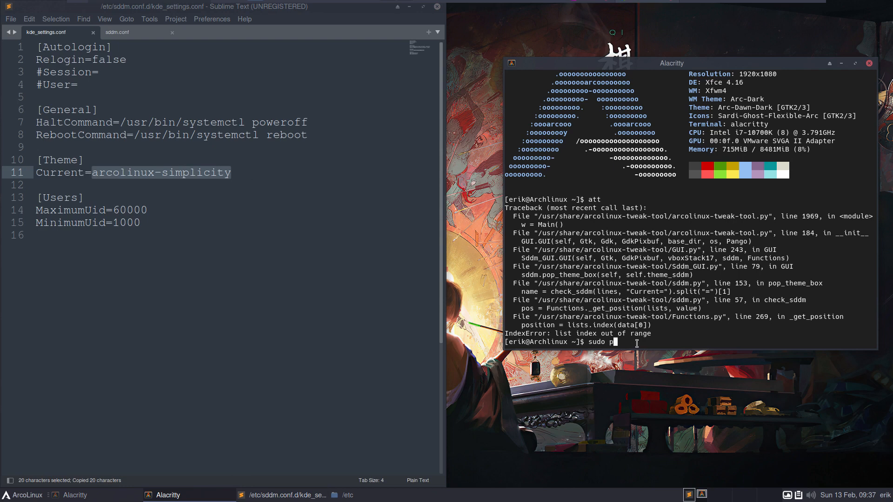
text(acman -S)
key(ctrl+shift+v)
key(Return)
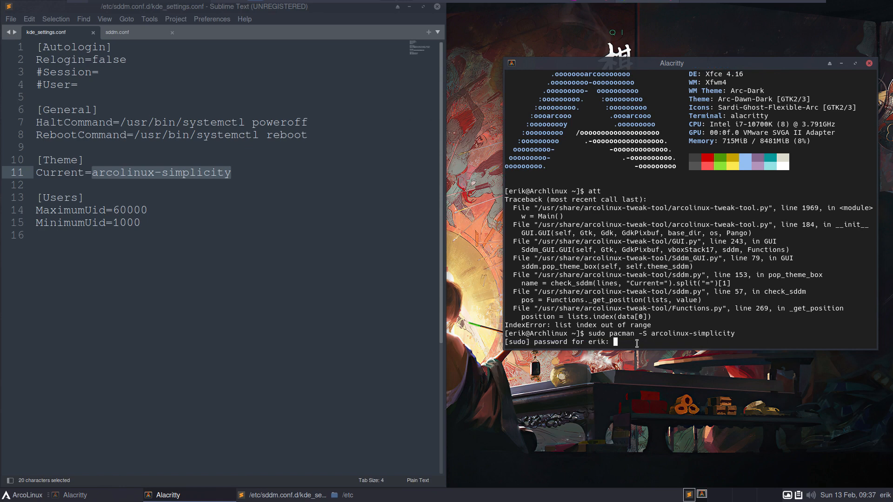
key(Return)
- Try to install arcolinux-simplicity-git with pacman
key(Up)
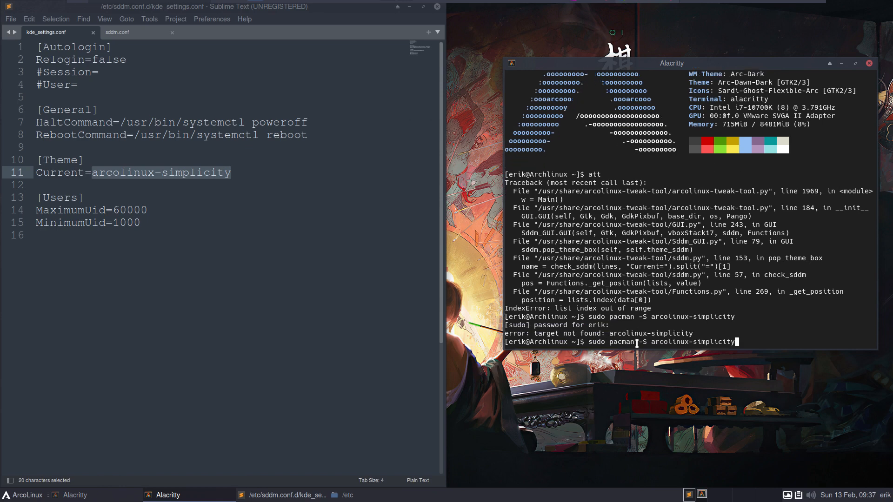
text(-git)
key(Return)
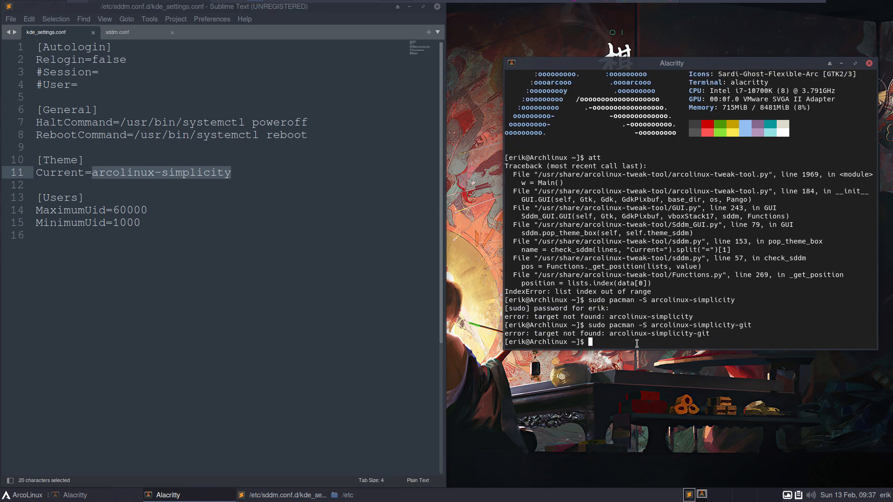
- Install the arcolinux-sddm-simplicity-git package with pacman, accepting the installation
key(Up)
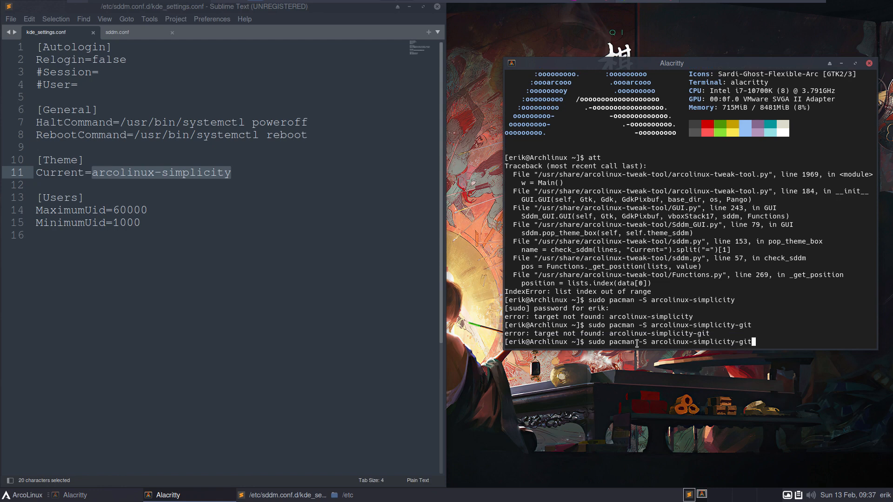
key(BackSpace)
key(BackSpace)
key(BackSpace)
key(BackSpace)
key(BackSpace)
key(BackSpace)
key(BackSpace)
key(BackSpace)
key(BackSpace)
key(BackSpace)
key(BackSpace)
key(BackSpace)
key(BackSpace)
key(BackSpace)
text(sddm-)
key(Tab)
key(Tab)
text(simpli)
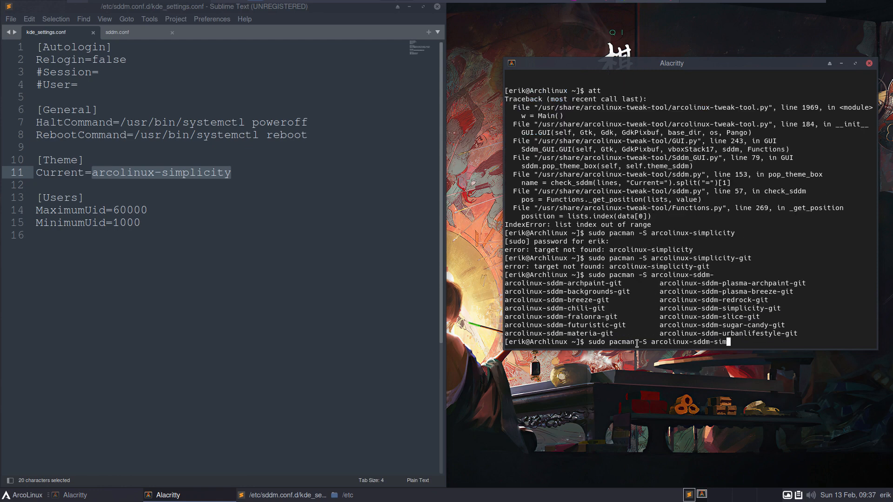
key(Tab)
key(Return)
key(Return)
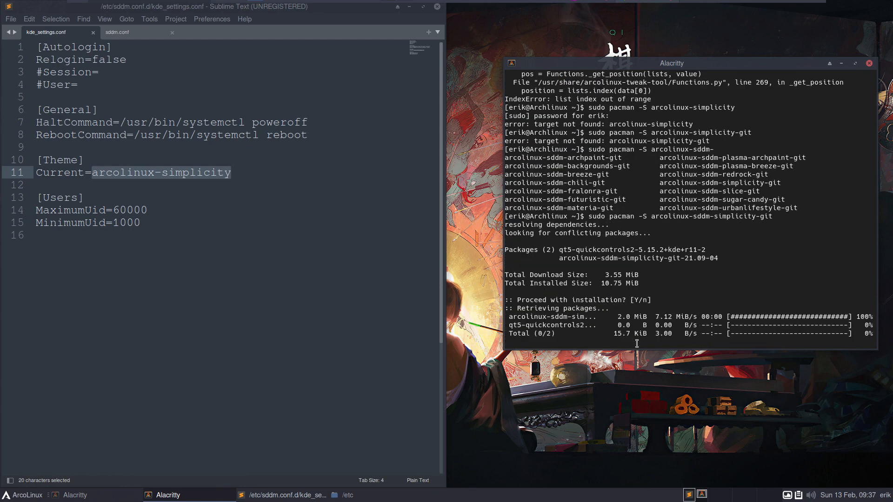
- Launch the Tweak Tool with att, authenticate with the account password, and move its window clear of the kde_settings.conf text
text(att)
key(Return)
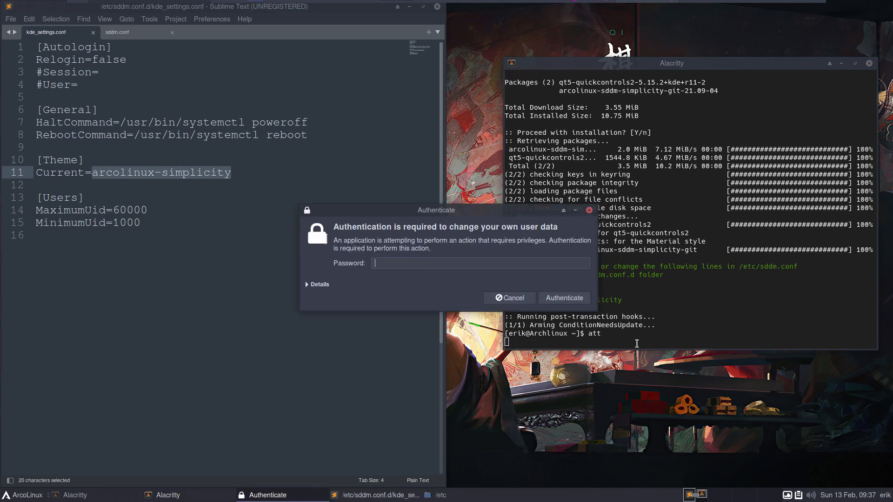
text(****)
key(Return)
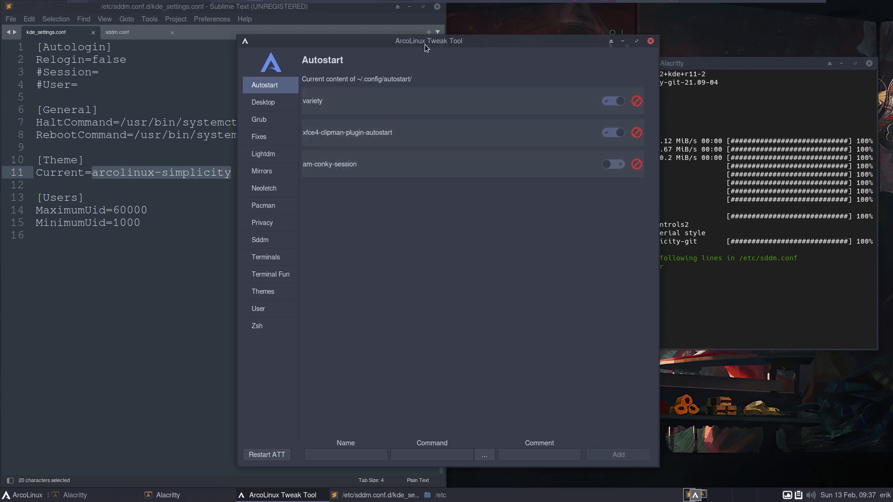
drag(425, 43, 590, 44)
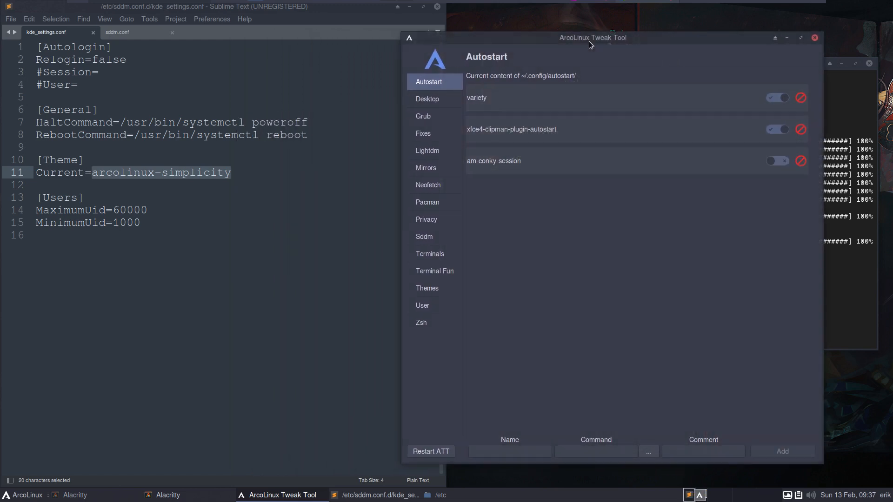
- Install the leftwm desktop with the Tweak Tool's Desktop Installer
click(421, 104)
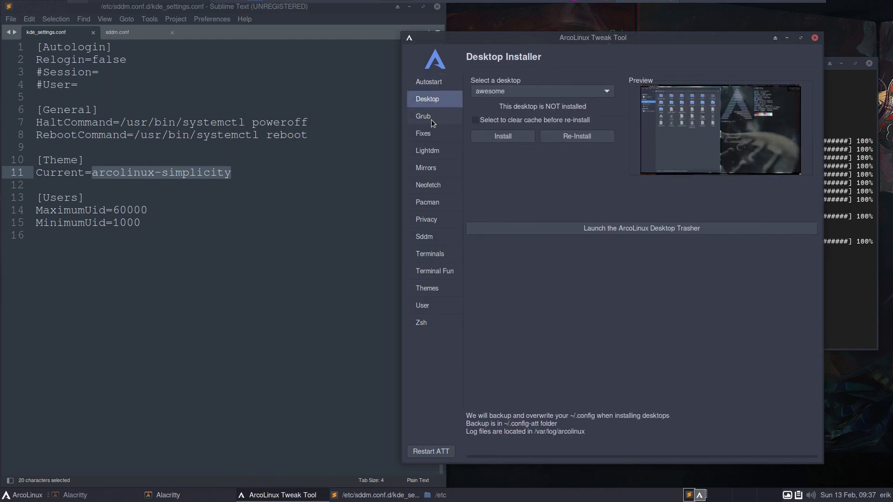
click(432, 119)
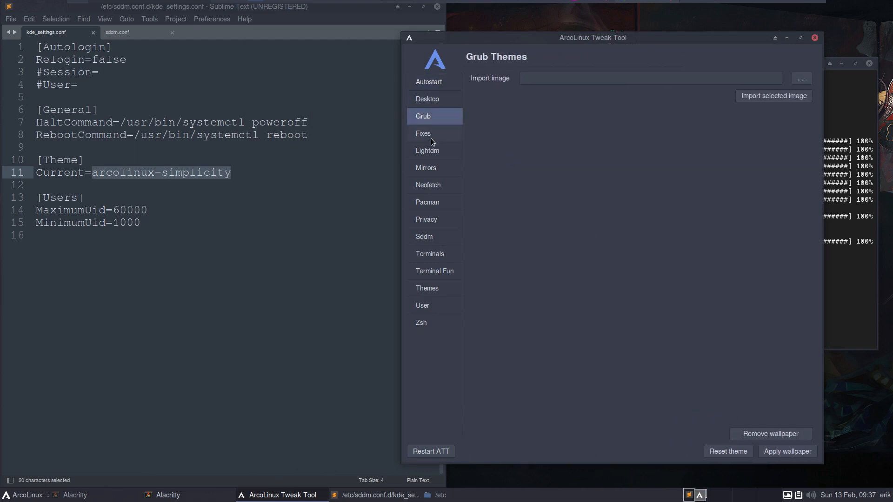
click(432, 142)
click(430, 123)
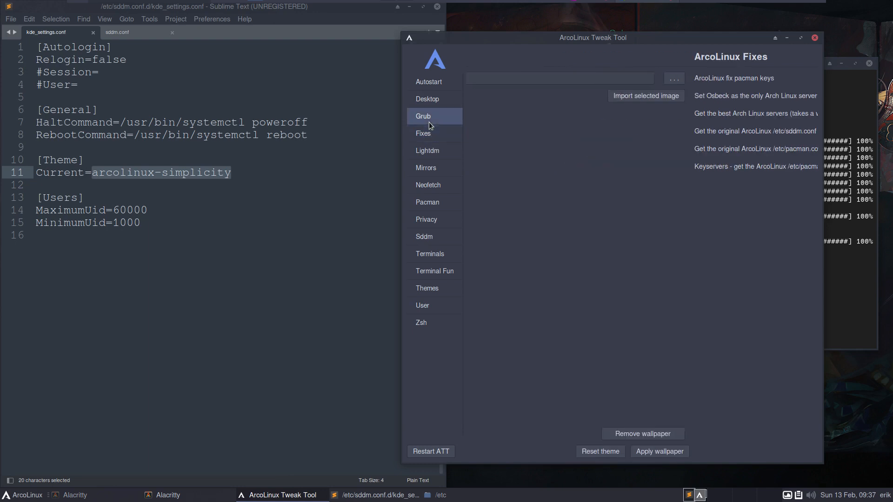
click(425, 101)
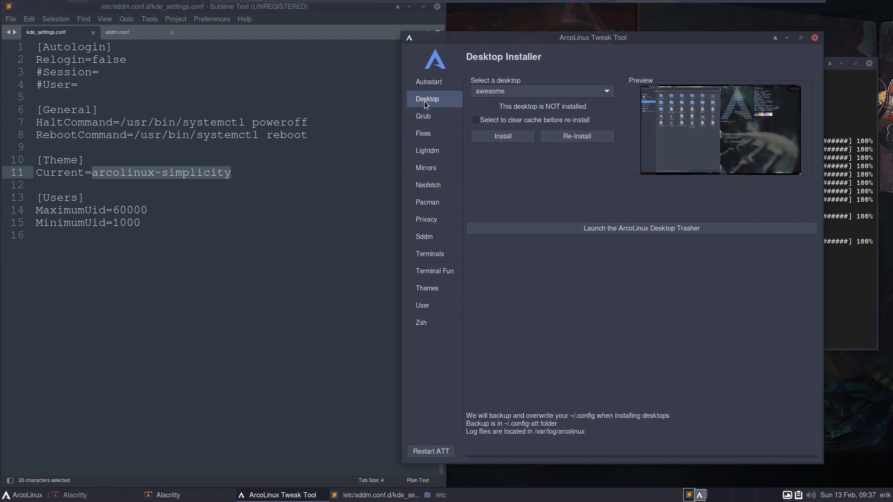
click(502, 92)
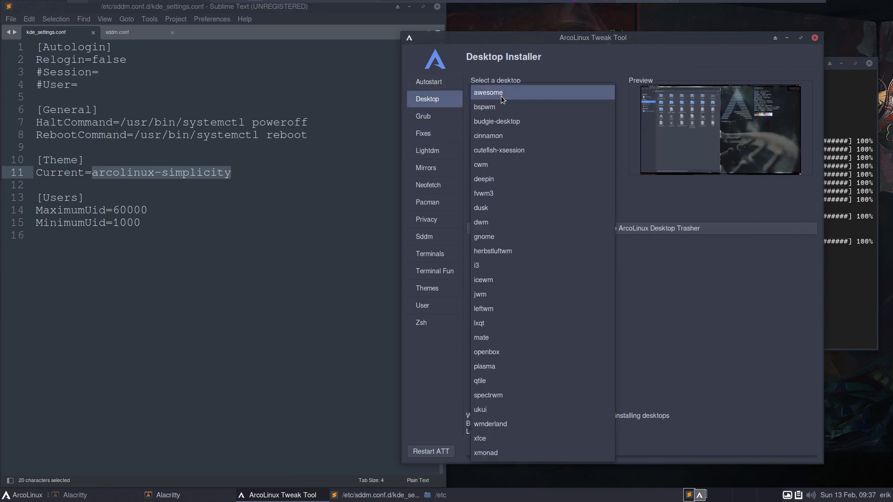
click(509, 307)
click(520, 138)
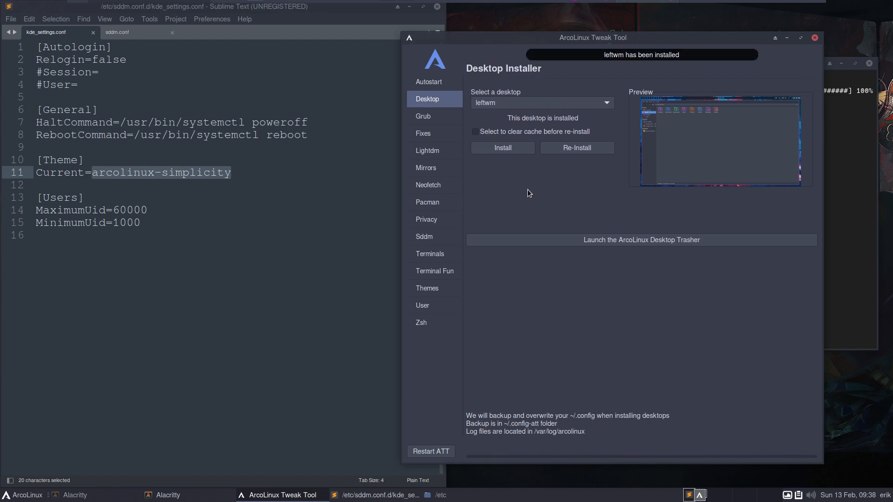
- Stop the running Tweak Tool from the terminal that launched it
drag(845, 182, 843, 187)
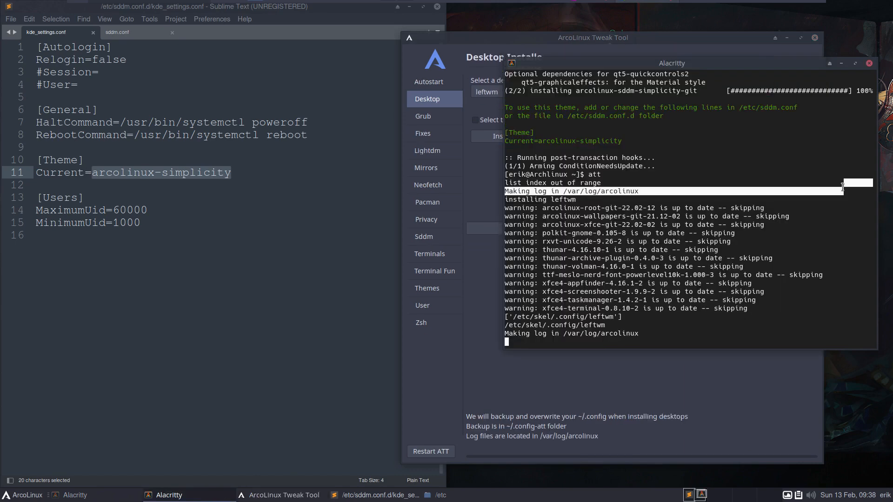
key(ctrl+c)
text(sudo pâcm)
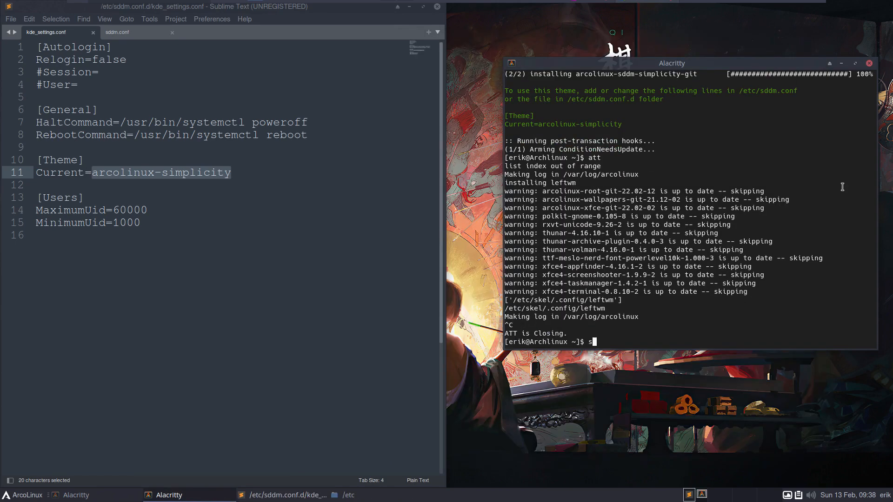
key(BackSpace)
key(BackSpace)
key(BackSpace)
text(acman -S linux-firmware)
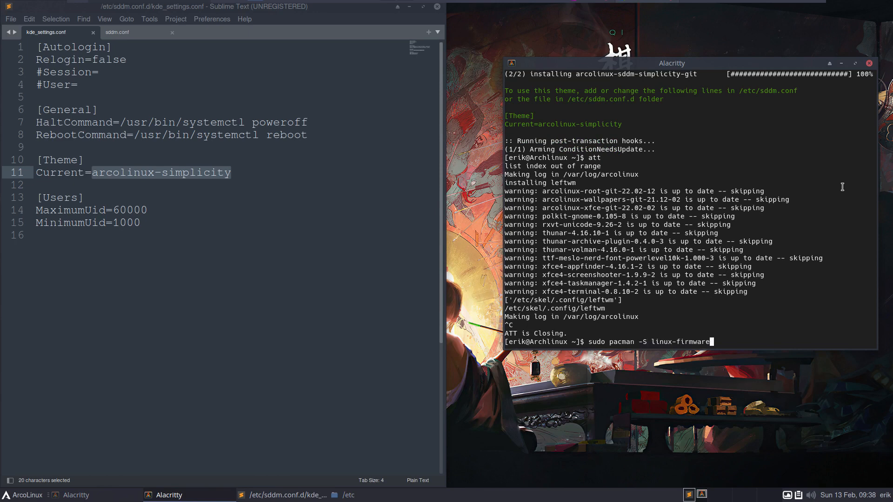
text(-q)
key(Tab)
key(Tab)
key(BackSpace)
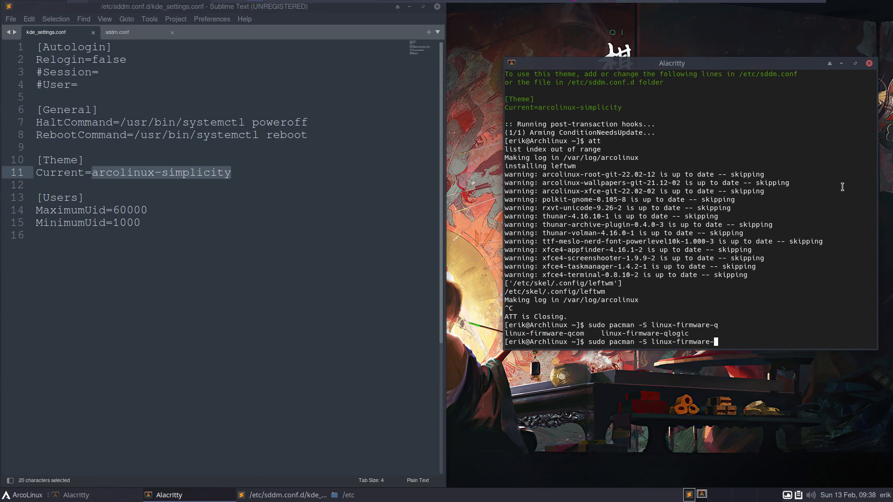
text(ql)
key(BackSpace)
key(BackSpace)
key(BackSpace)
key(BackSpace)
key(BackSpace)
key(BackSpace)
key(BackSpace)
key(BackSpace)
key(BackSpace)
key(BackSpace)
key(BackSpace)
key(BackSpace)
key(BackSpace)
key(BackSpace)
key(BackSpace)
key(BackSpace)
key(BackSpace)
key(BackSpace)
key(BackSpace)
key(BackSpace)
key(BackSpace)
key(BackSpace)
key(BackSpace)
key(BackSpace)
key(BackSpace)
key(BackSpace)
key(BackSpace)
- Regenerate the initramfs images for all presets by running sudo mkinitcpio -P
text(mkin)
key(Tab)
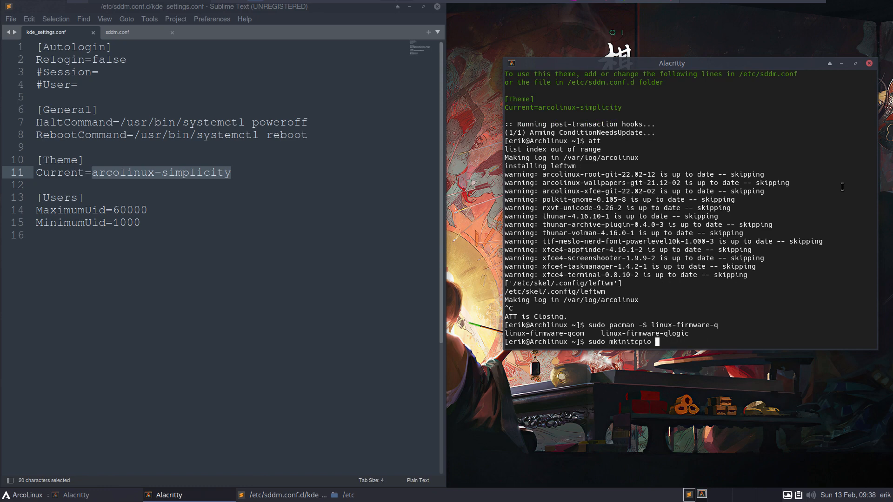
text(-P)
key(Return)
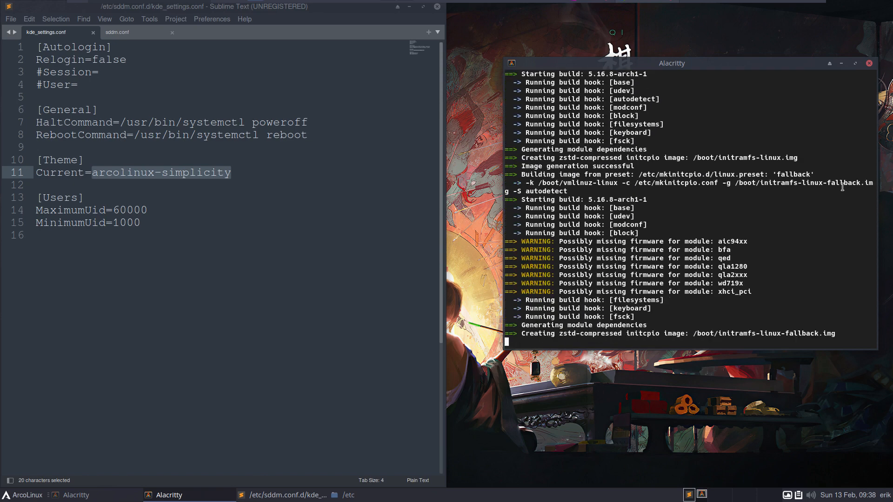
- Install the linux-firmware-qlogic package with sudo pacman -S and accept the installation
key(Up)
key(ctrl+u)
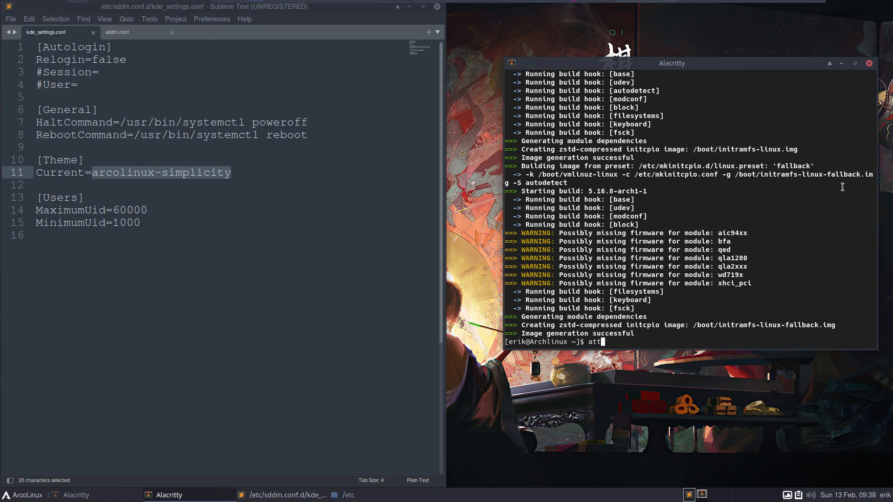
text(sudo pacman -S linux-firmware)
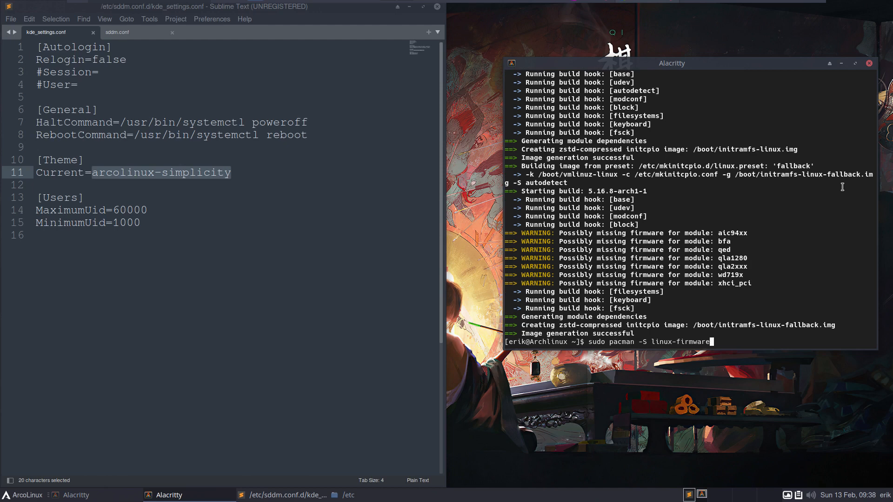
text(-qlogic)
key(Return)
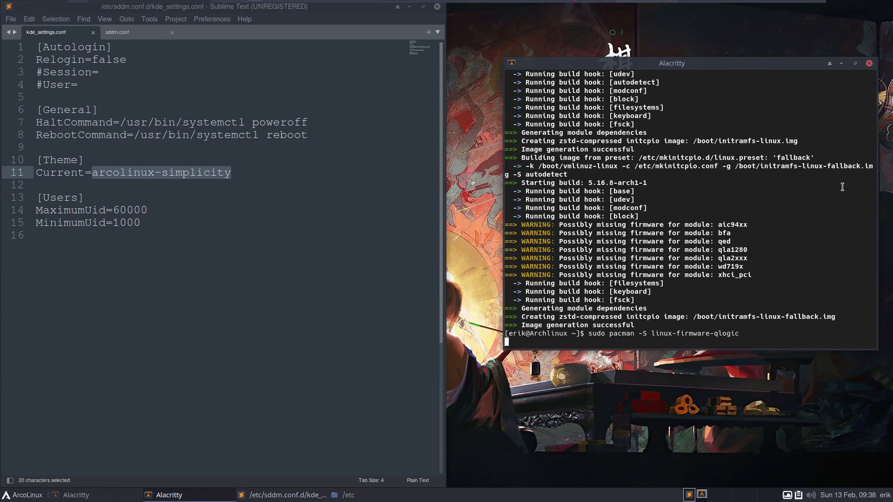
key(Return)
- Rebuild the initramfs images for all presets with sudo mkinitcpio -P to recheck the firmware warnings
key(Up)
key(Up)
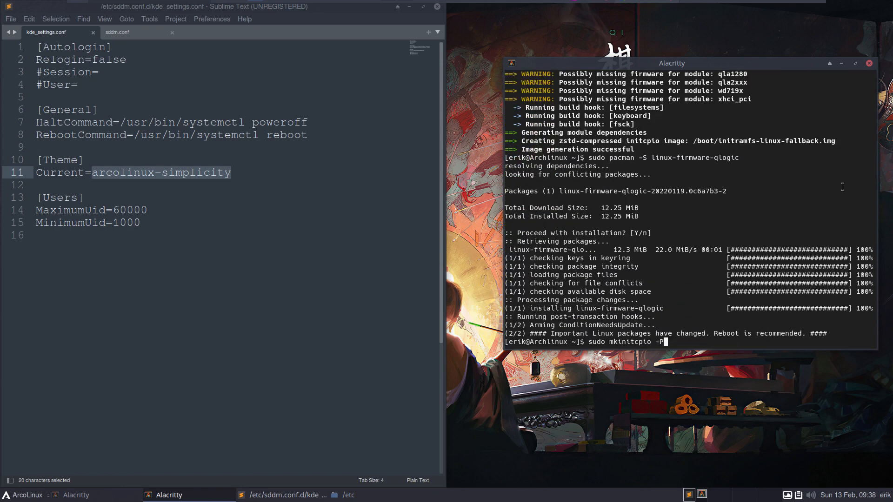
key(Return)
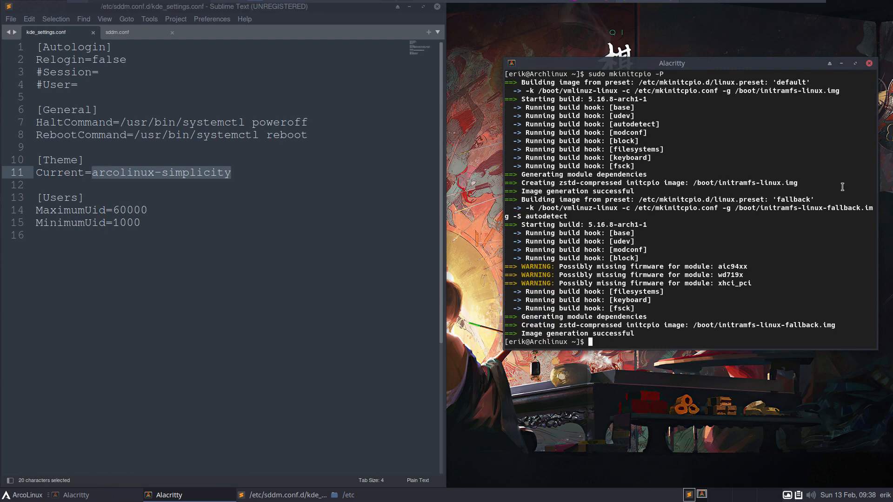
- List the available packages whose names start with linux-firmware by completing the sudo pacman -S linux-firmware command
key(Up)
key(Up)
key(BackSpace)
key(BackSpace)
key(BackSpace)
key(BackSpace)
key(BackSpace)
key(BackSpace)
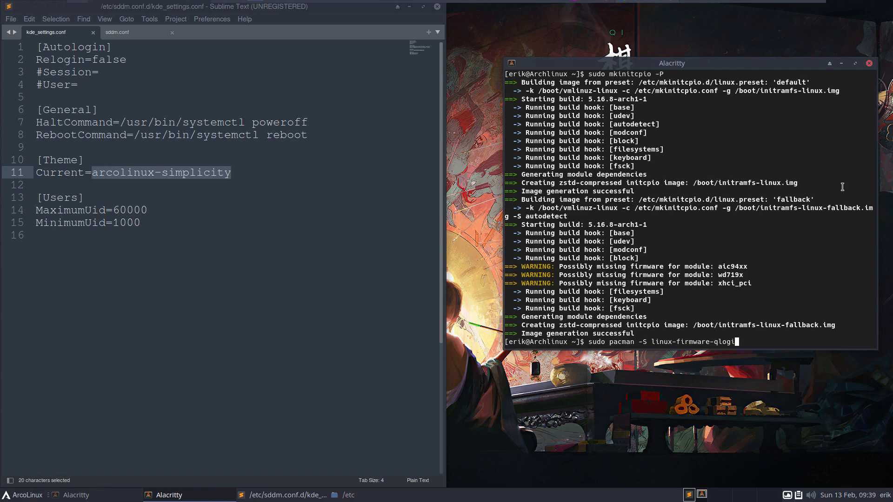
key(BackSpace)
key(BackSpace)
key(Tab)
key(Tab)
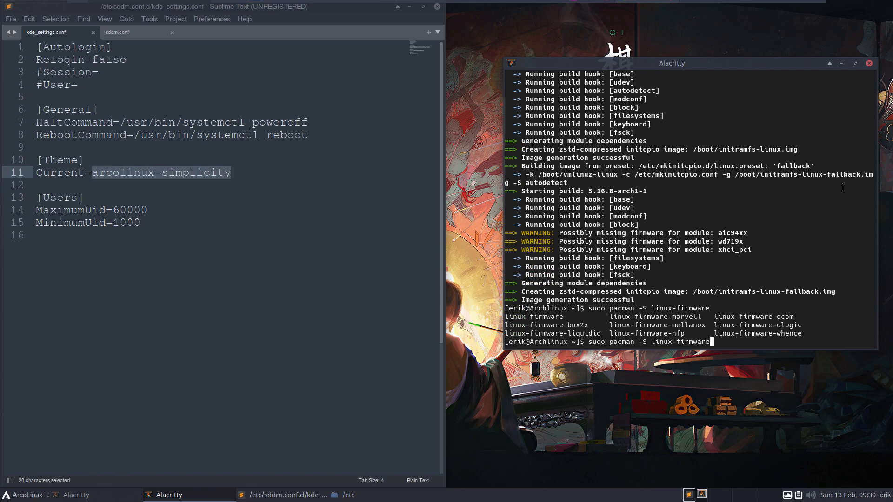
- Install pamac-all with sudo pacman -S, accepting the default provider and the installation
key(BackSpace)
key(BackSpace)
key(BackSpace)
key(BackSpace)
key(BackSpace)
key(BackSpace)
key(BackSpace)
key(BackSpace)
key(BackSpace)
key(BackSpace)
key(BackSpace)
key(BackSpace)
key(BackSpace)
key(BackSpace)
text(firm)
key(BackSpace)
key(BackSpace)
key(BackSpace)
key(BackSpace)
key(BackSpace)
key(BackSpace)
key(BackSpace)
text(-S pamac-all)
key(Return)
key(Return)
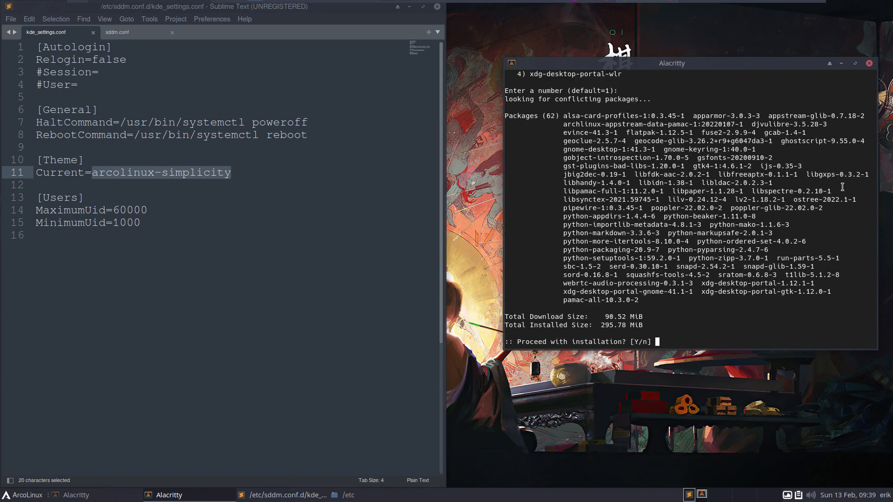
key(Return)
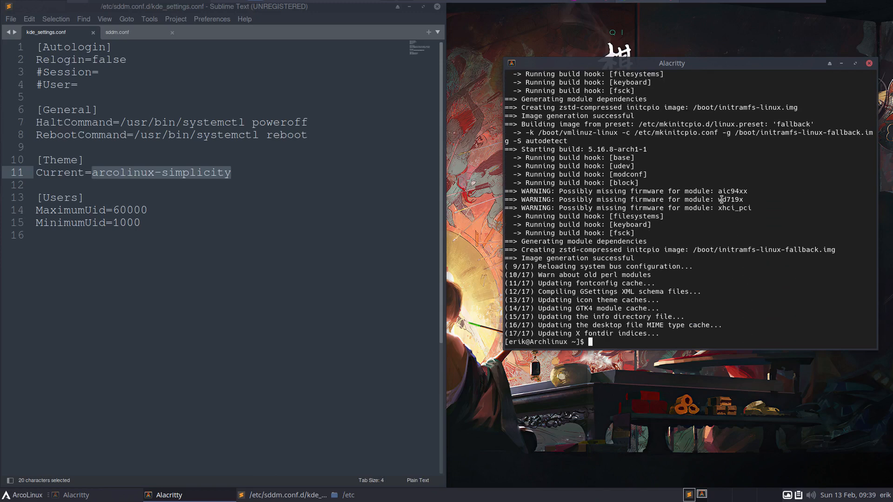
- Find Add/Remove Software among the installed applications by searching for "soft", and launch it
click(19, 495)
text(pa)
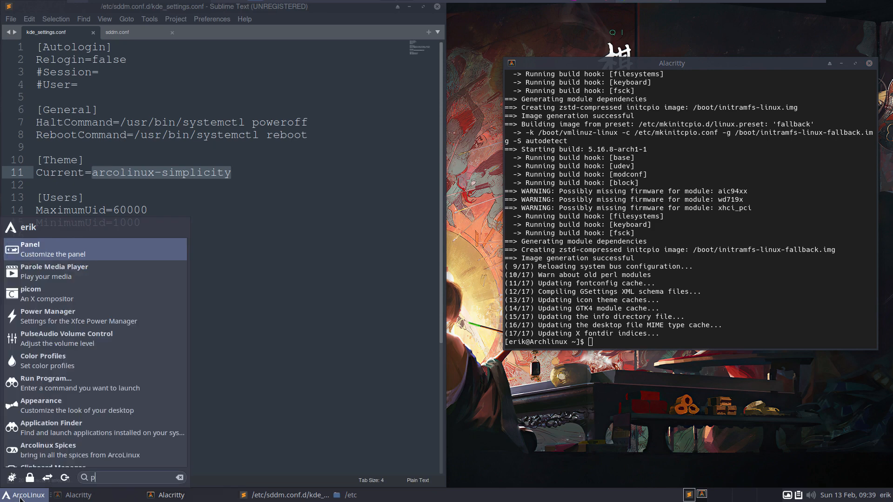
key(BackSpace)
key(BackSpace)
text(upda)
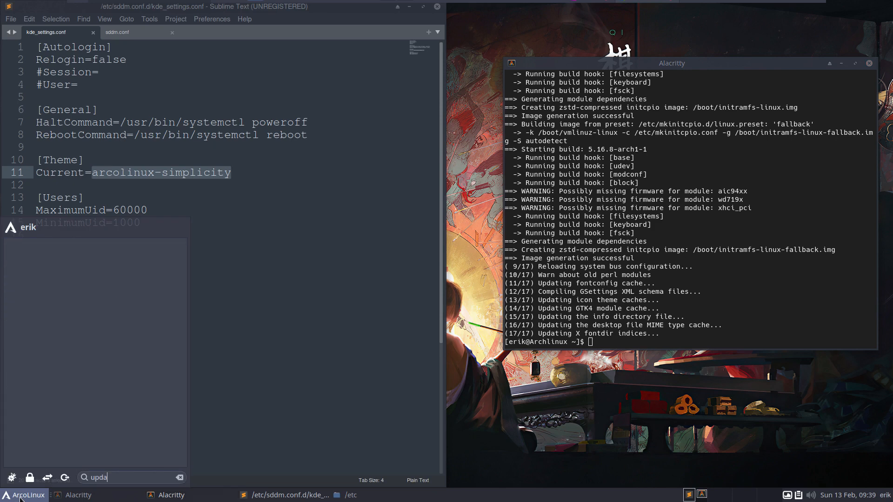
key(BackSpace)
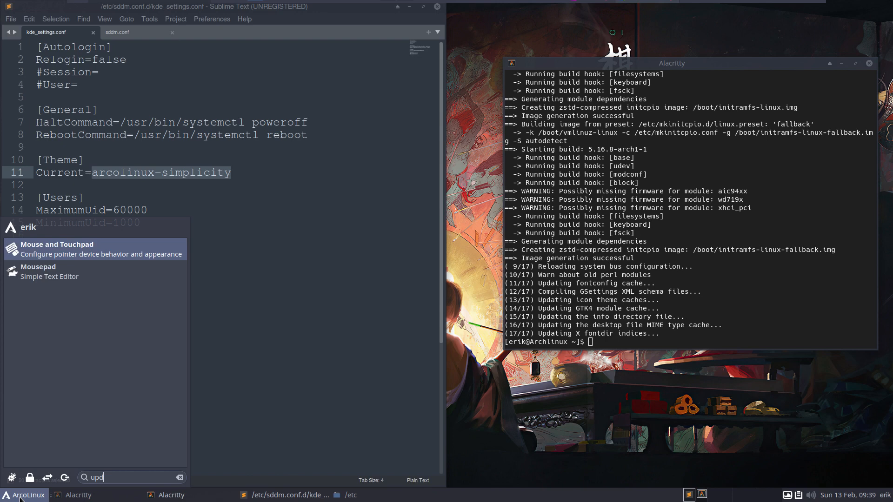
key(BackSpace)
key(BackSpace)
key(BackSpace)
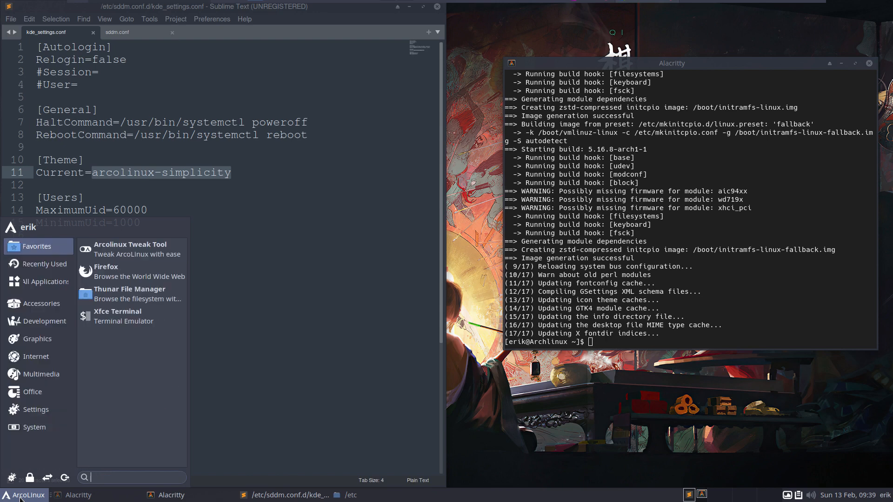
text(soft)
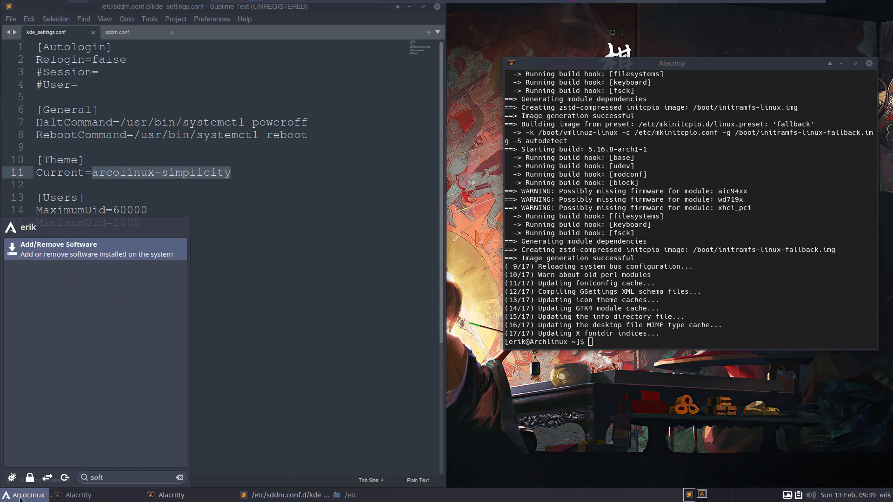
key(Return)
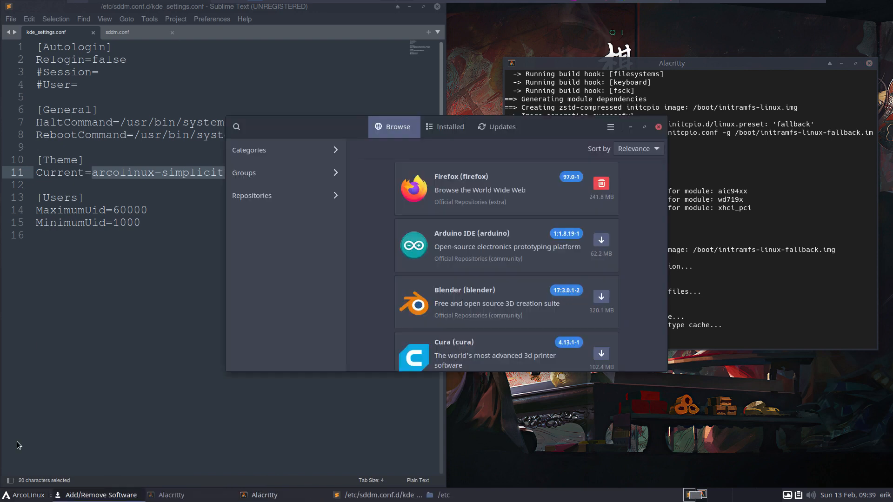
- Search the software catalogue for "linux-f" to look through the firmware packages, and clear the search
click(238, 126)
text(firmwa)
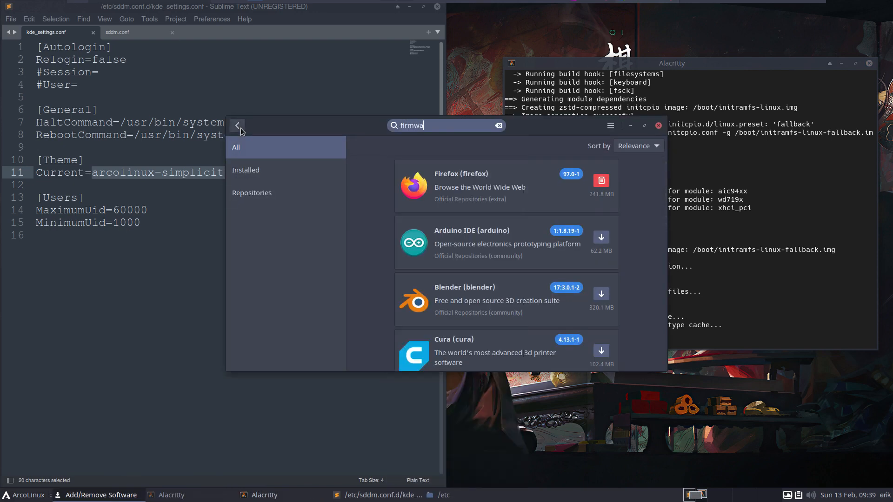
key(BackSpace)
key(BackSpace)
key(BackSpace)
key(BackSpace)
key(BackSpace)
key(BackSpace)
text(linux)
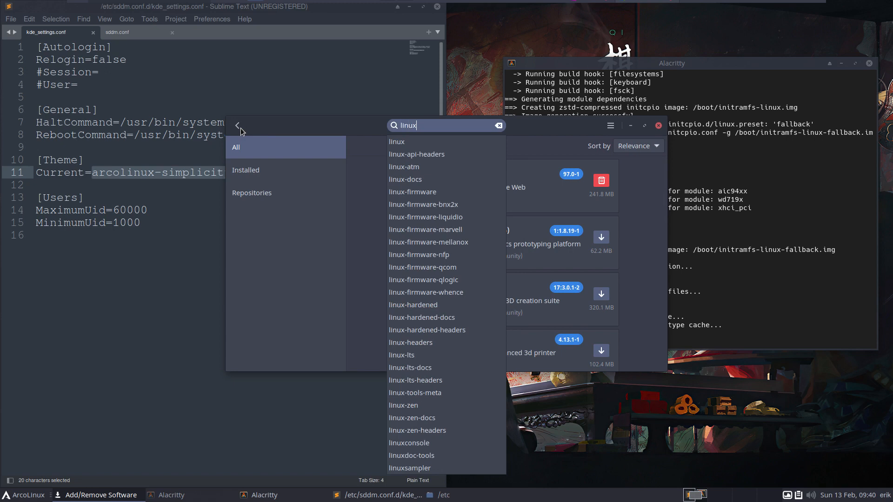
text(-f)
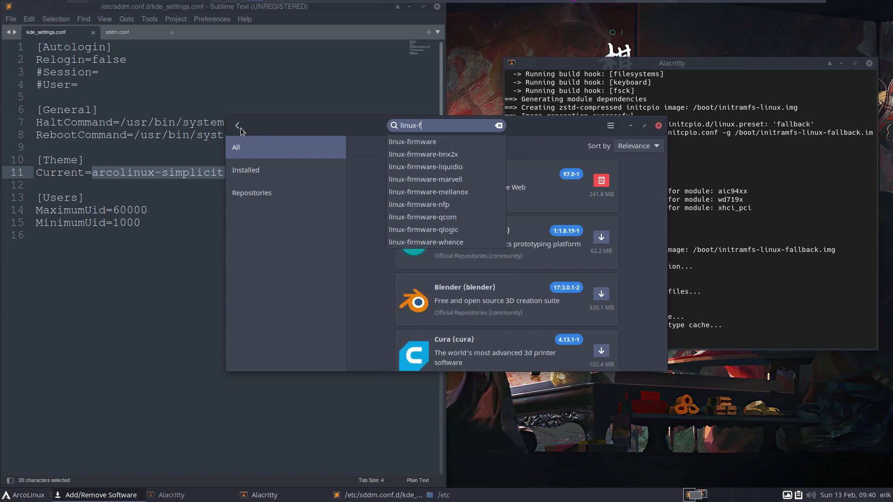
key(BackSpace)
key(BackSpace)
key(BackSpace)
key(BackSpace)
key(BackSpace)
key(BackSpace)
key(BackSpace)
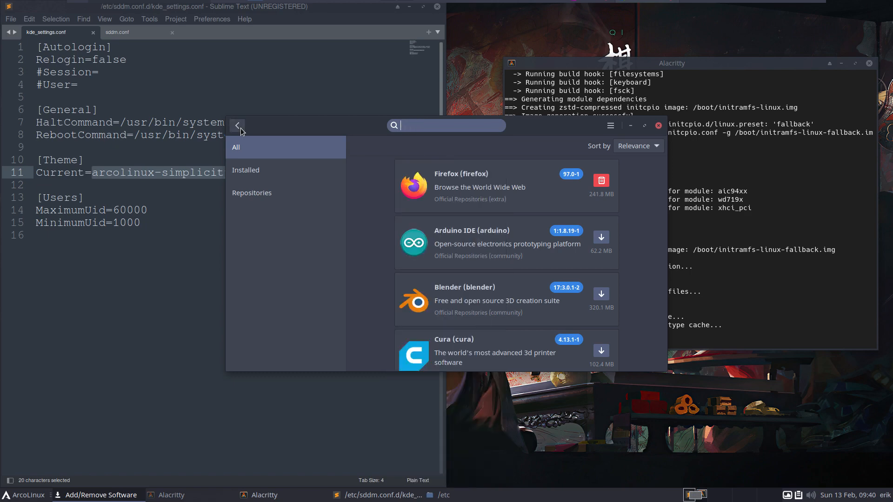
- Close the Add/Remove Software window and return to the terminal
click(612, 126)
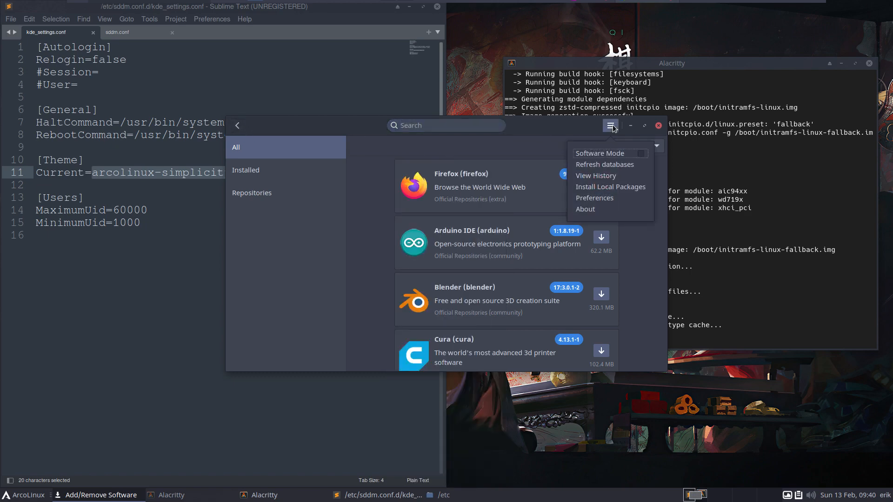
click(569, 131)
click(658, 126)
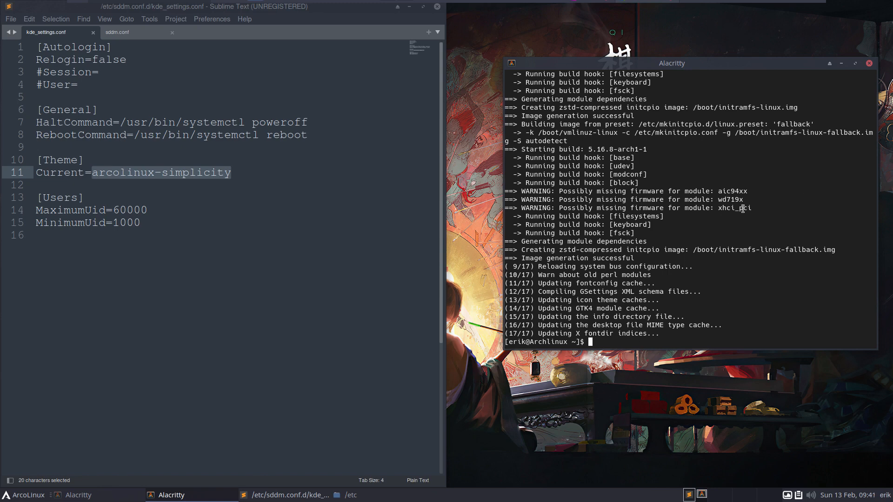
- Check which packages sudo pacman -S mkinitcpio-firmware would install, and decline the installation
text(sudo pacman -S mkinitcpio)
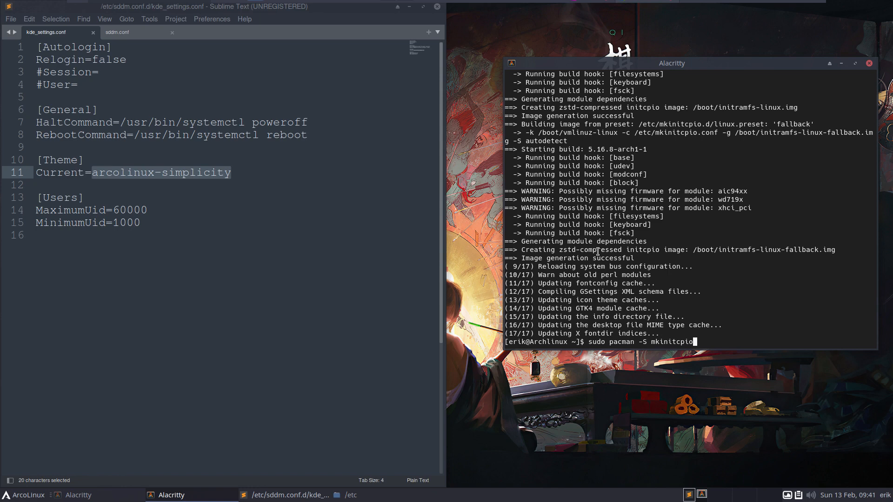
key(Tab)
key(Tab)
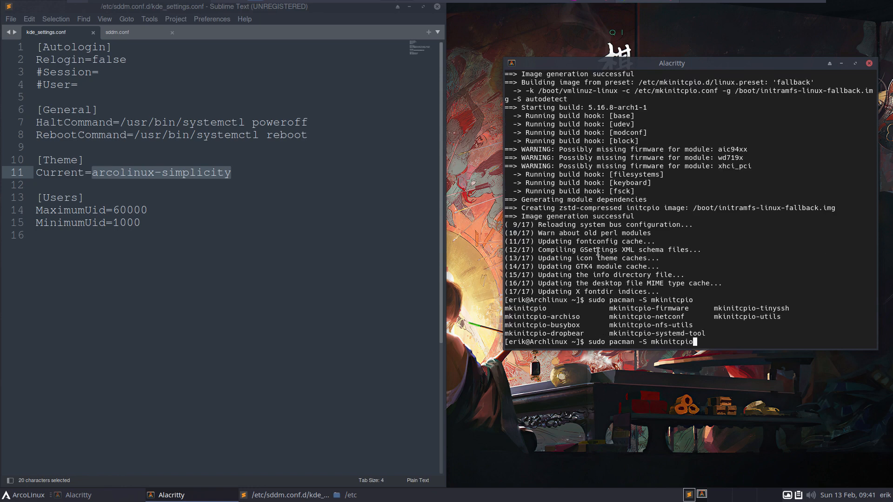
text(-firmware)
key(Return)
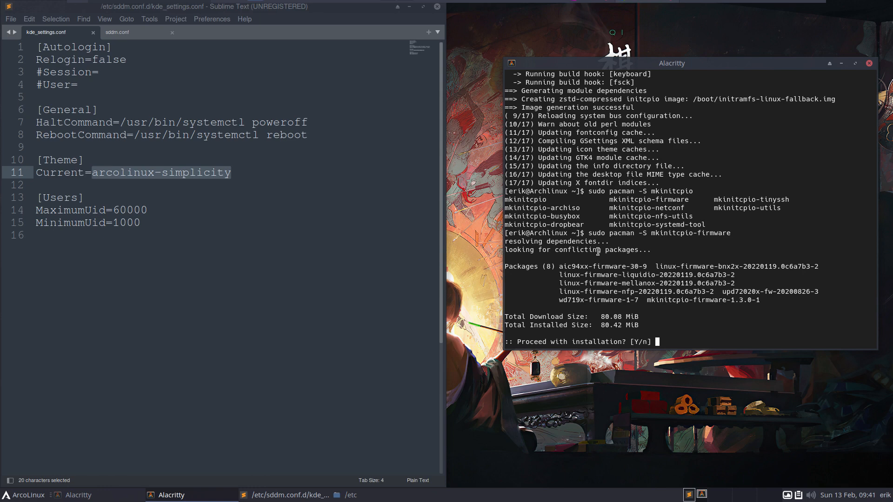
drag(648, 267, 558, 267)
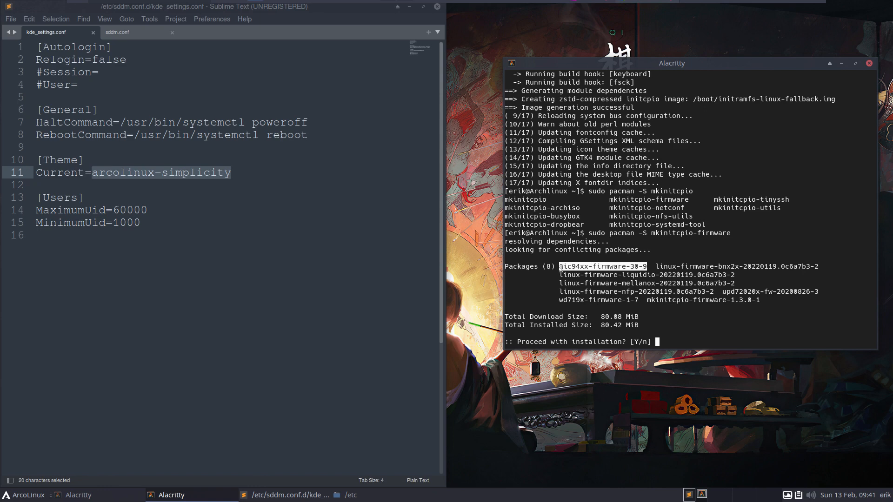
text(n)
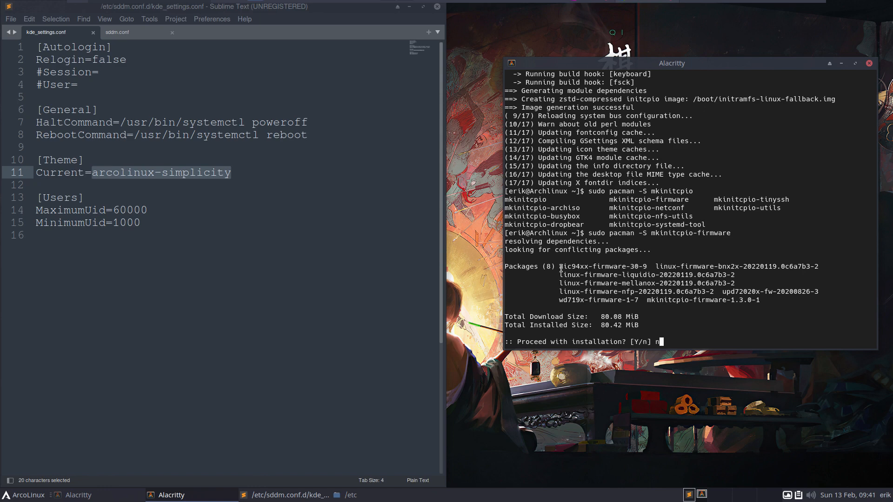
key(Return)
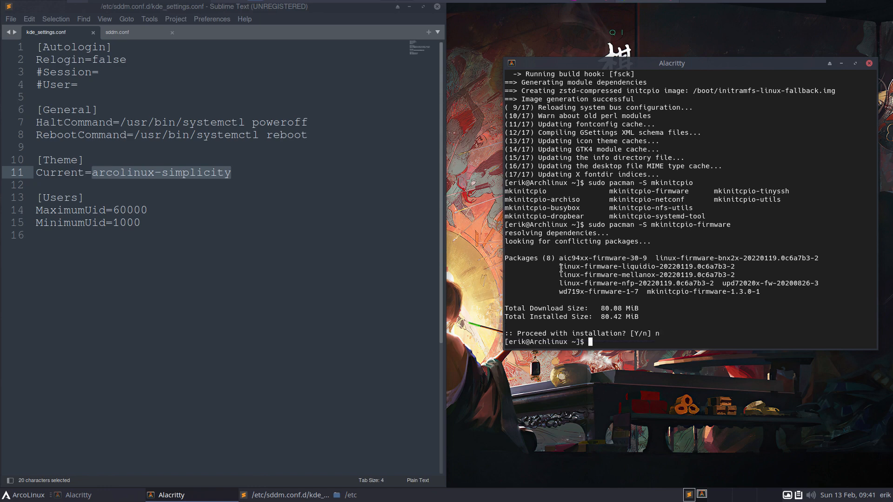
- Install the aic94xx-firmware and wd719x-firmware packages with sudo pacman -S and accept the installation
text(sudo pacman -S aic)
key(Tab)
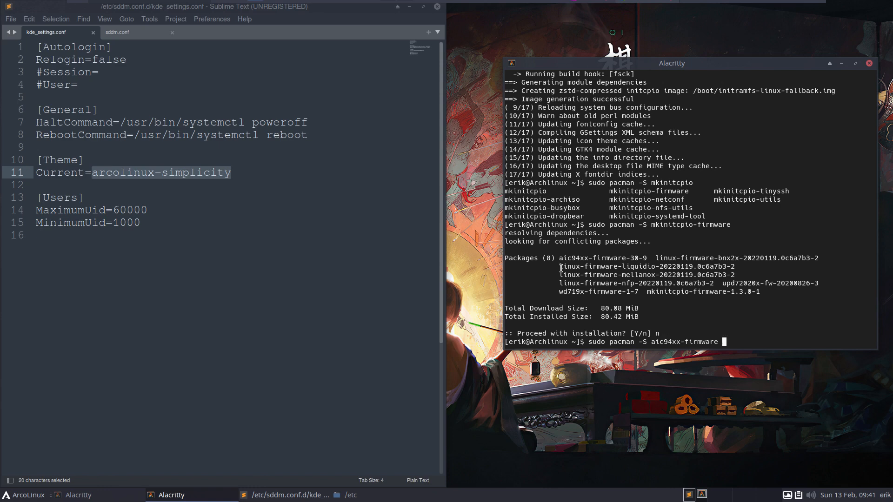
text(wd7)
key(Tab)
key(Return)
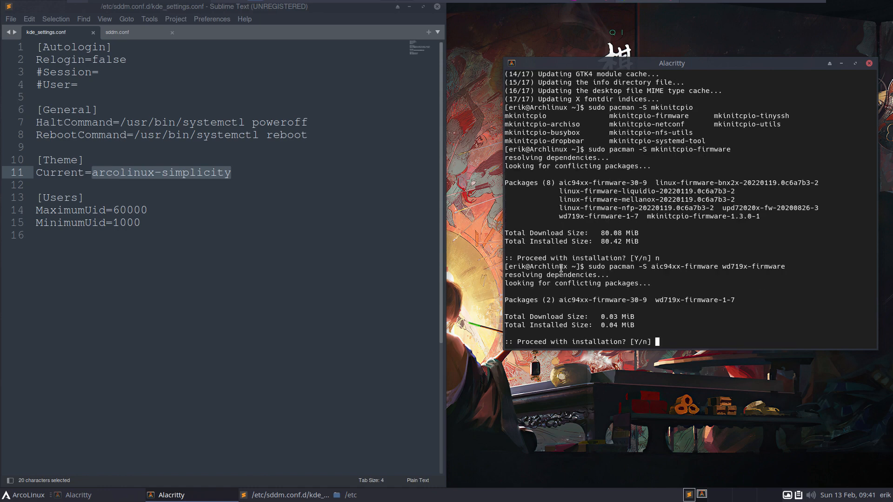
key(Return)
- Run sudo mkinitcpio -P again to regenerate the initramfs images with the added aic94xx and wd719x firmware
key(Up)
key(Up)
key(Up)
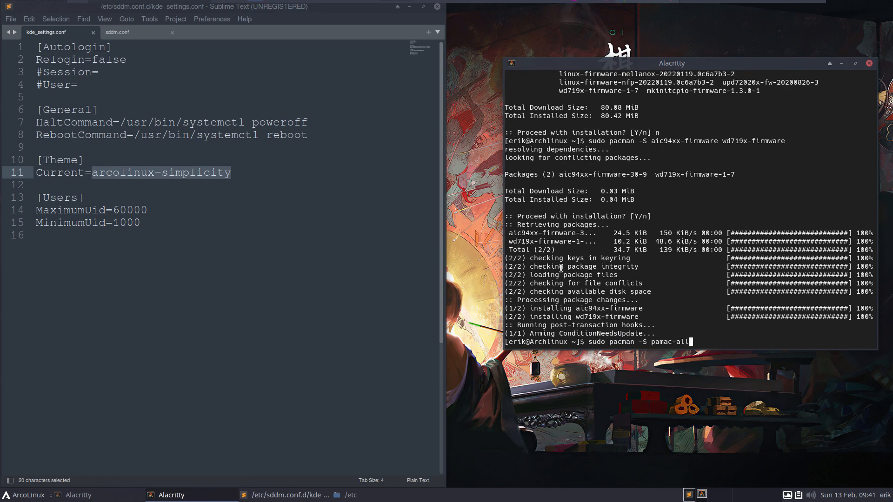
key(Down)
key(Up)
key(Up)
key(Return)
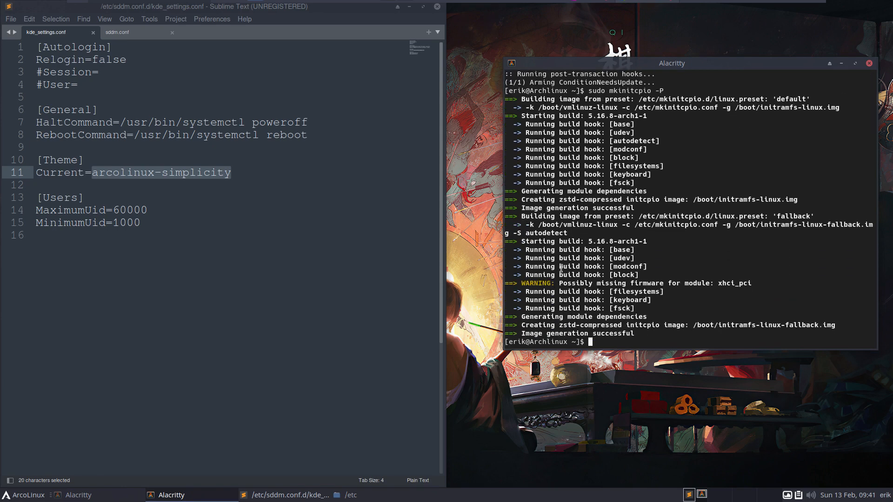
key(Up)
key(Up)
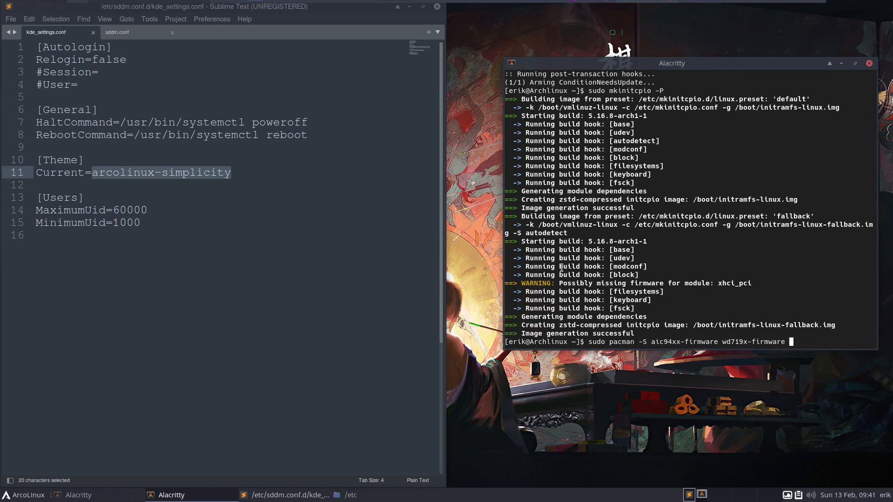
key(ctrl+u)
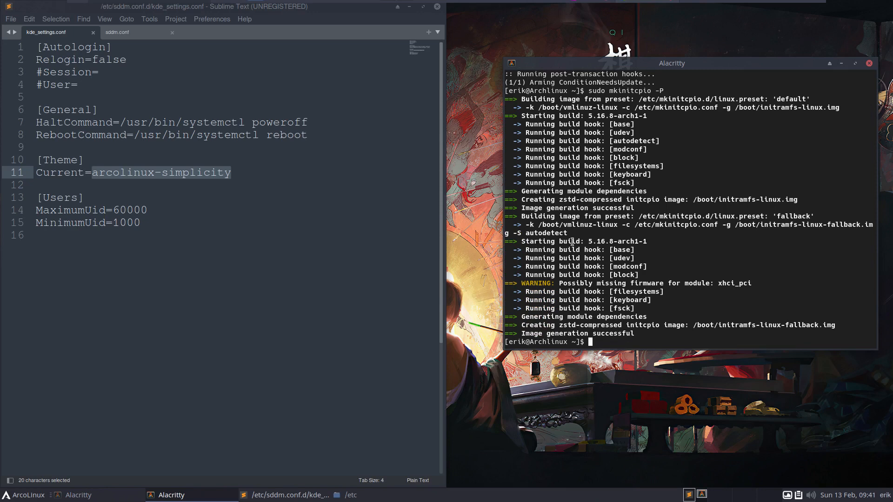
- Find the upd72020x-fw package in the earlier mkinitcpio-firmware list, install it with sudo pacman -S, and review the output
scroll(677, 200, up, 9)
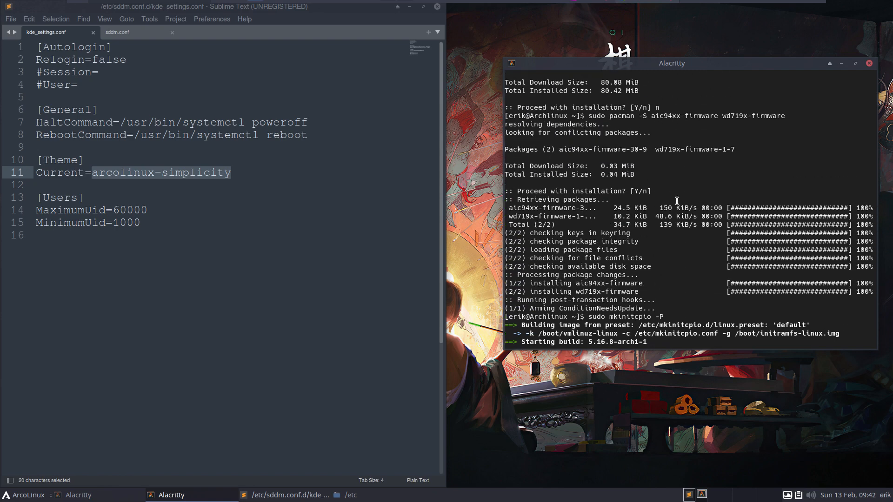
scroll(676, 200, up, 5)
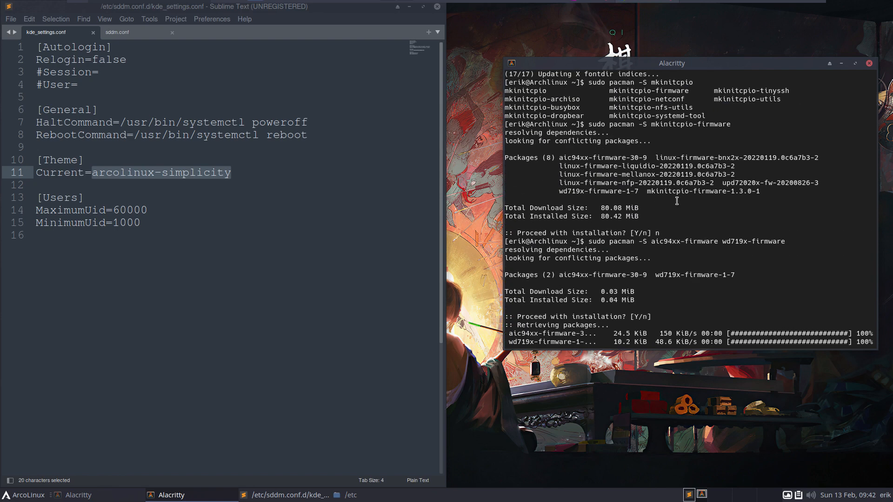
drag(722, 183, 790, 186)
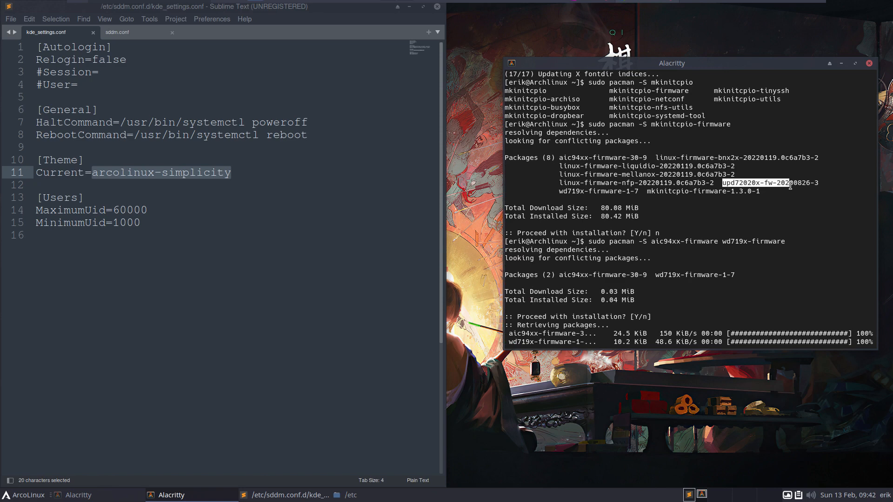
click(734, 237)
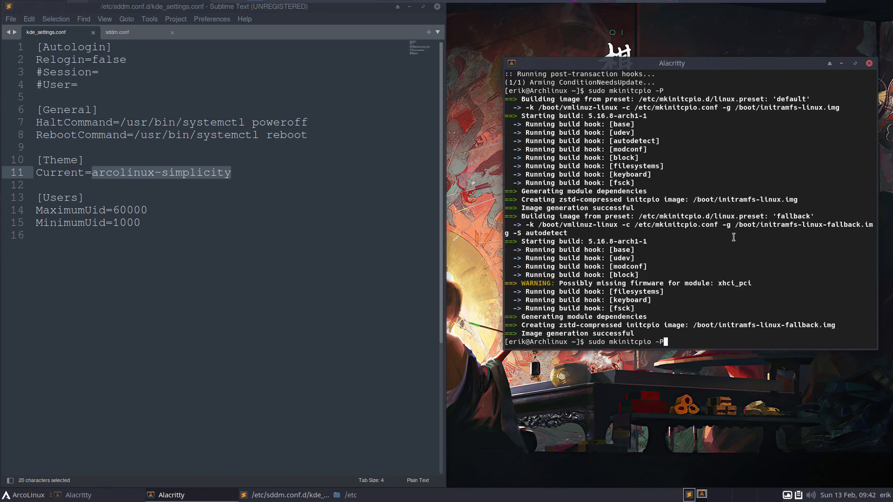
key(BackSpace)
key(BackSpace)
key(BackSpace)
key(BackSpace)
key(BackSpace)
key(BackSpace)
key(BackSpace)
key(BackSpace)
key(BackSpace)
key(BackSpace)
key(BackSpace)
key(BackSpace)
key(BackSpace)
key(BackSpace)
key(BackSpace)
key(BackSpace)
key(BackSpace)
key(BackSpace)
text(sudo pacman -S upd)
key(Tab)
key(Return)
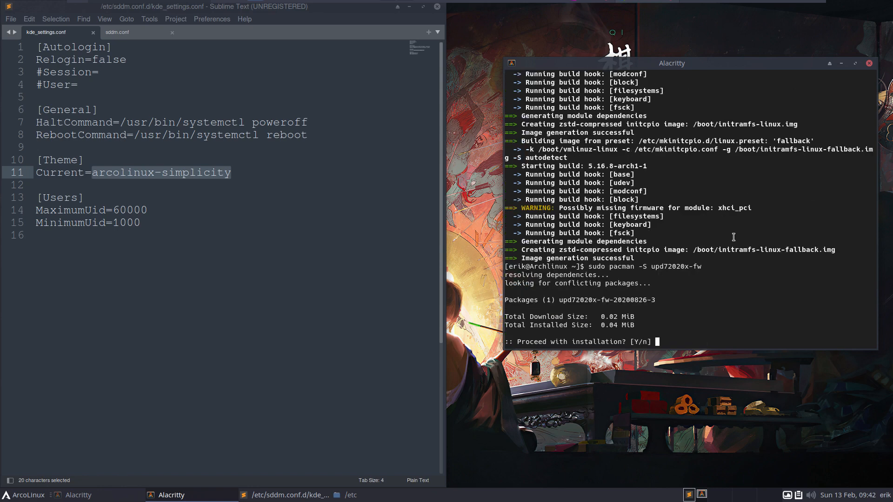
key(Return)
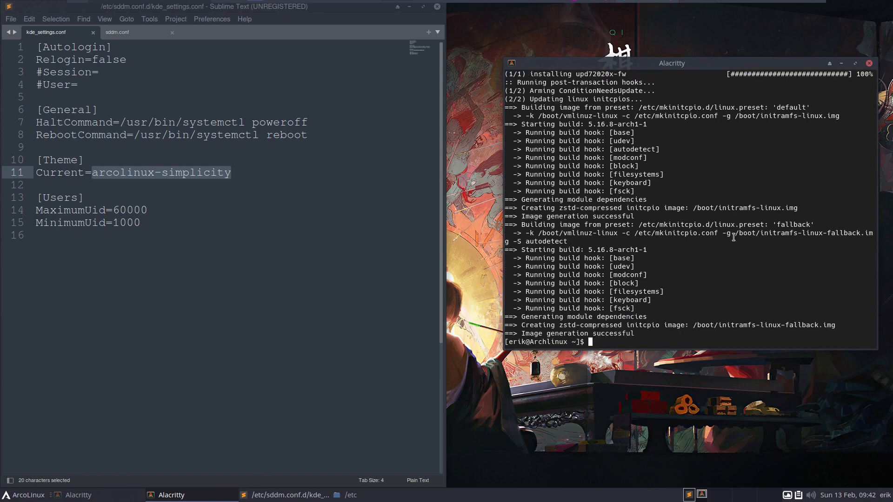
scroll(768, 236, up, 12)
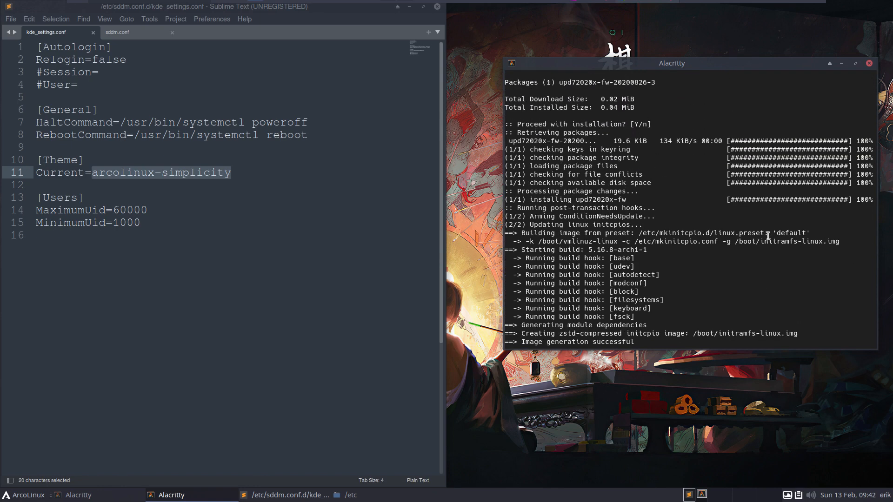
scroll(768, 236, up, 4)
scroll(766, 235, down, 20)
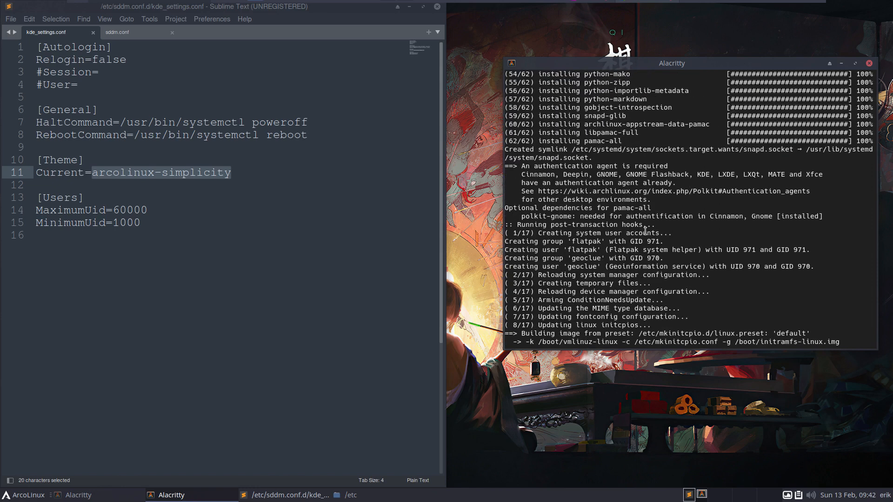
- Log out of the current Xfce session
click(49, 495)
click(65, 478)
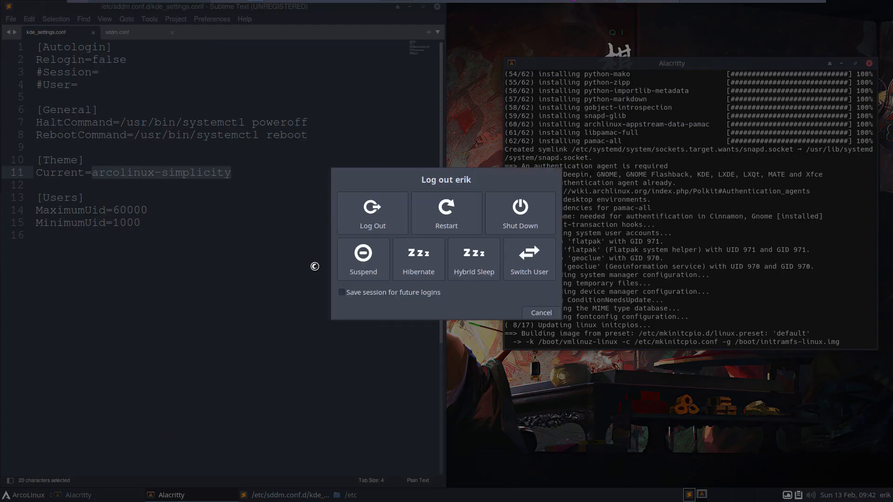
click(370, 209)
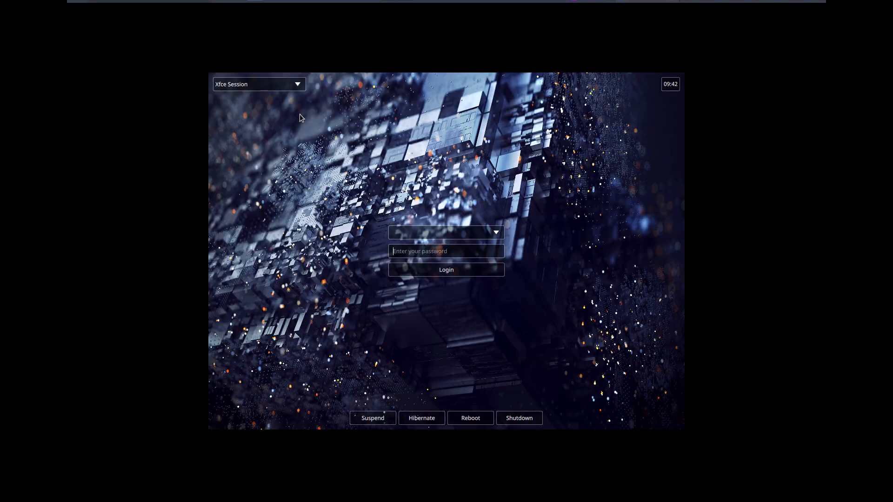
- Choose the LeftWM session on the login screen and log in with the account password
click(289, 85)
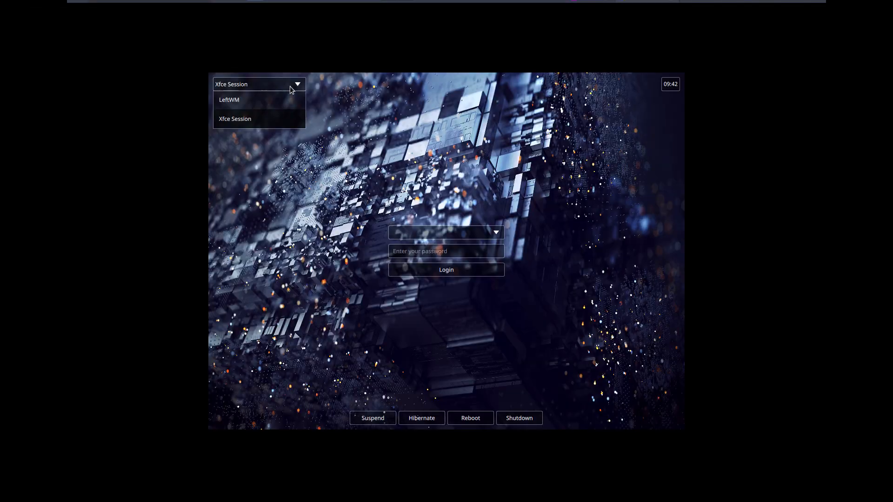
click(258, 100)
click(441, 231)
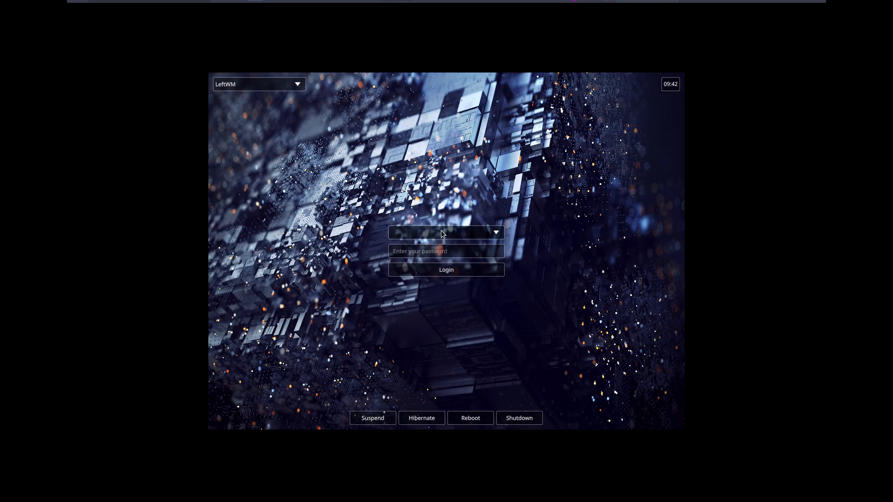
click(412, 248)
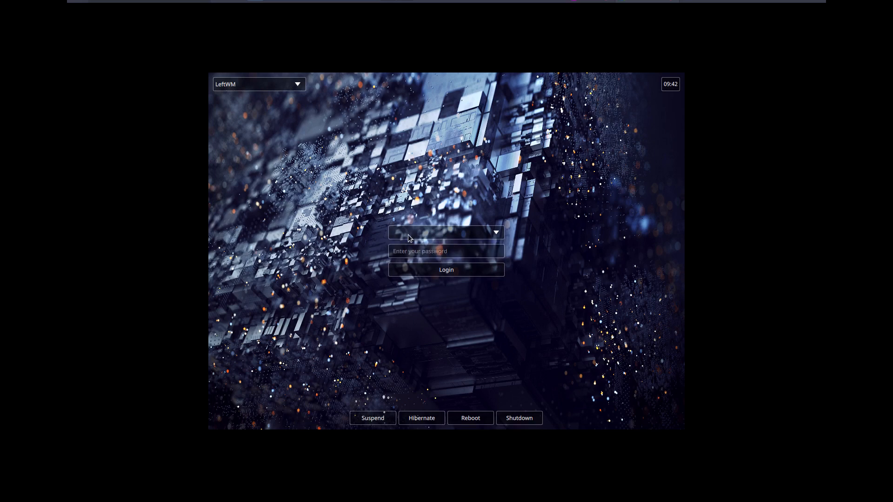
click(413, 254)
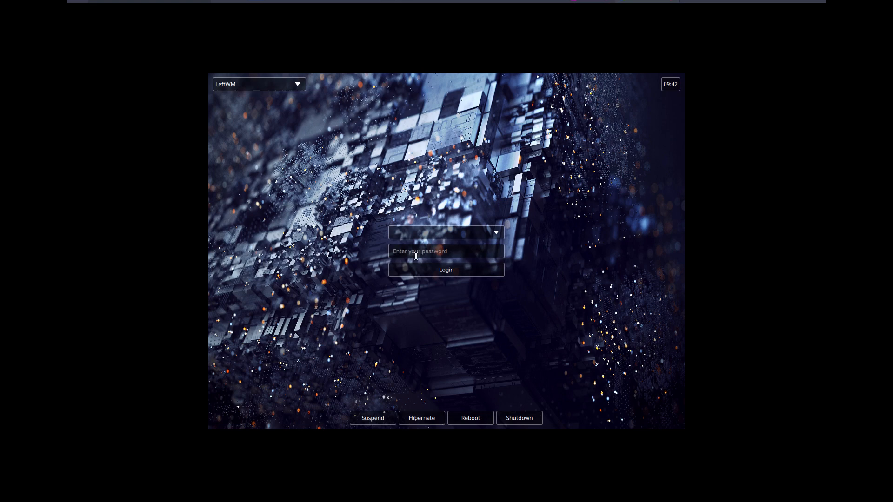
text(••••)
key(Return)
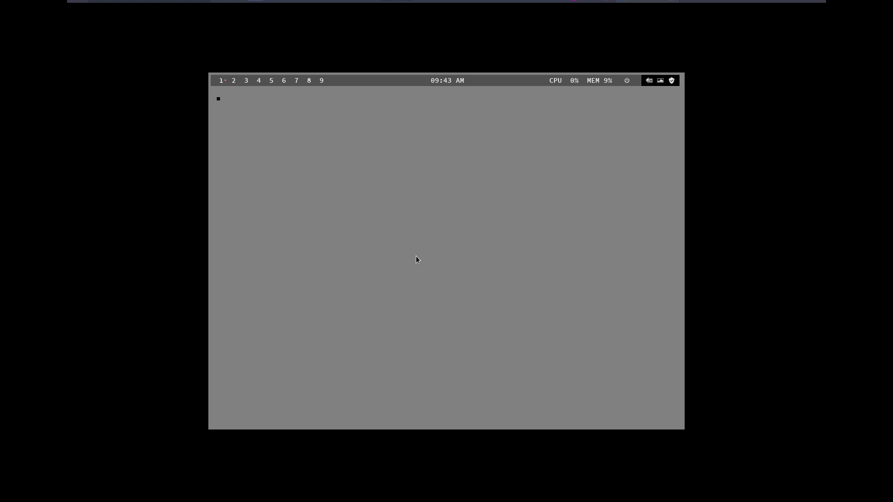
- Open a terminal in LeftWM and set the keyboard layout to Belgian with setxkbmap be
key(super+Return)
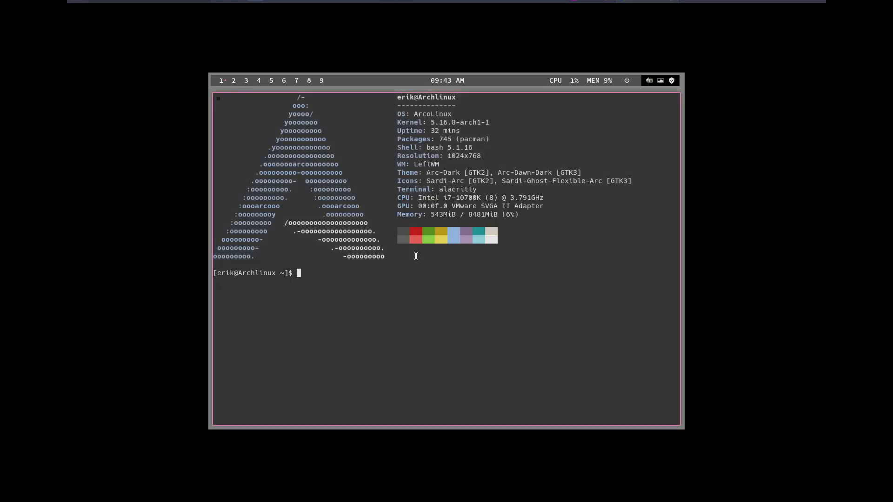
text(sudo pqc;qn)
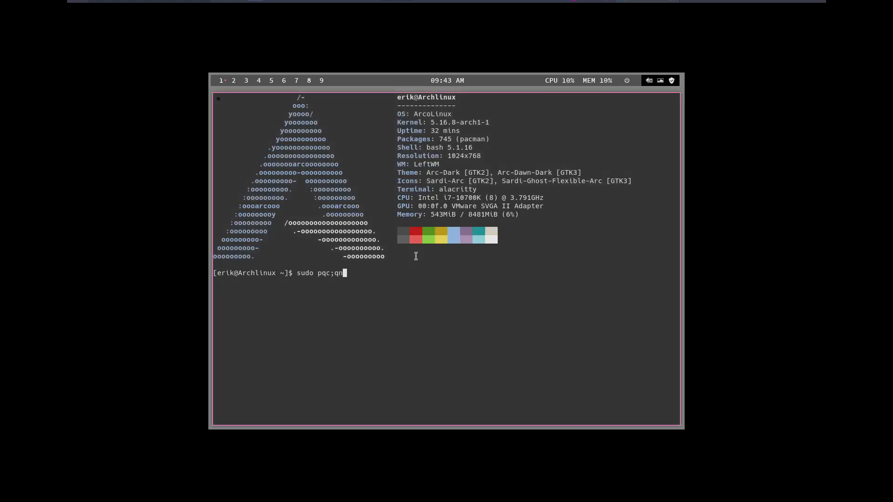
key(BackSpace)
key(BackSpace)
key(BackSpace)
key(BackSpace)
key(BackSpace)
key(BackSpace)
key(BackSpace)
key(BackSpace)
key(BackSpace)
key(BackSpace)
text(etxkbmap be)
key(Return)
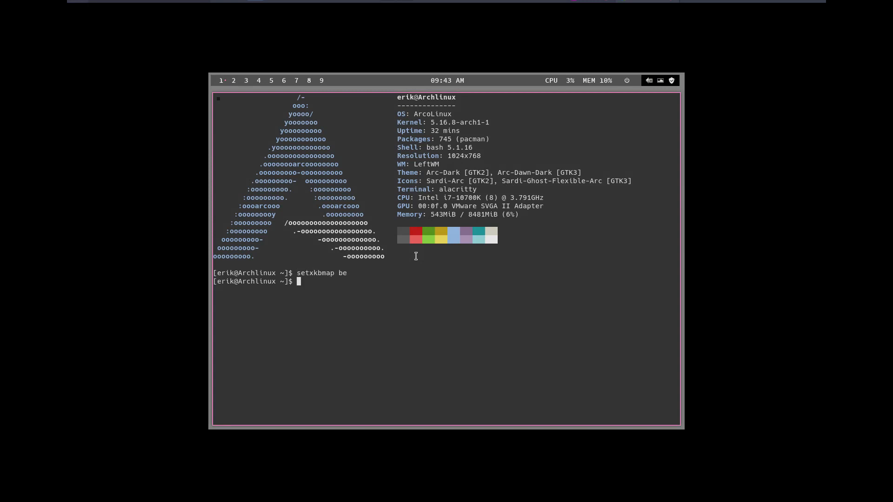
- Install arcolinux-wallpapers-candy-git with sudo pacman -S, entering the sudo password and accepting the installation, and close the terminal
text(sudo pacman -S arcolinux)
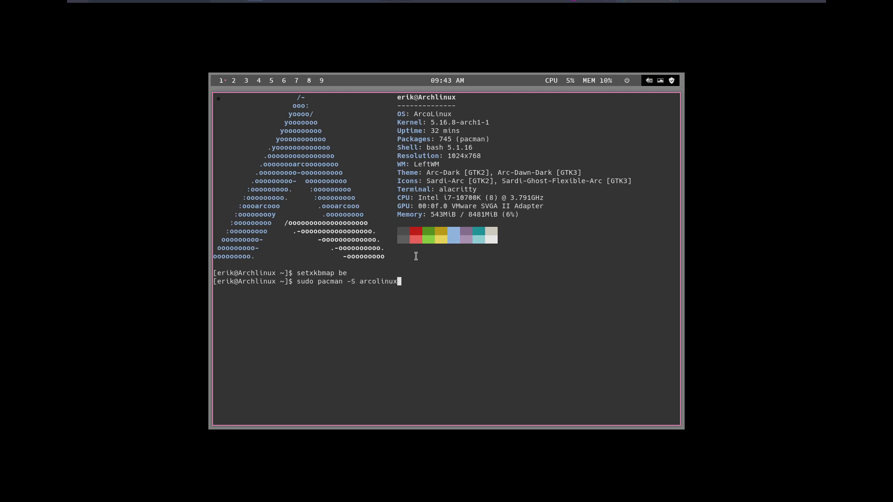
text(-wall)
key(Tab)
key(Tab)
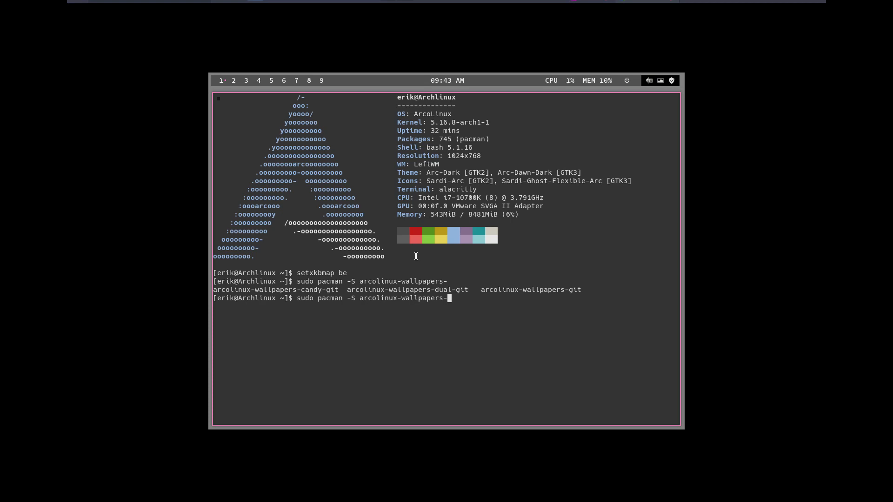
text(can)
key(Tab)
key(Return)
key(Return)
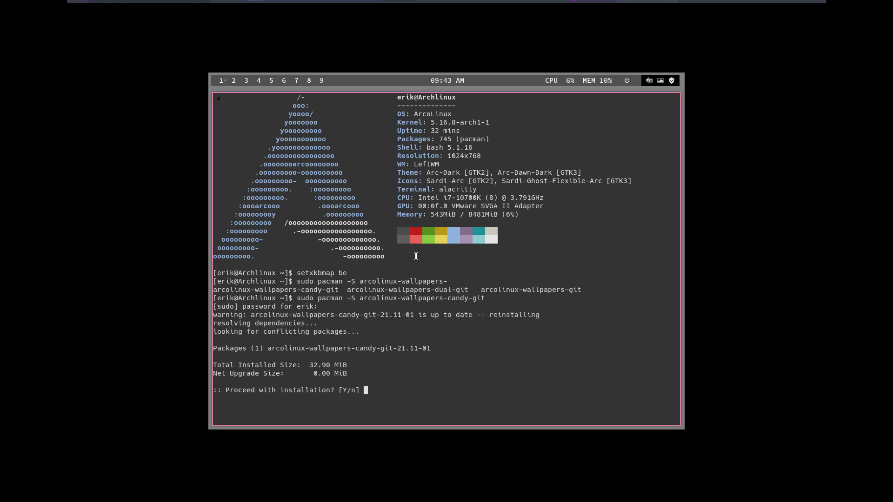
key(Return)
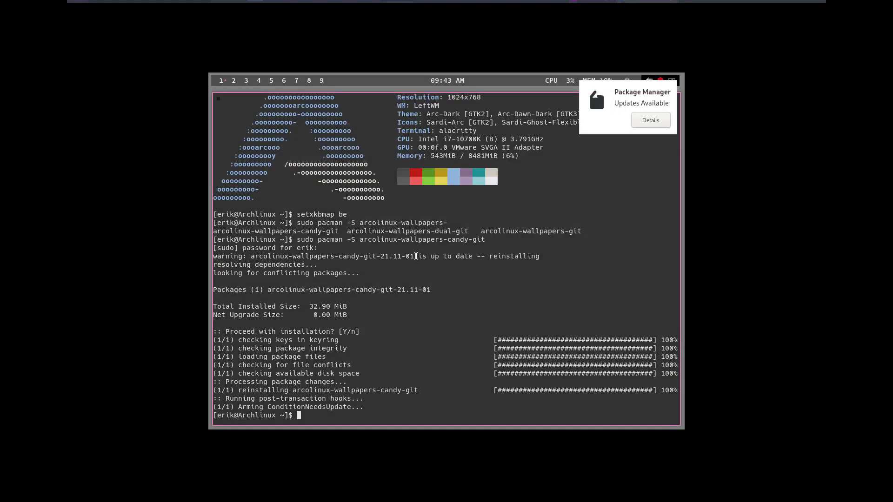
key(super+q)
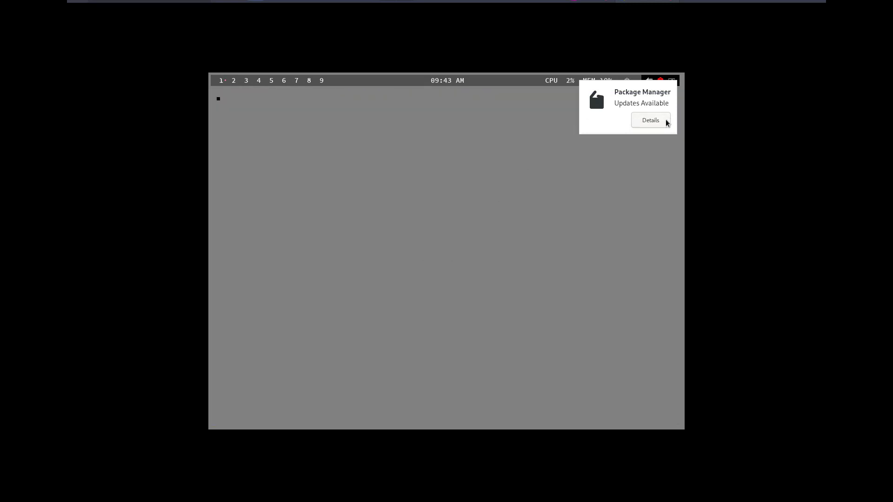
- Apply the pending arcolinux-conky-collection-git and gpgme updates, authenticate with the account password, and close the package manager
click(654, 122)
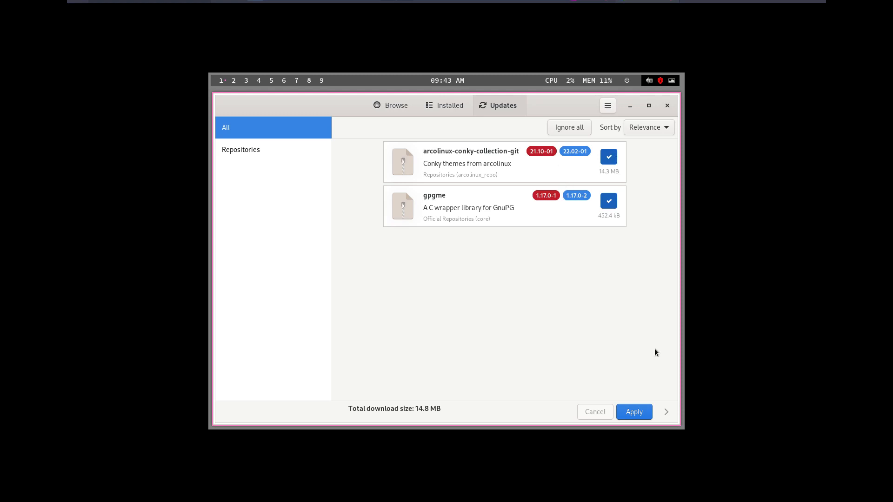
click(640, 414)
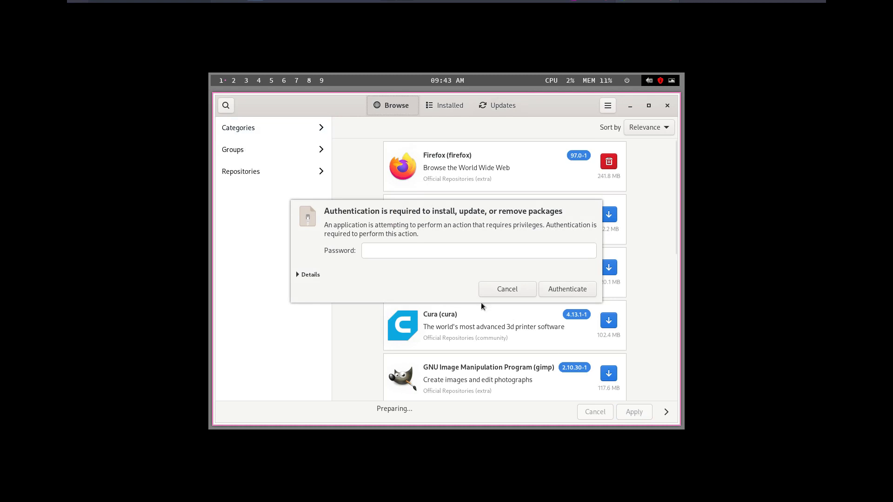
click(428, 251)
text(****)
key(Return)
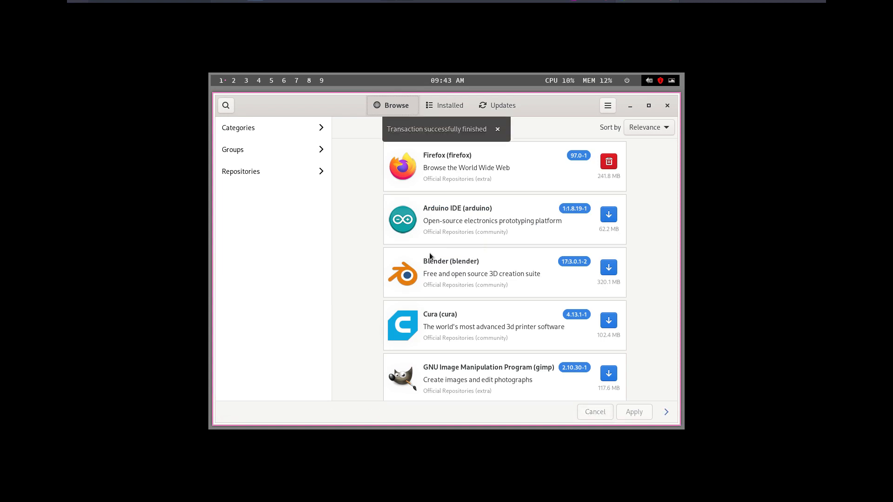
key(super+q)
- Log out of LeftWM and log back in to it with the account password
key(super+x)
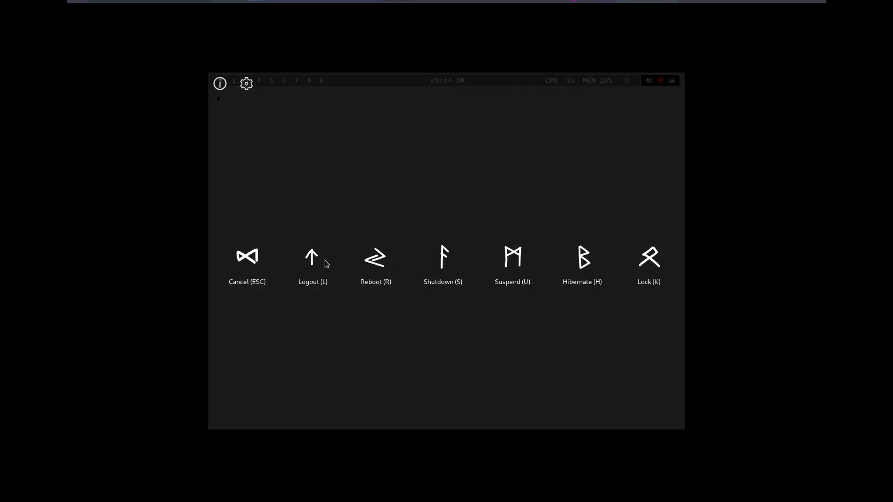
key(r)
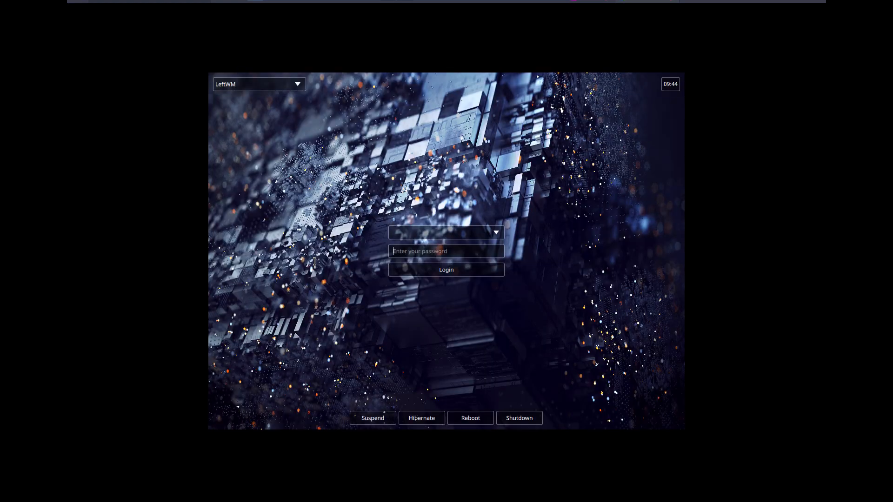
text(••••)
key(Return)
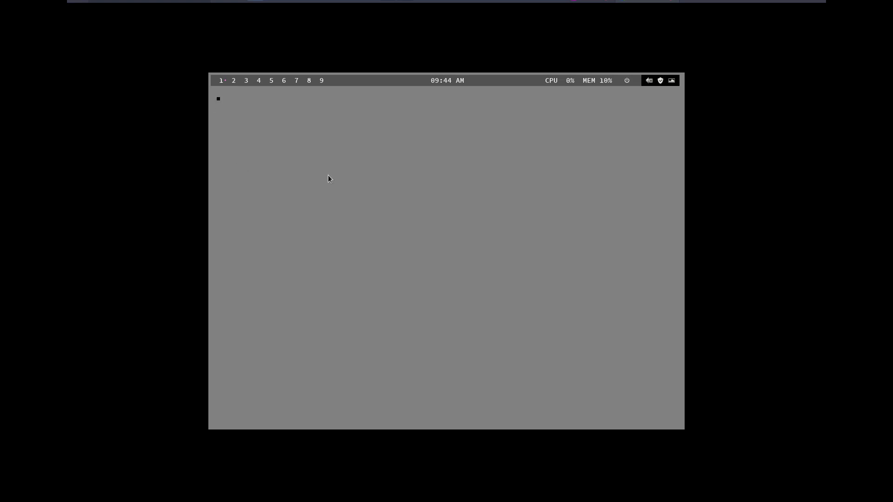
- Open a terminal in the new session and run setxkbmap be to restore the Belgian keyboard layout
key(super+Return)
text(sudo p)
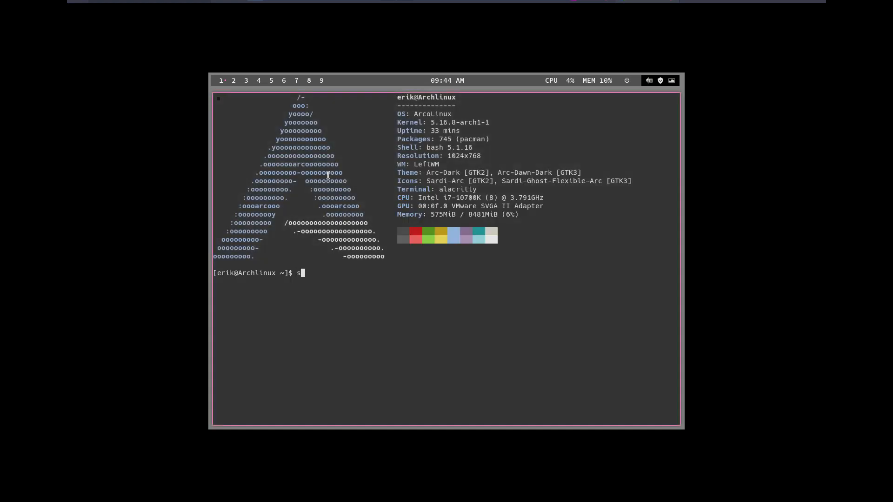
text(acman)
key(BackSpace)
key(BackSpace)
key(BackSpace)
key(BackSpace)
key(BackSpace)
key(BackSpace)
key(BackSpace)
key(BackSpace)
key(BackSpace)
key(BackSpace)
key(BackSpace)
text(etxkbmap be)
key(Return)
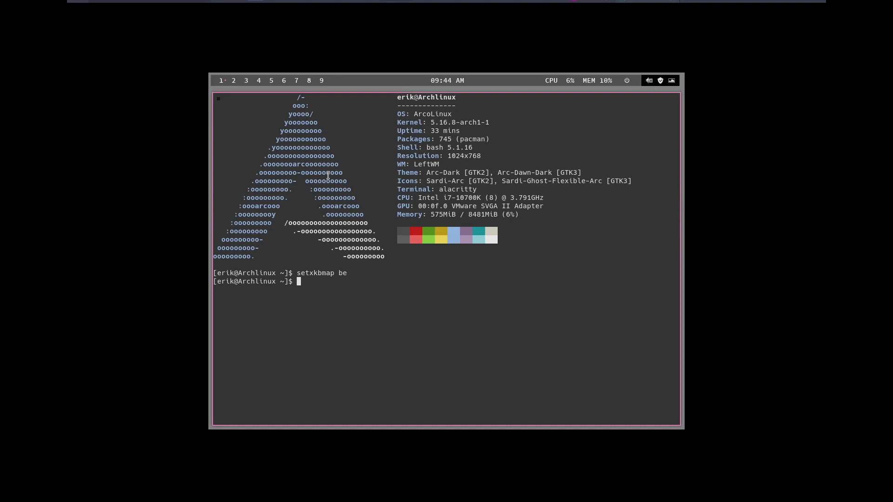
- Install arcolinux-candy-beauty-git with sudo pacman -S, entering the sudo password and accepting the installation
text(sudo pacman -S arcolinux-can)
key(Tab)
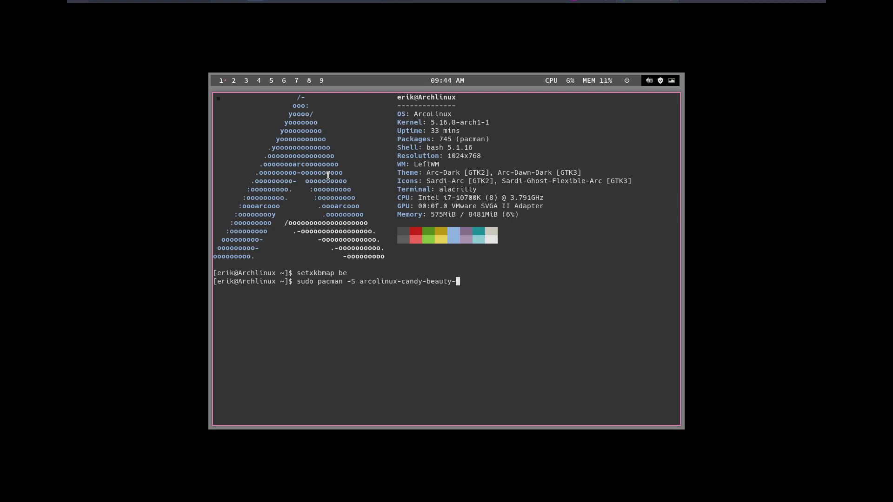
key(Tab)
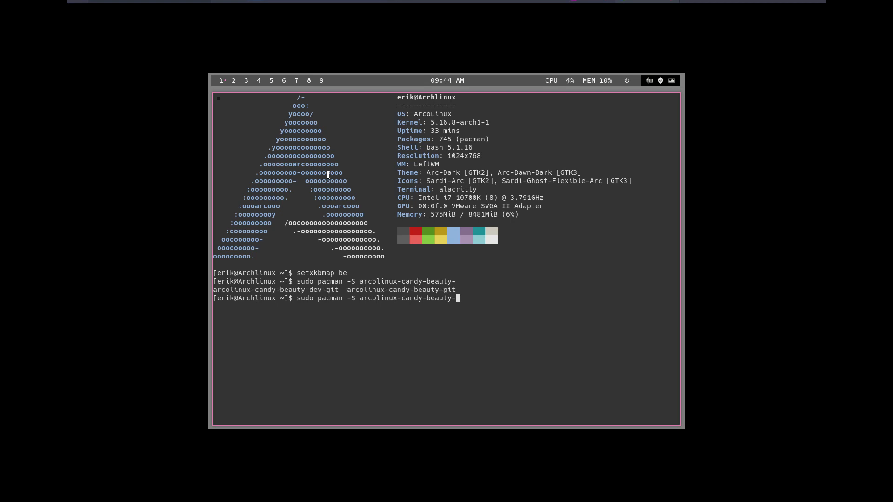
text(git)
key(Return)
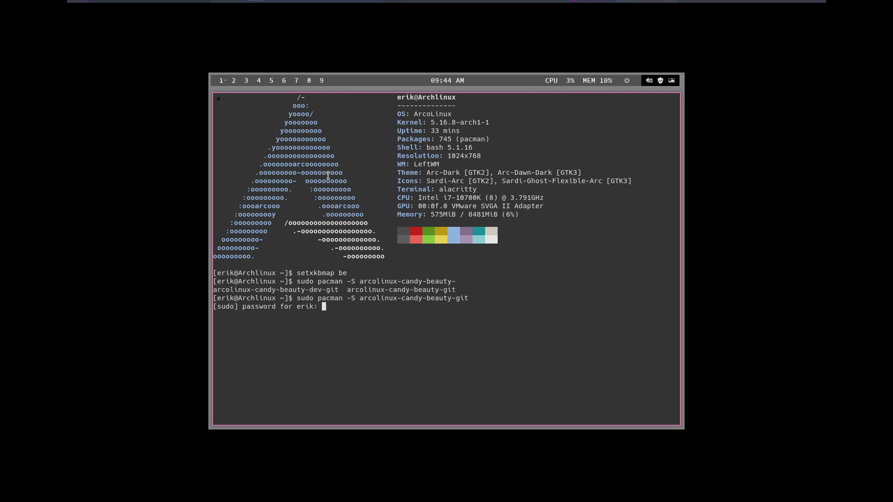
key(Return)
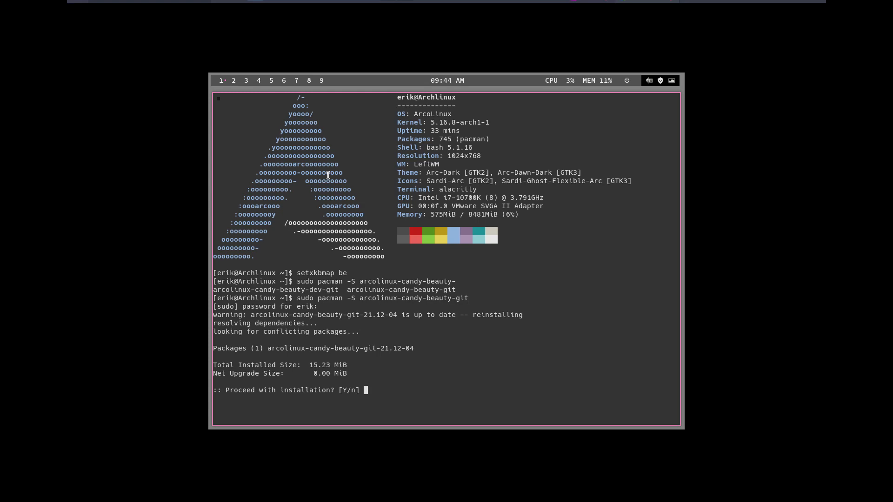
key(Return)
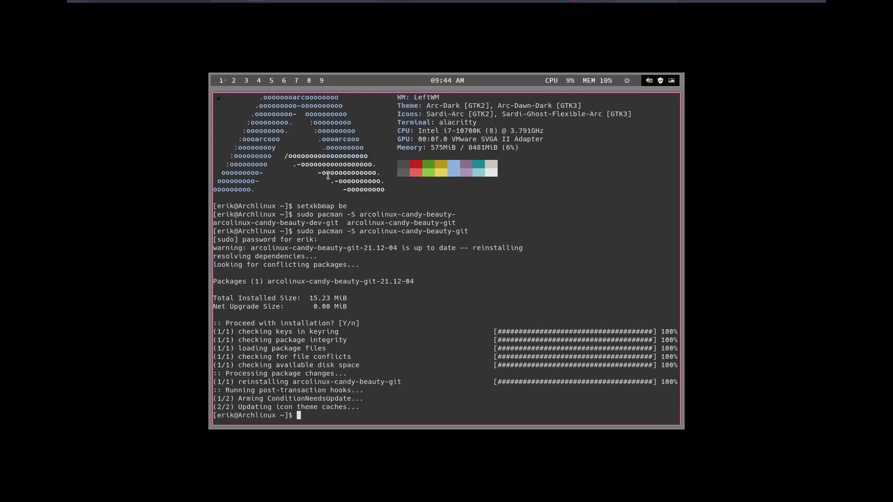
- Open the home folder in the file manager to check its icons, and close the file manager and terminal
key(super+shift+Return)
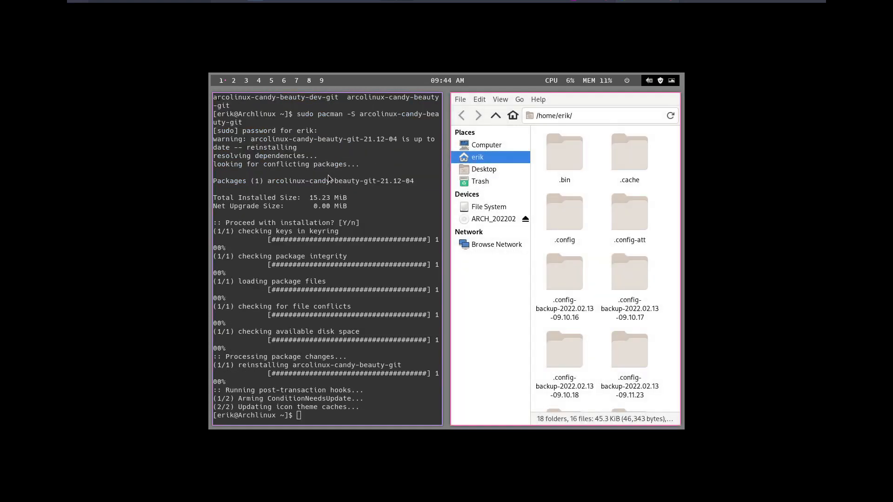
key(super+q)
key(super+q)
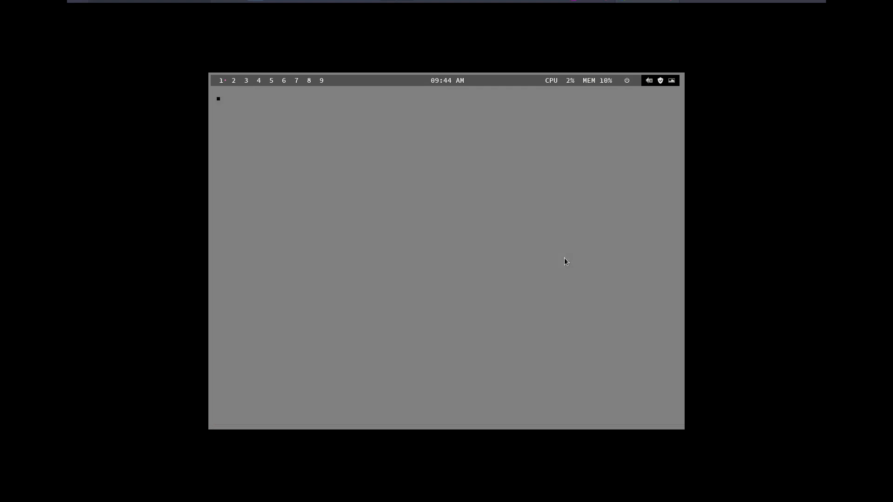
key(super+d)
text(lx)
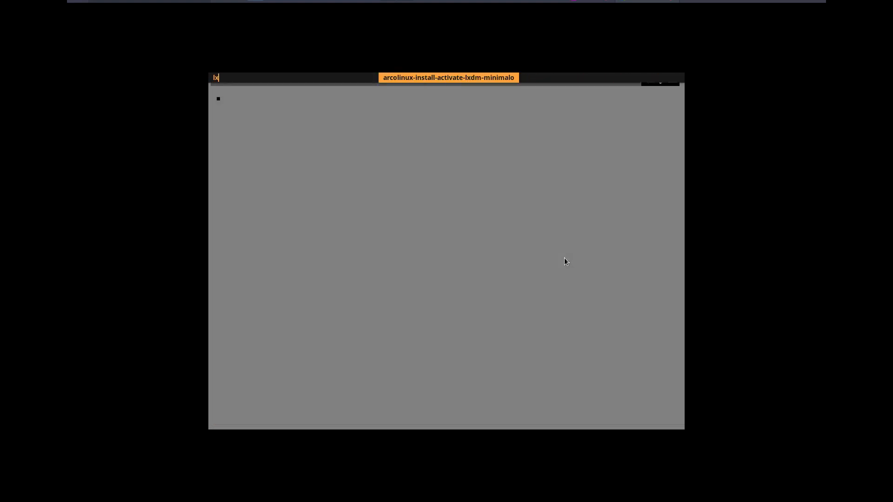
key(Escape)
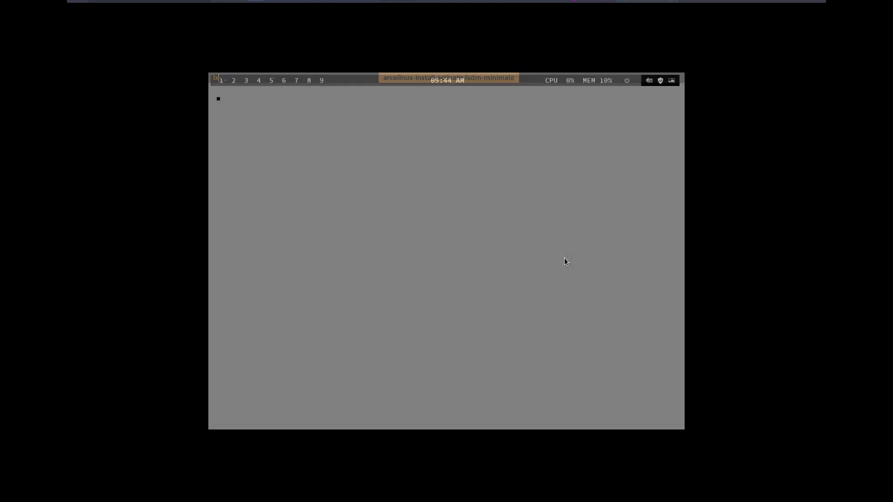
- Install lxappearance with sudo pacman -S in a new terminal, entering the sudo password and accepting the installation
key(super+Return)
text(sudo pacmna)
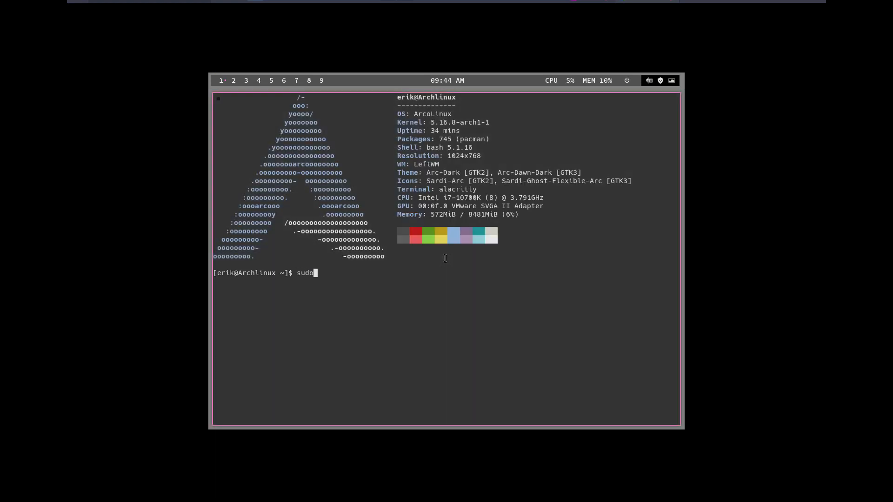
key(BackSpace)
key(BackSpace)
key(BackSpace)
text(an -S lxappearance)
key(Return)
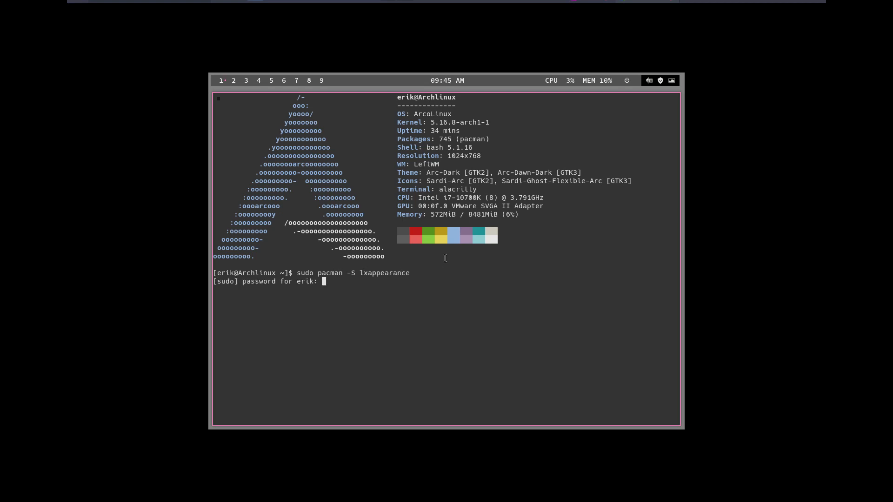
key(Return)
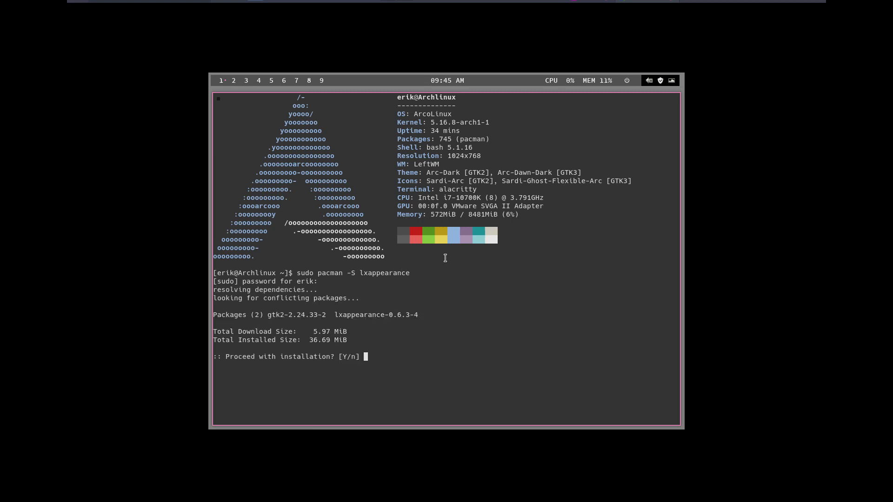
key(Return)
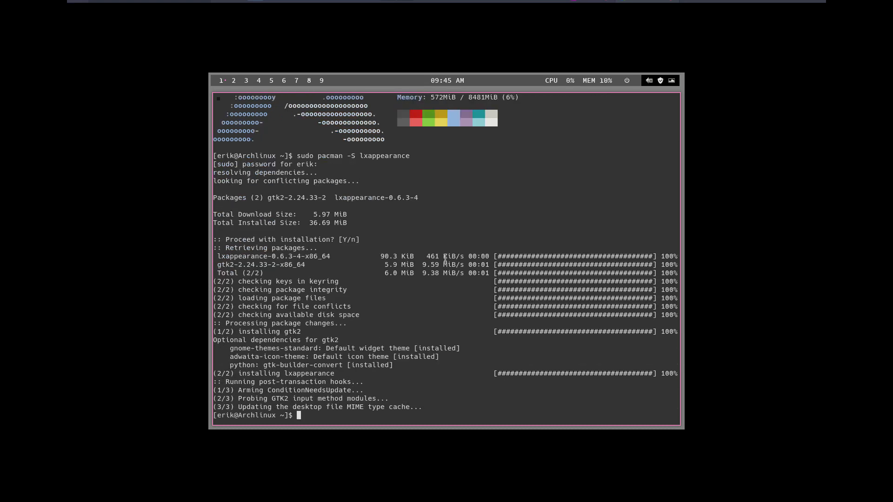
- Launch lxappearance and close the terminal so that only the appearance settings stay open
key(super+shift+Return)
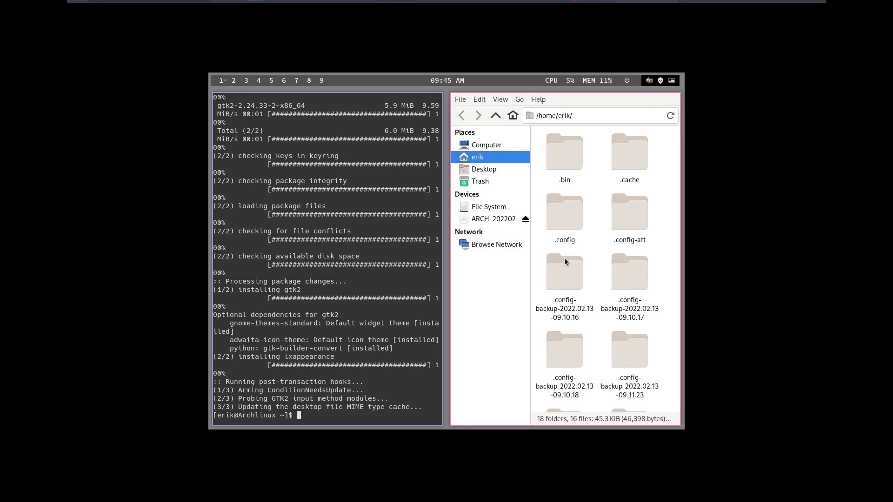
key(super+q)
key(super+d)
text(slx)
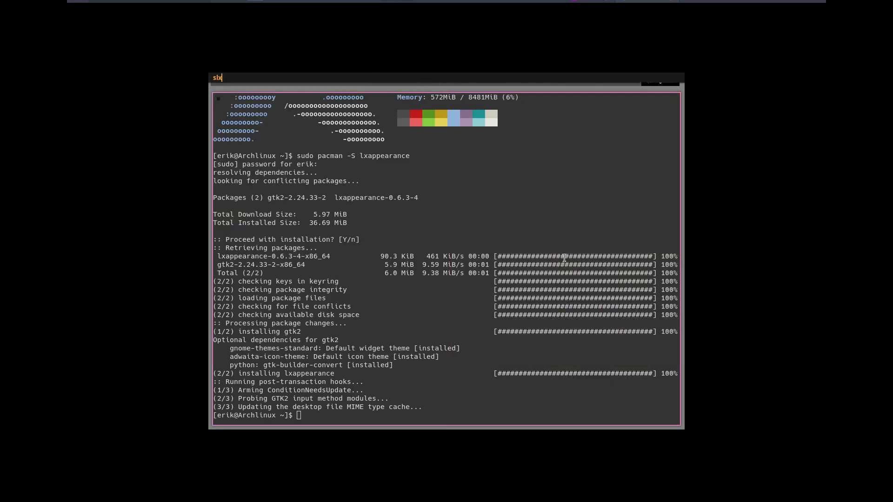
key(BackSpace)
key(BackSpace)
key(BackSpace)
text(lx)
key(Return)
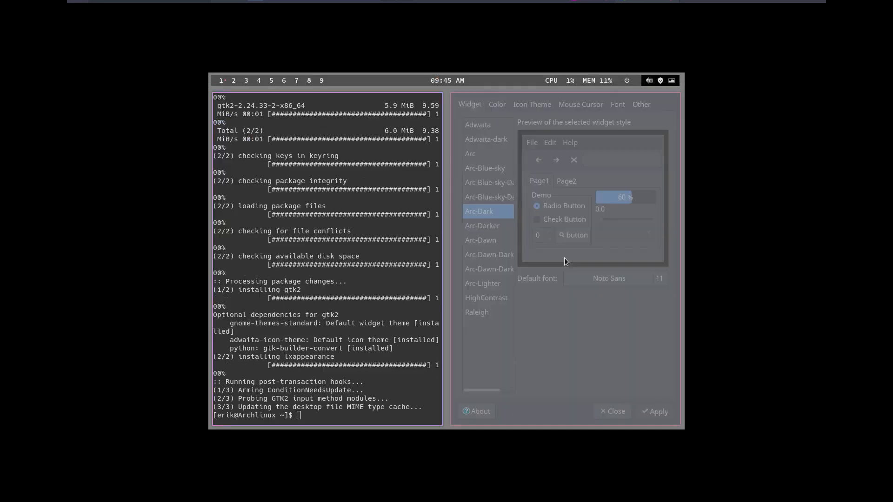
key(super+q)
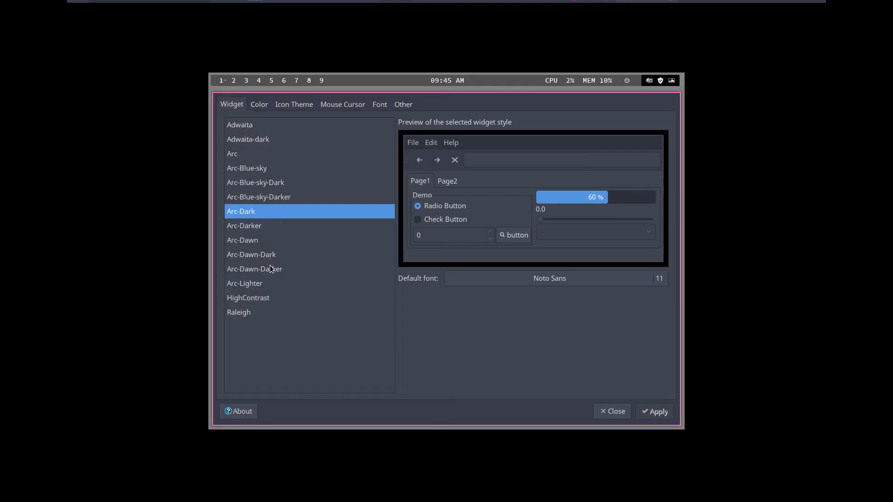
- Preview the Arc-Dawn-Dark widget style and the ArcoLinux Candy Beauty icon theme, and view the available mouse cursor themes
click(293, 258)
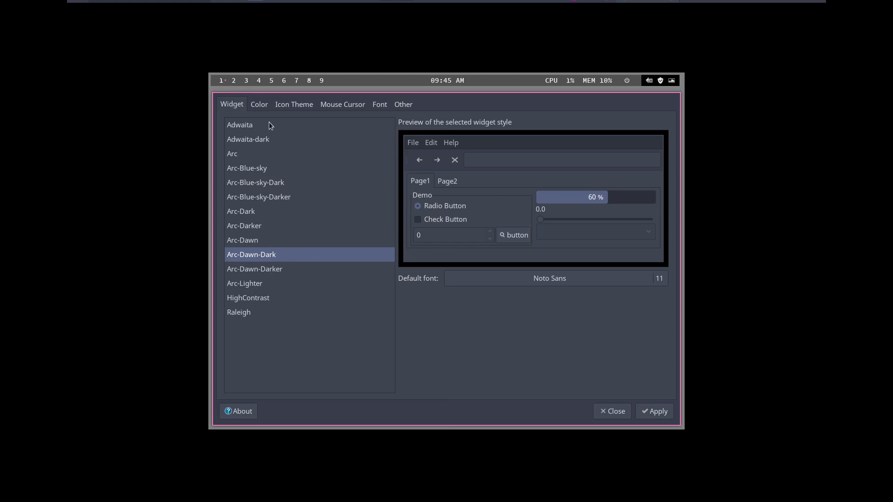
click(258, 105)
click(292, 110)
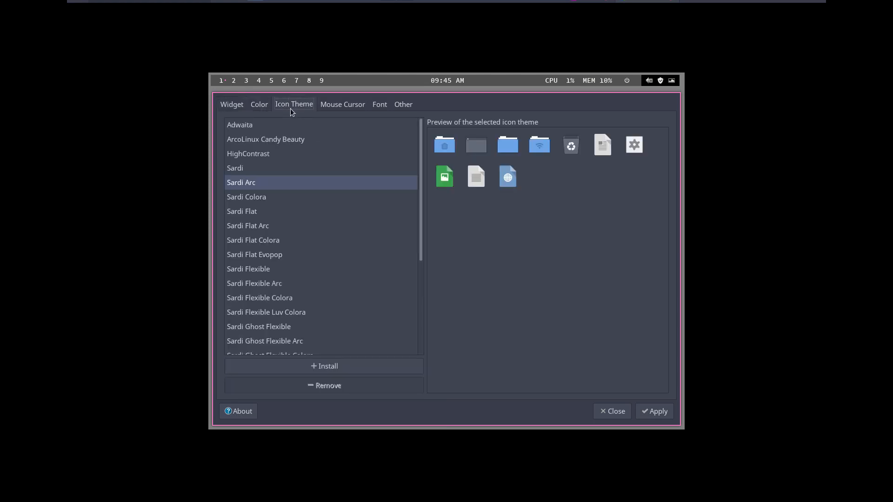
click(293, 141)
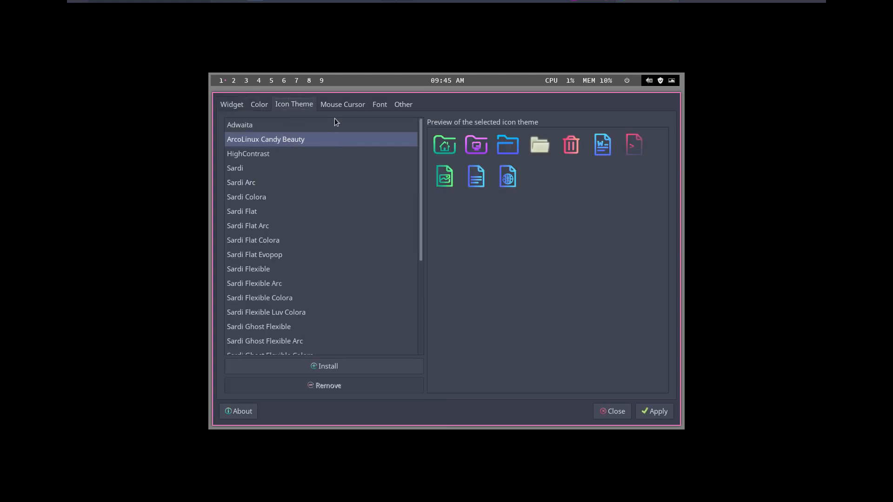
click(342, 106)
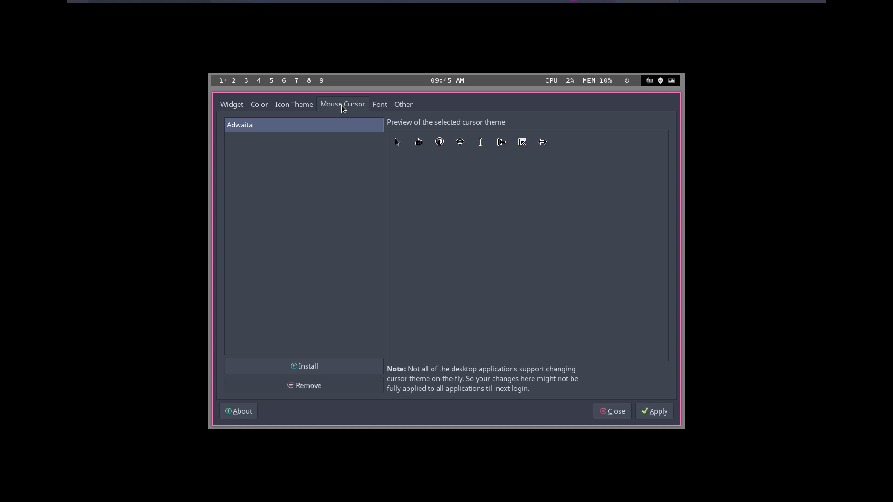
- Install bibata-cursor-theme-bin with sudo pacman -S, entering the sudo password and accepting the installation, and close the terminal and lxappearance
key(super+Return)
text(sudo pacman )
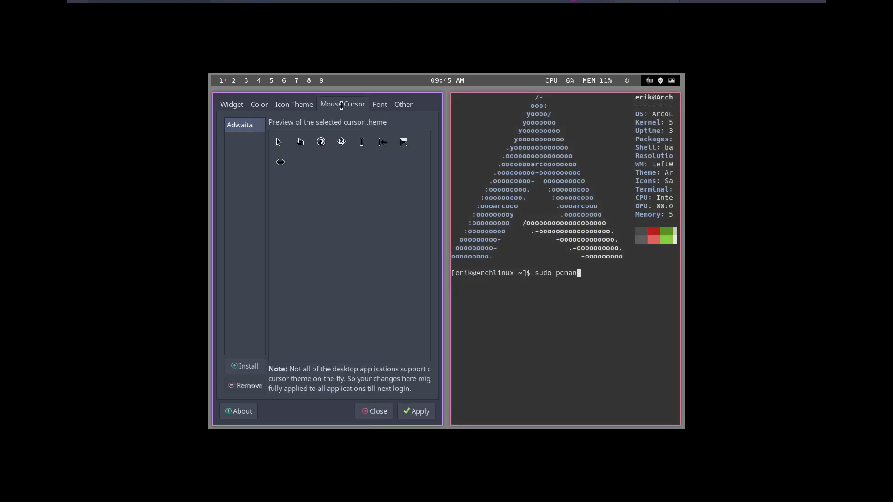
text(-S biba)
key(Tab)
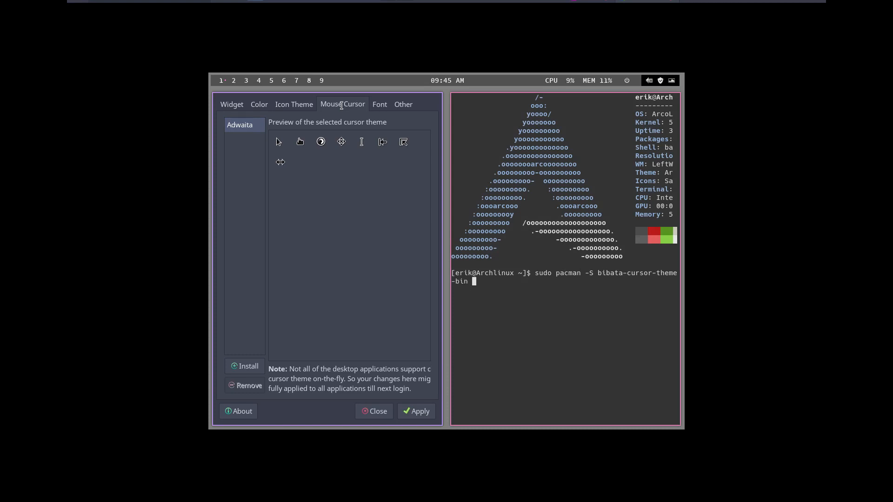
key(Return)
key(Return)
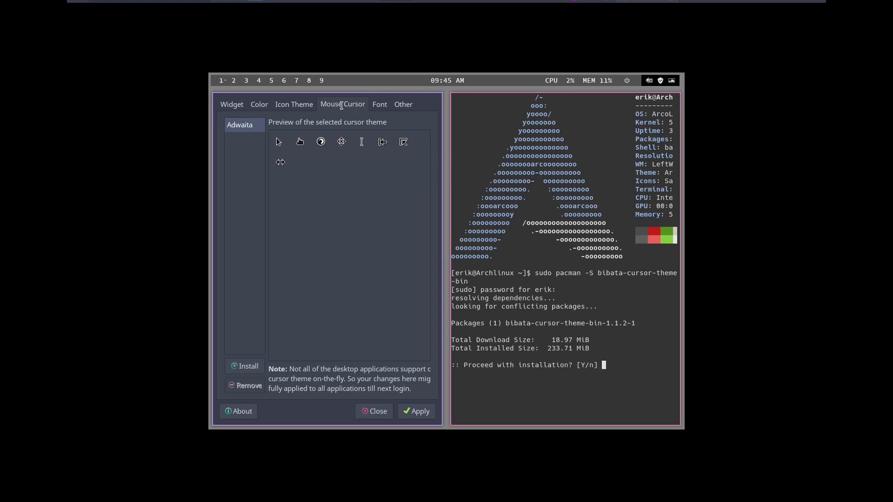
key(Return)
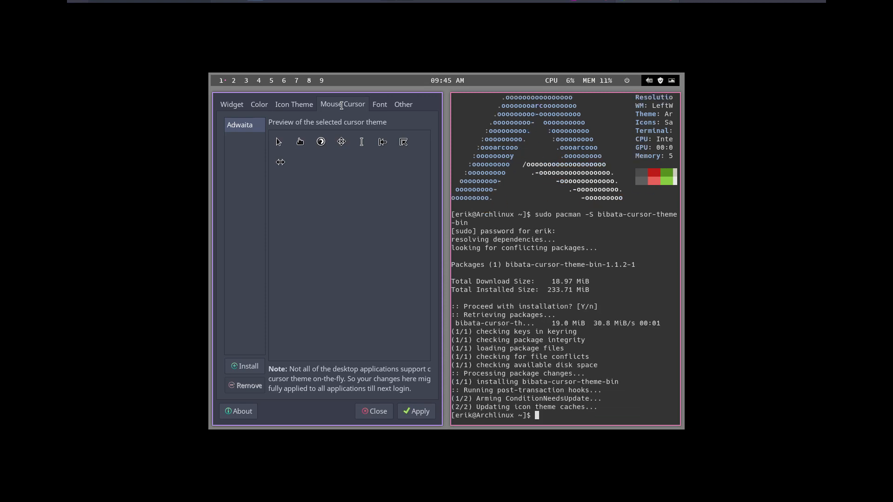
key(super+q)
key(super+q)
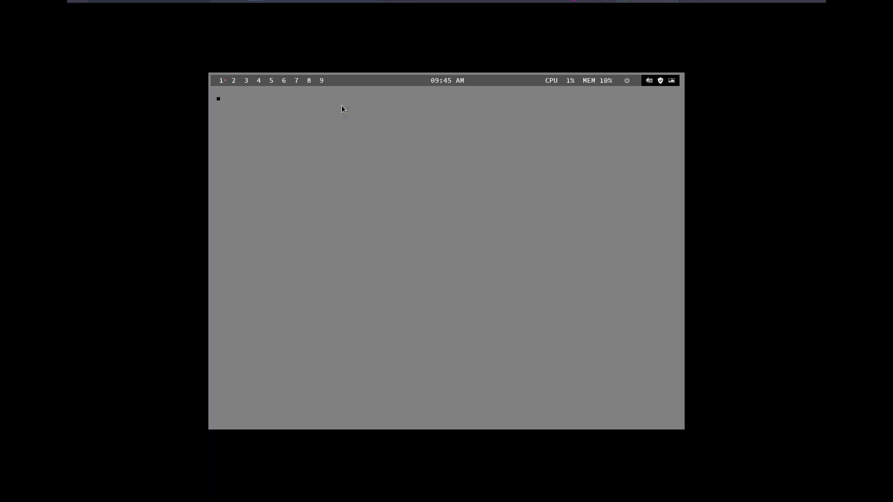
- Relaunch lxappearance, choose the Bibata-Modern-Ice cursor and the ArcoLinux Candy Beauty icon theme, apply them and close it
key(super+d)
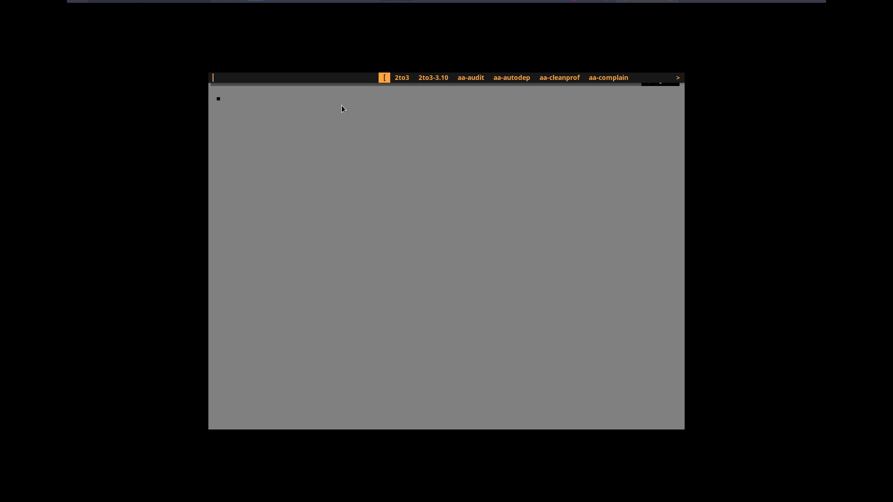
text(lx)
key(Return)
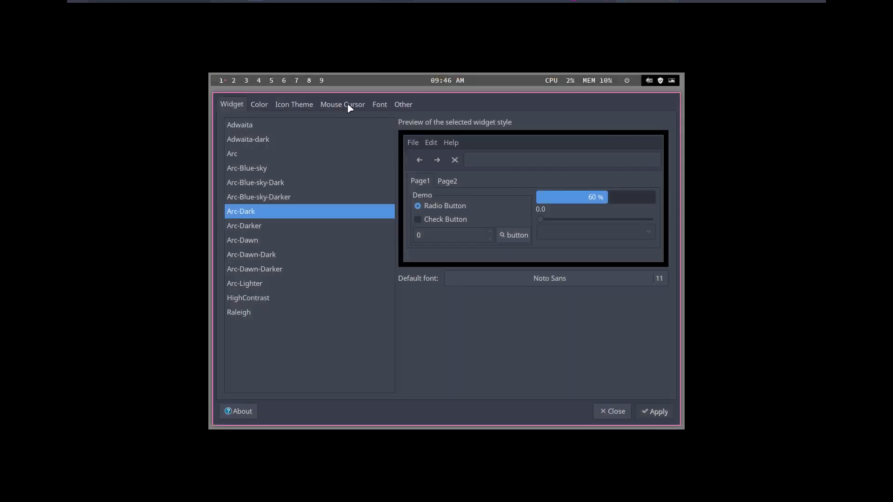
click(350, 106)
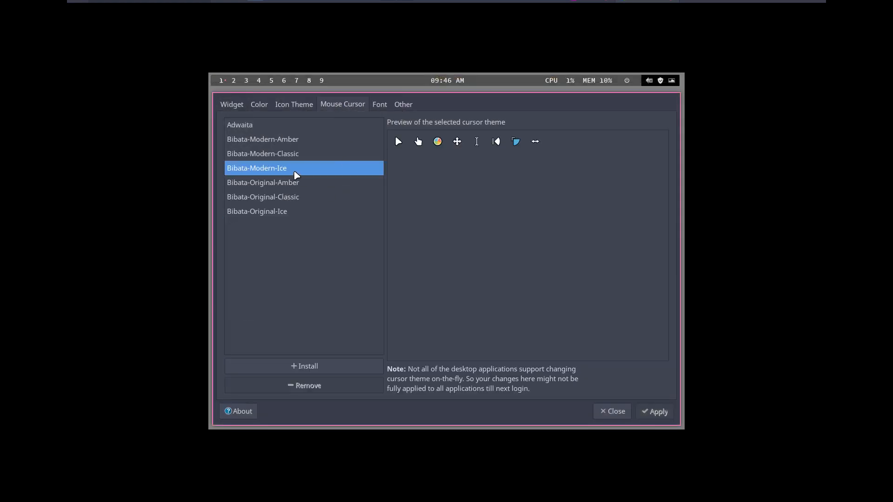
click(295, 108)
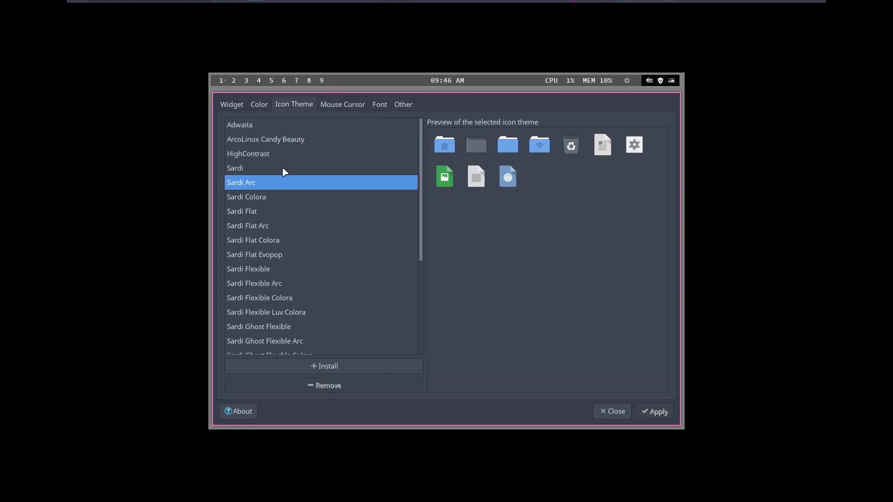
click(293, 142)
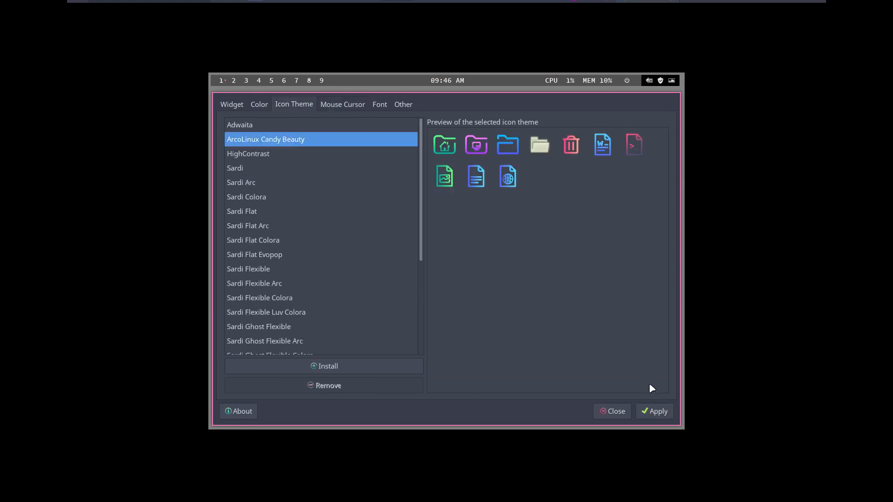
click(652, 412)
click(612, 412)
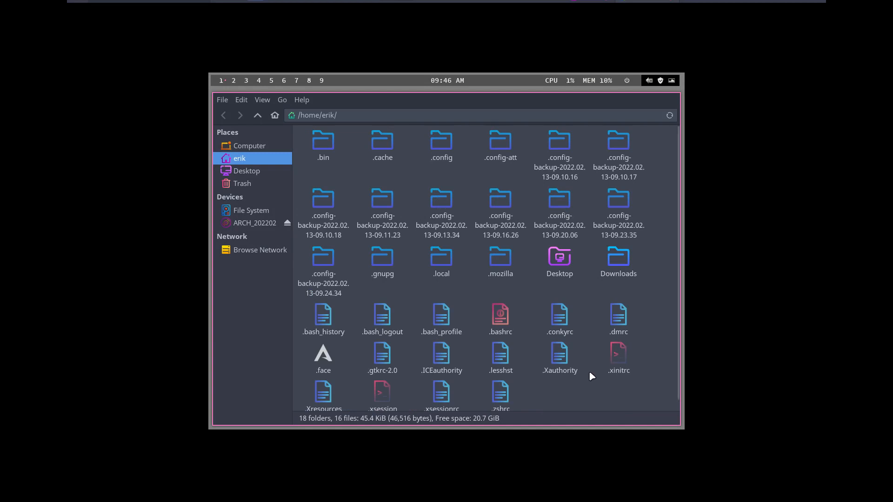
- Test the keyboard layout in a new terminal and list the available display resolutions with xrandr
key(super+Return)
text(azert)
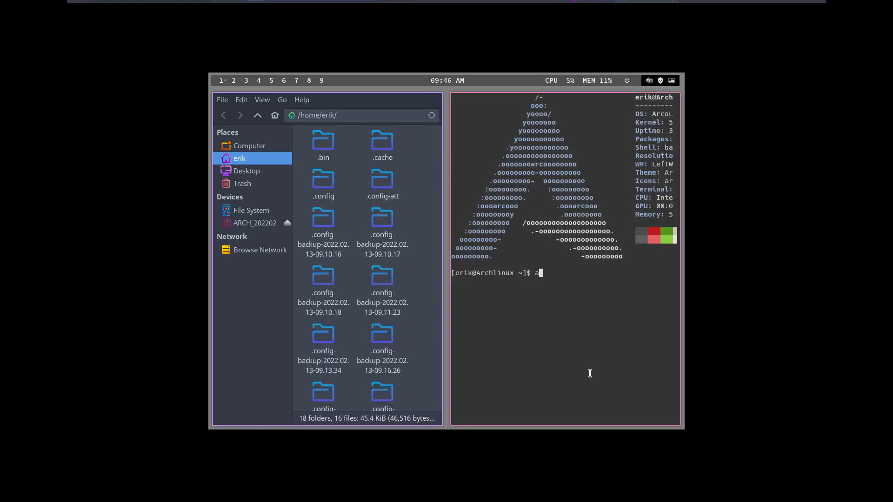
key(BackSpace)
key(BackSpace)
key(BackSpace)
key(BackSpace)
key(BackSpace)
text(xrandr)
key(Return)
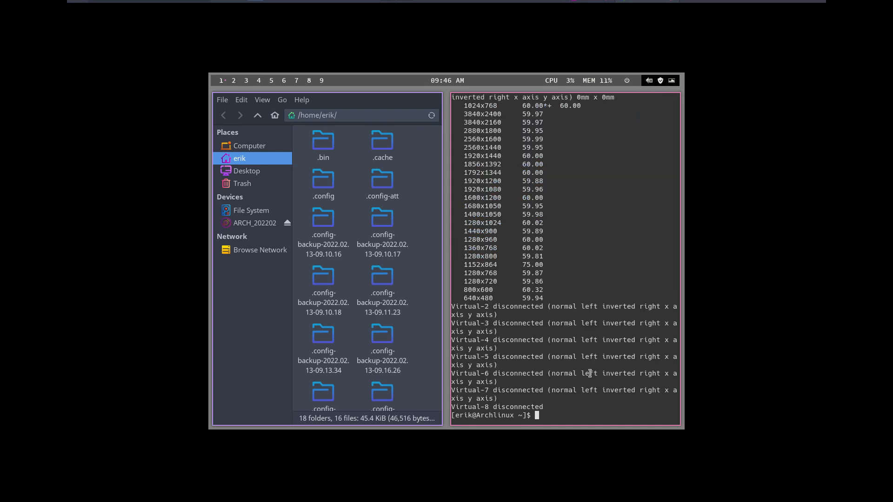
scroll(602, 322, up, 2)
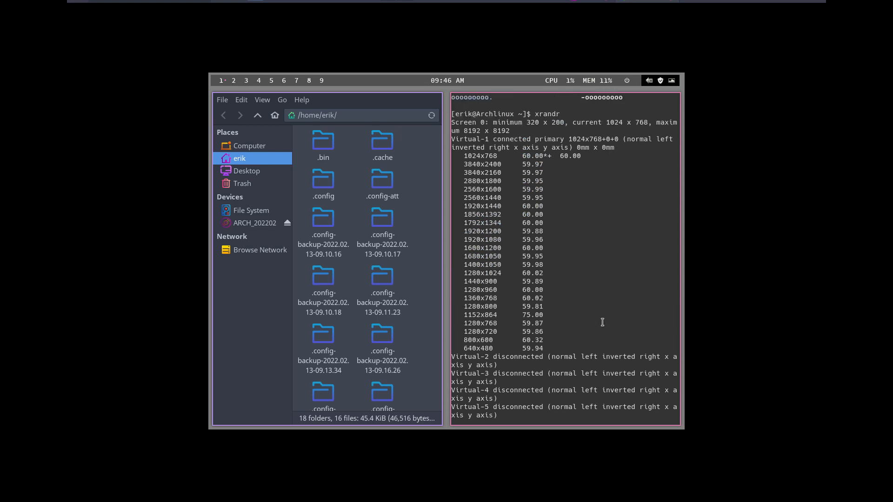
- Close the terminal and browse in the file manager to the ~/.config/leftwm/themes/candy folder
scroll(603, 323, up, 5)
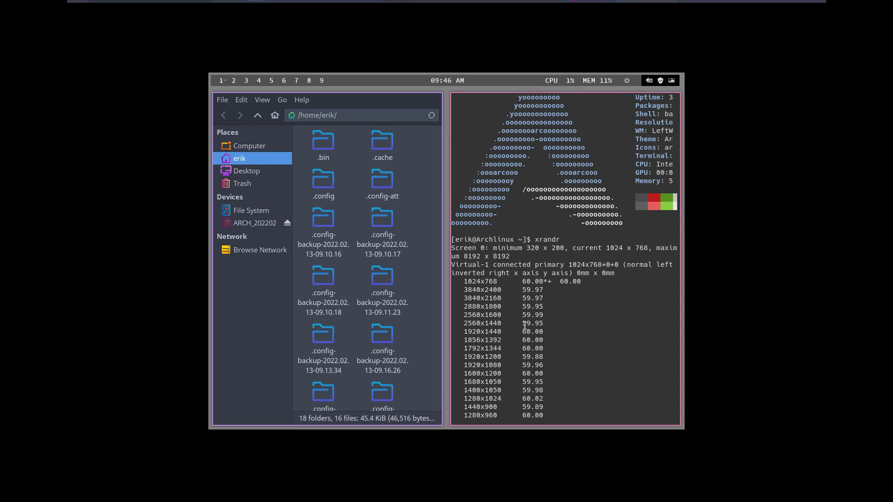
key(super+q)
double_click(443, 144)
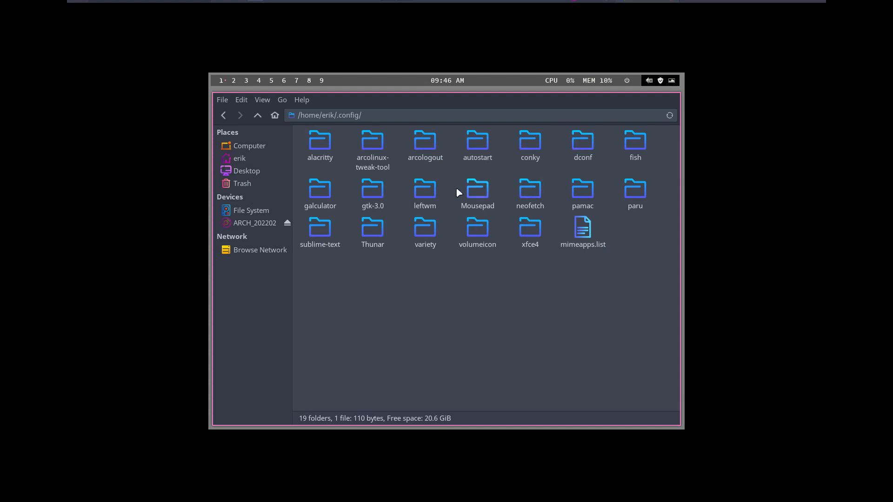
double_click(424, 189)
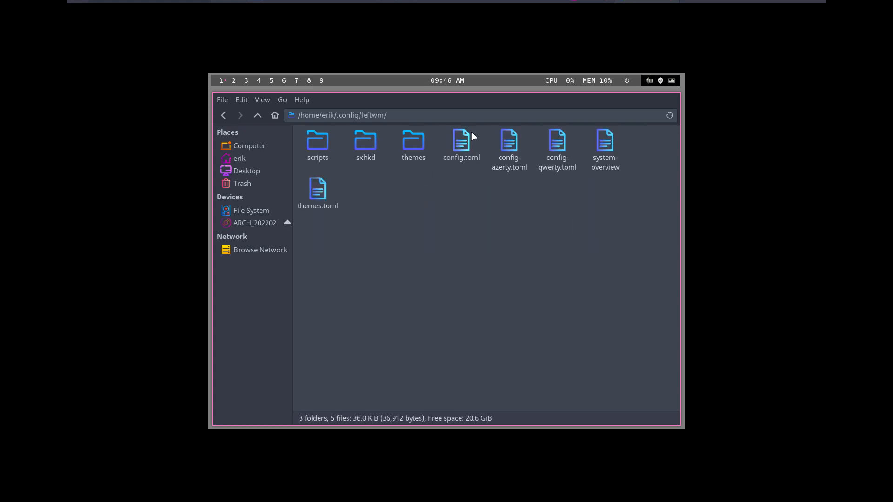
click(464, 145)
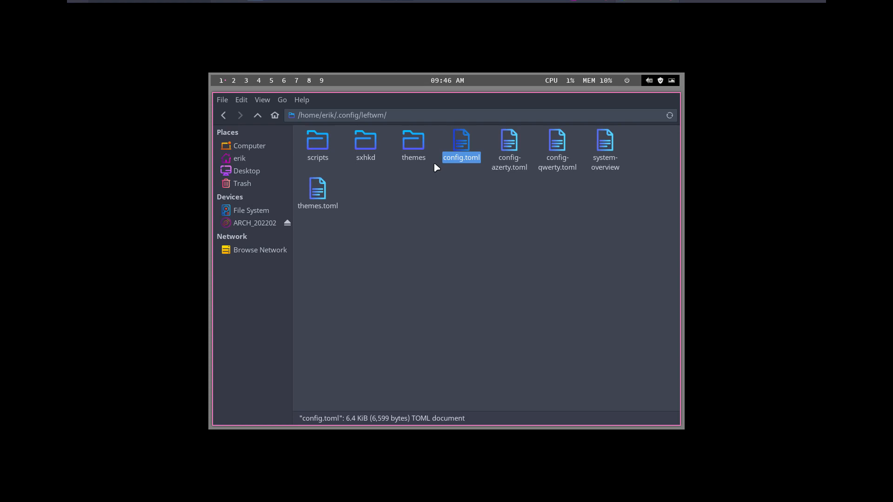
double_click(413, 145)
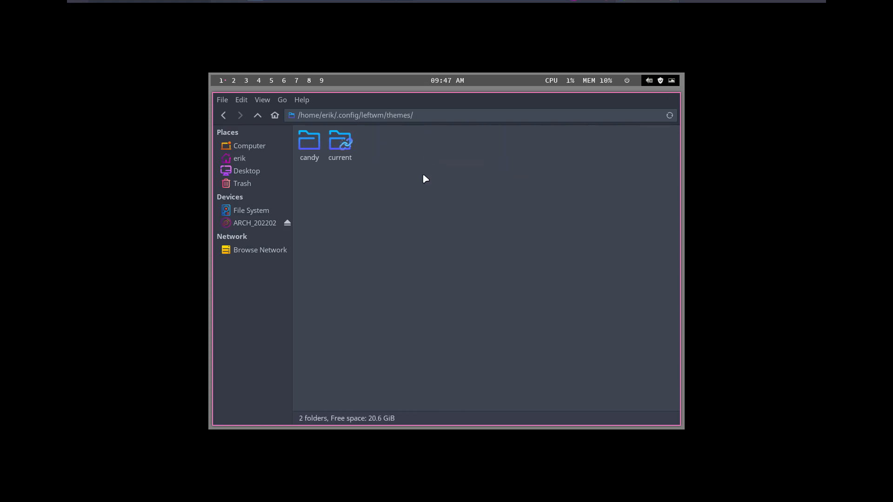
double_click(306, 146)
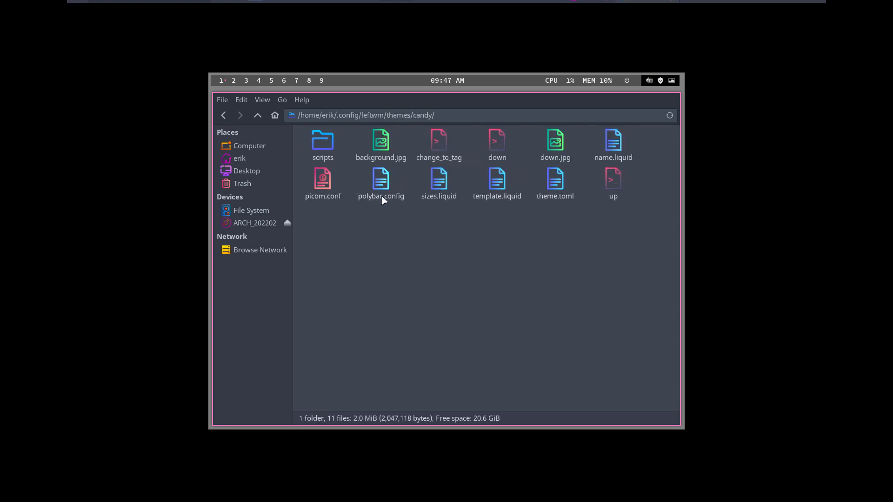
- Open the candy theme's up script and look through its startup commands in full screen
double_click(609, 181)
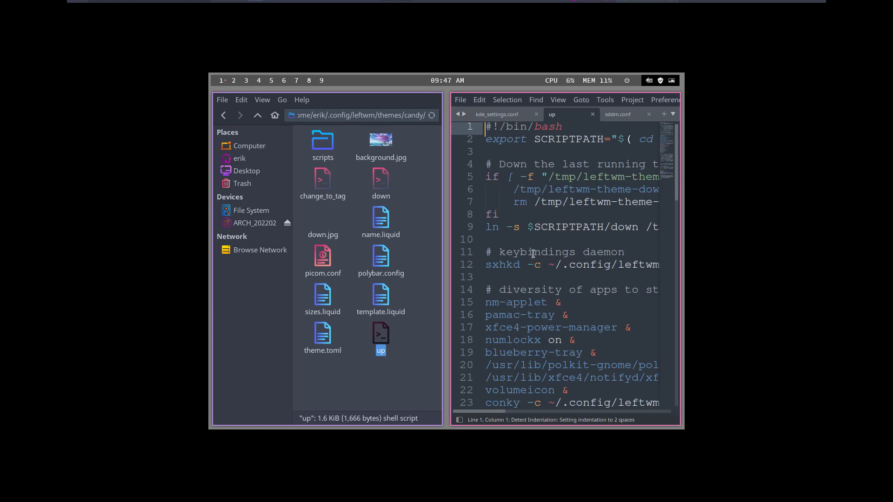
key(super+f)
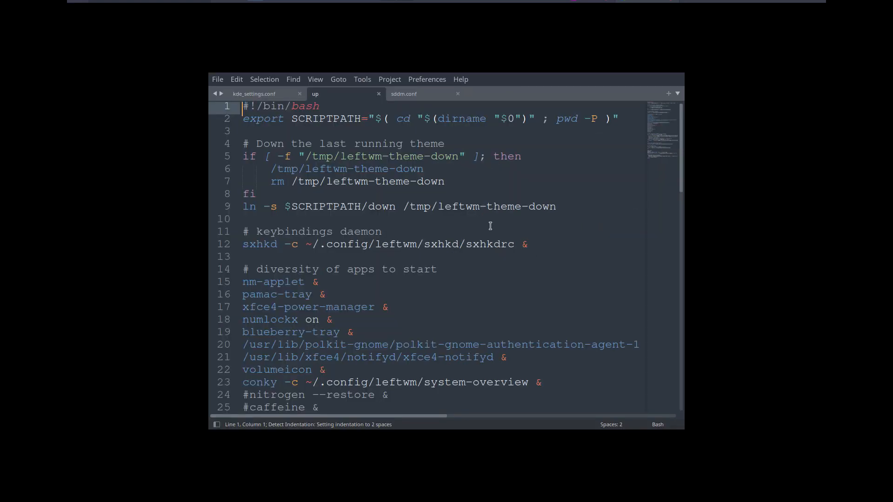
scroll(411, 250, down, 10)
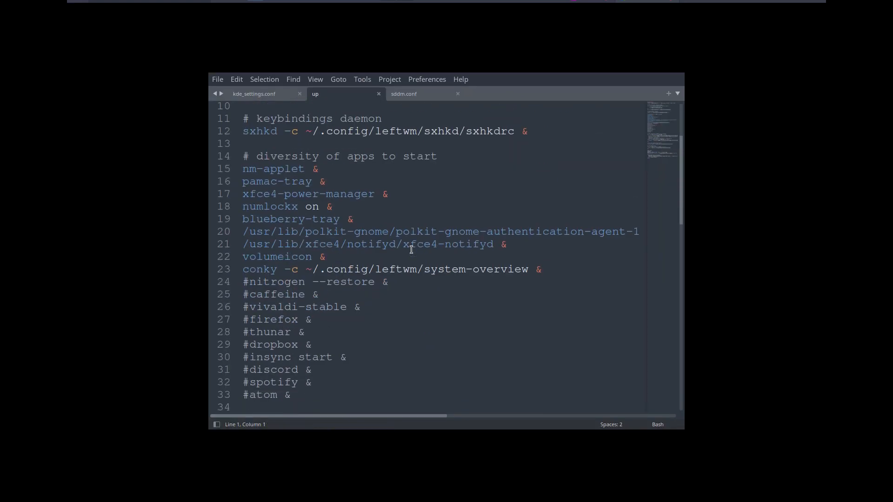
scroll(411, 250, down, 5)
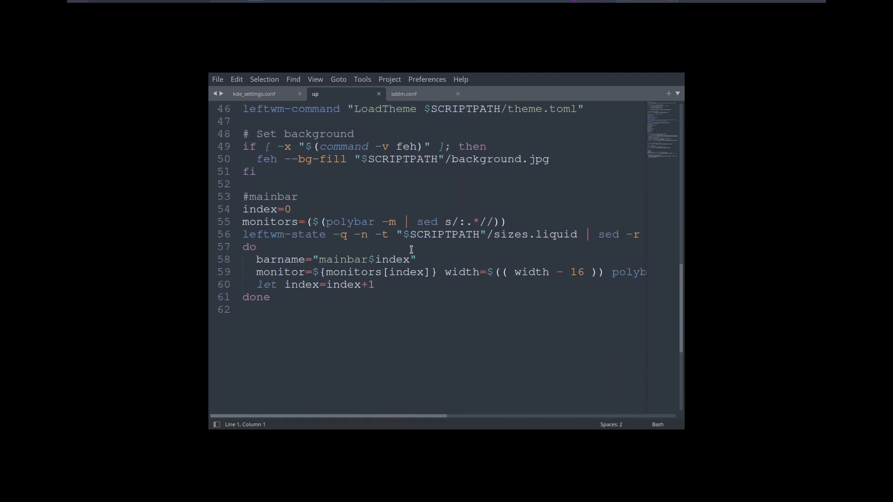
scroll(411, 249, up, 15)
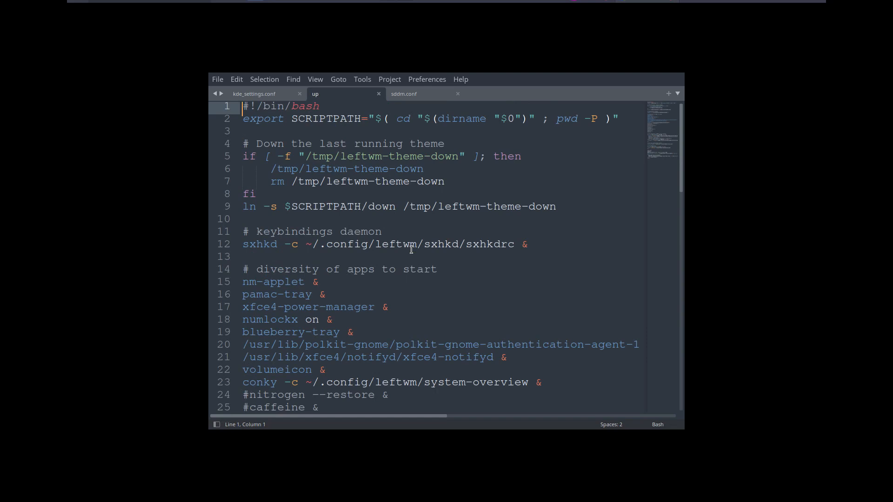
key(super+f)
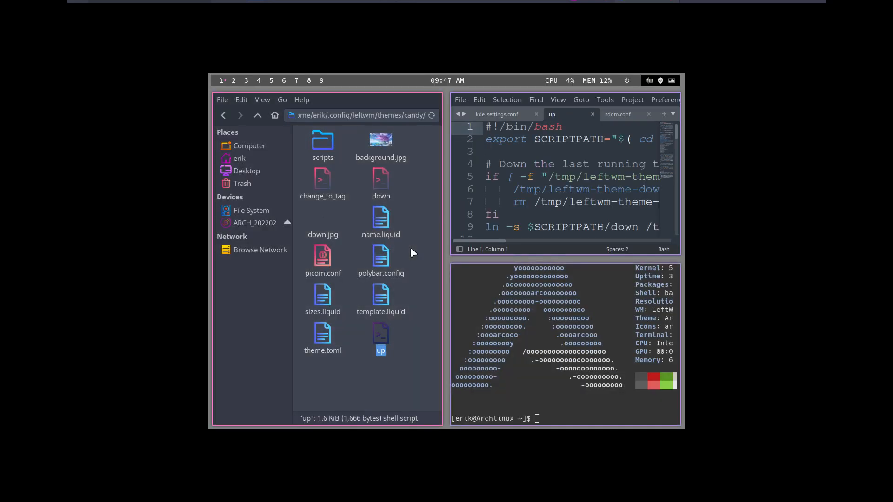
- Install autorandr with sudo pacman -S in a terminal, entering the sudo password and accepting the installation
text(sduo)
key(BackSpace)
key(BackSpace)
key(BackSpace)
key(BackSpace)
text(udo pacman -S )
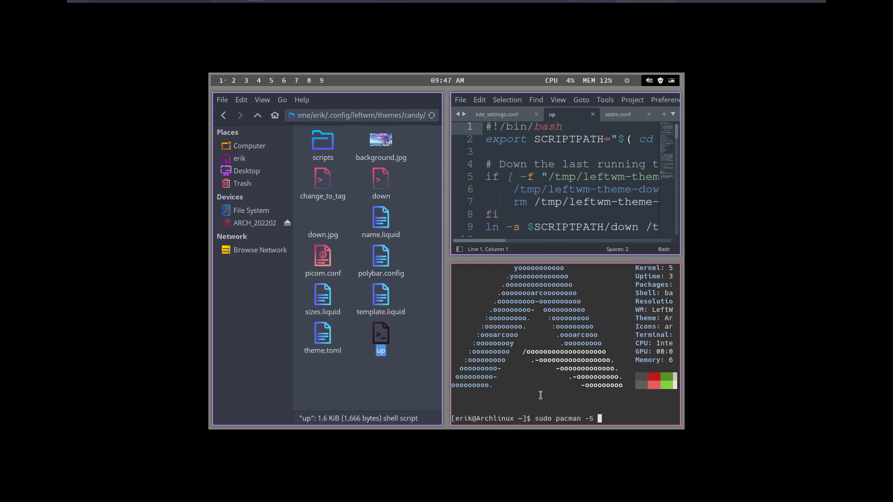
text(autorandr)
key(Return)
key(Return)
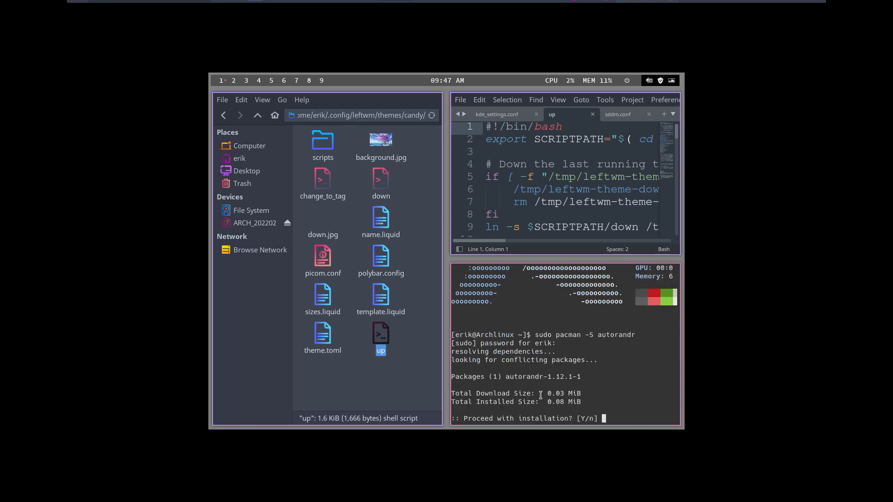
key(Return)
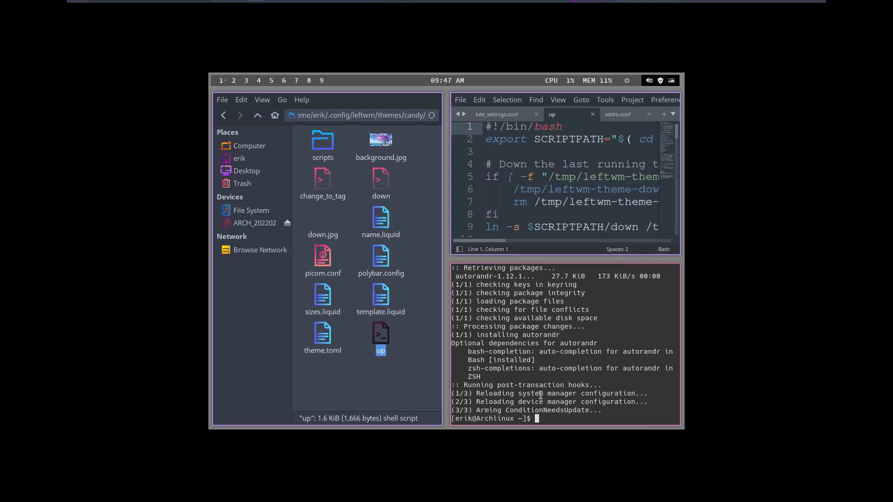
text(suo)
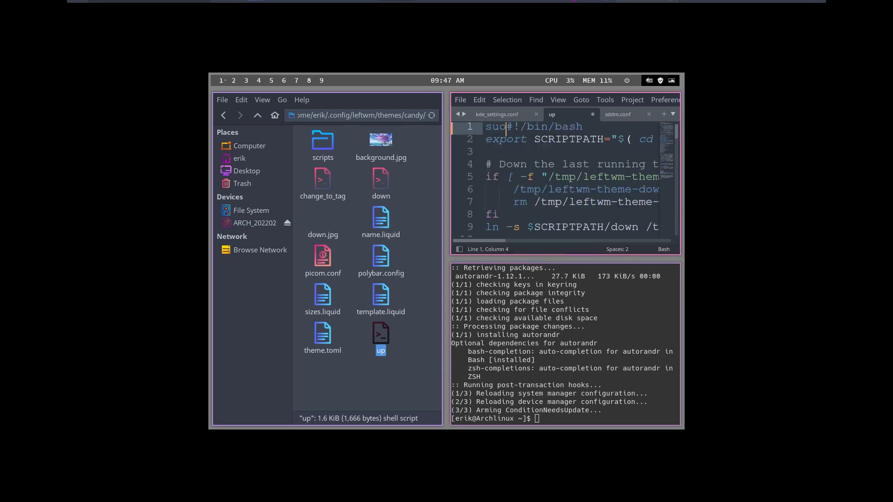
key(BackSpace)
key(BackSpace)
key(BackSpace)
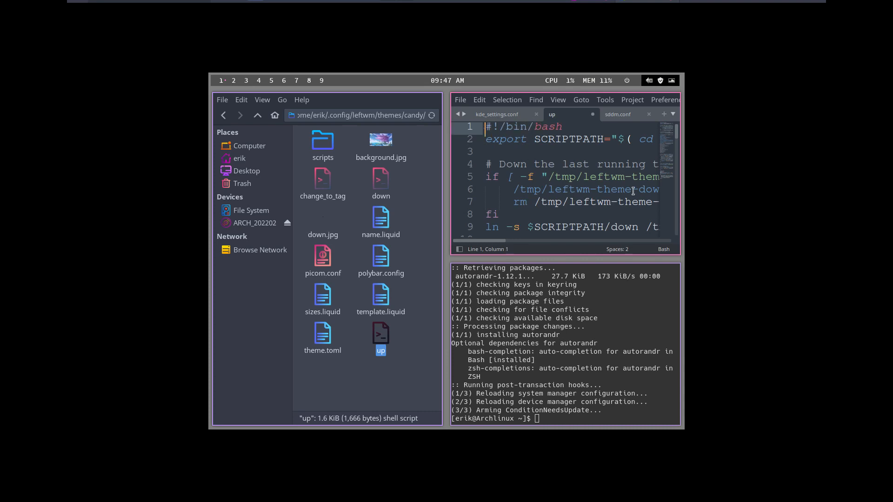
- Run autorandr horizontal in the terminal and select the command text for reuse
text(autorandr horizontal)
key(Return)
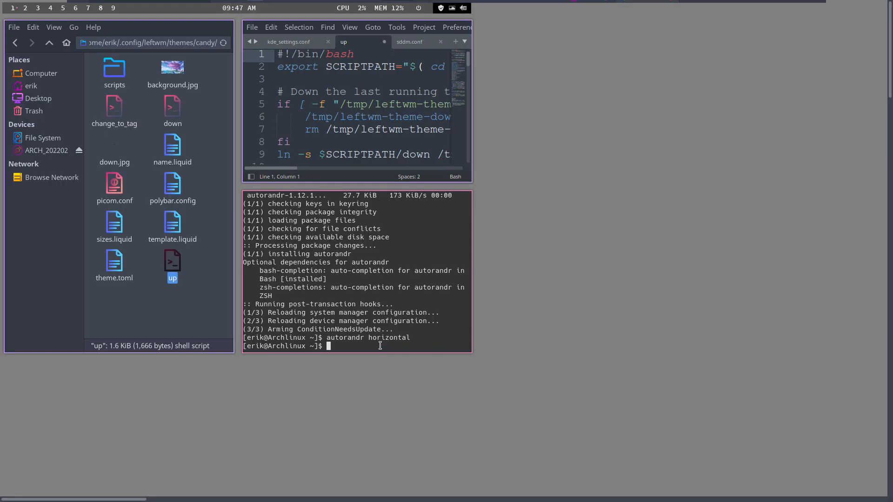
drag(327, 338, 410, 342)
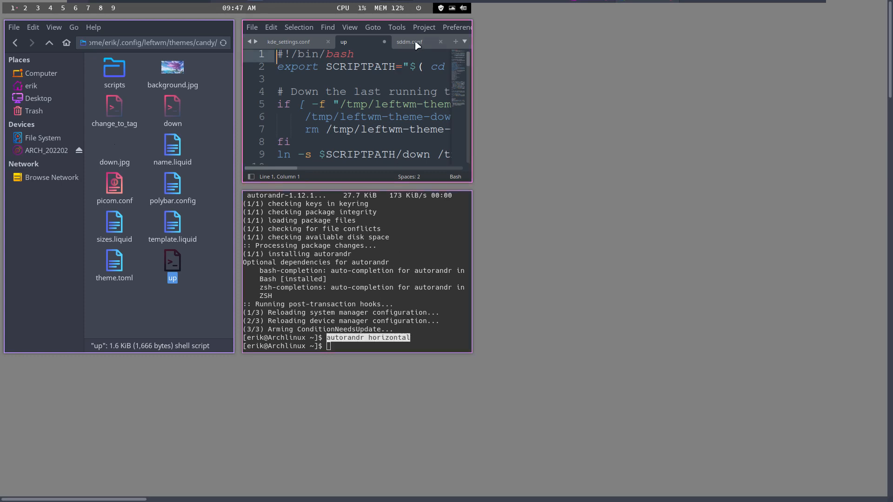
- Add an autorandr horizontal line above the "Down the last running theme" comment in the up script and save the file
key(super+f)
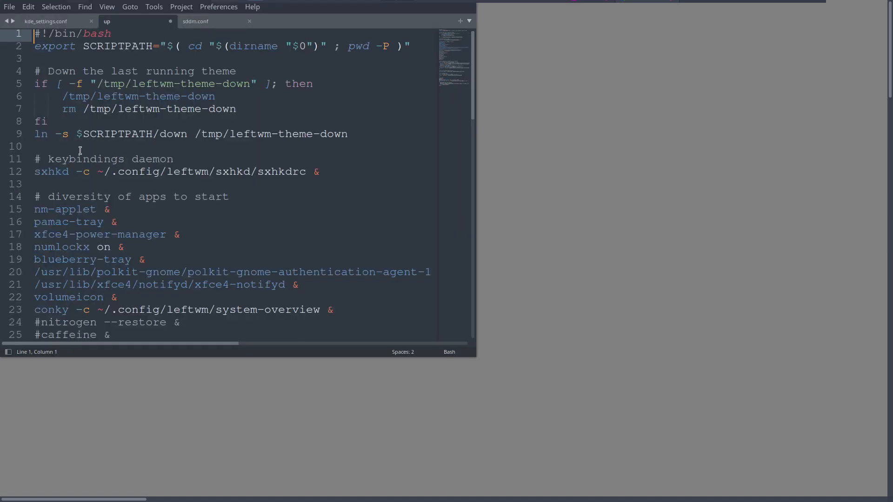
scroll(80, 151, down, 3)
scroll(80, 150, down, 10)
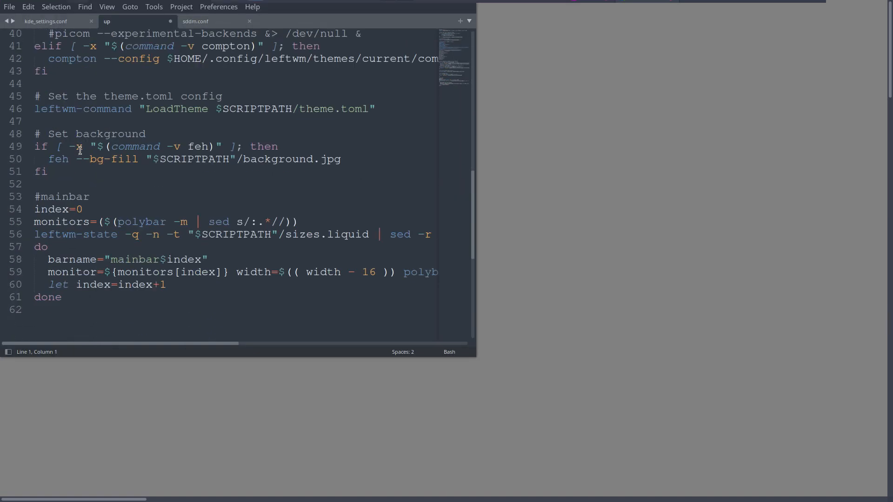
scroll(80, 150, up, 13)
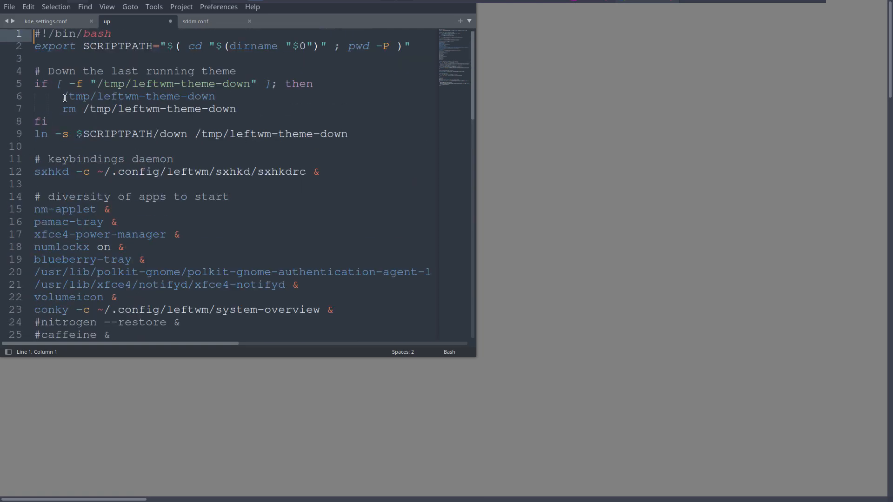
click(50, 59)
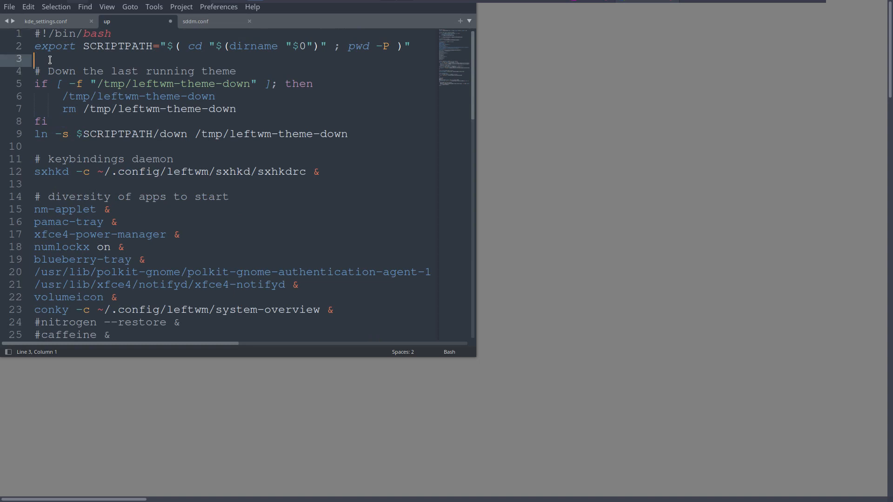
key(Return)
key(Return)
key(Up)
text(autorandr horizontal)
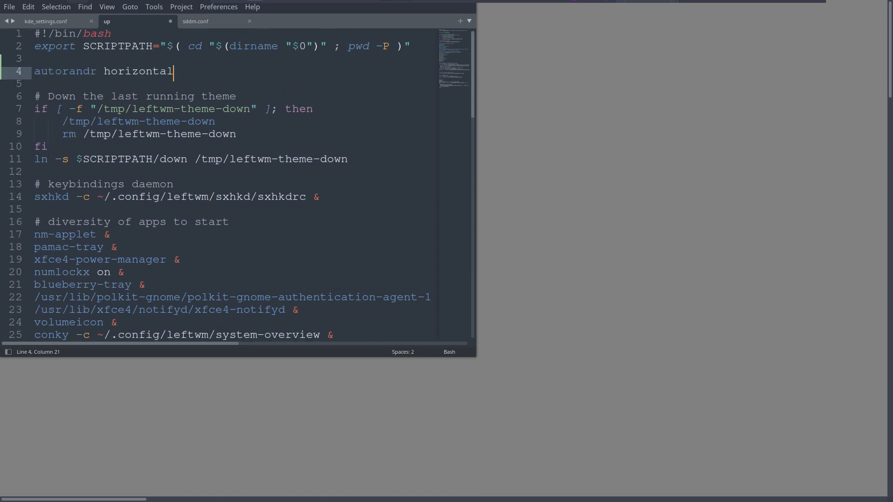
key(ctrl+s)
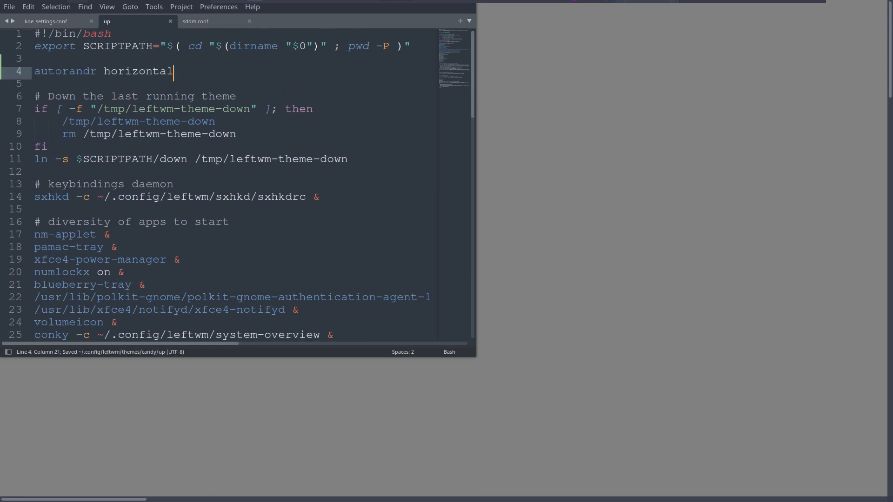
- Log out of the session and log back into LeftWM with the account password
key(super+x)
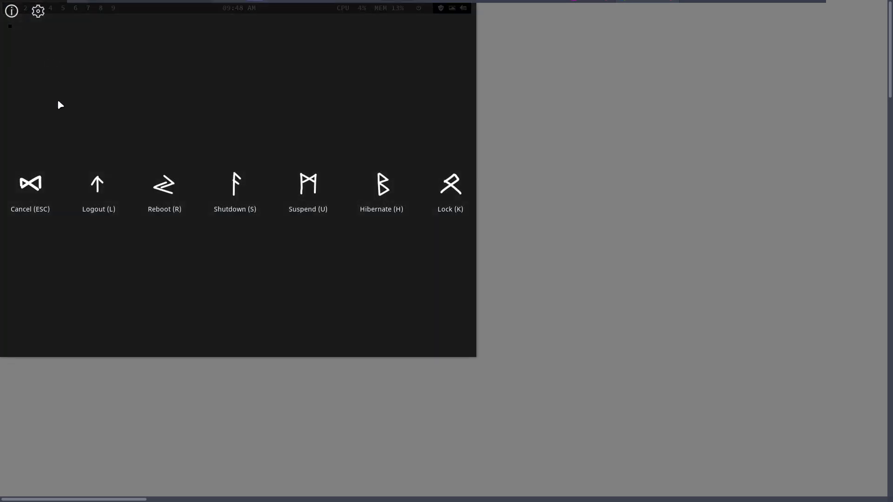
click(106, 182)
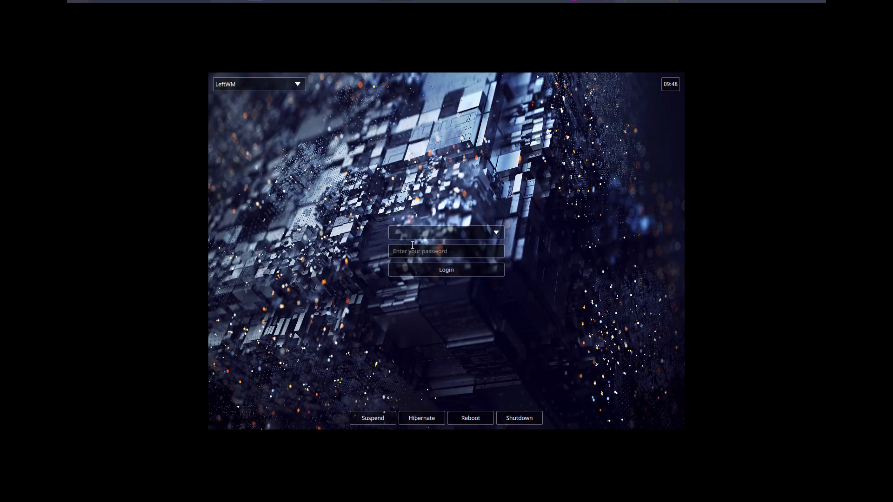
text(********)
key(Return)
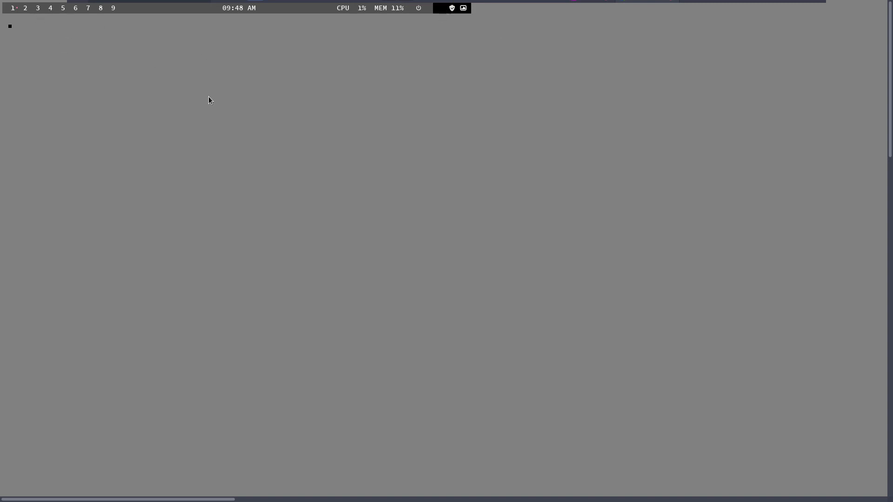
- Open a new terminal
key(super+Return)
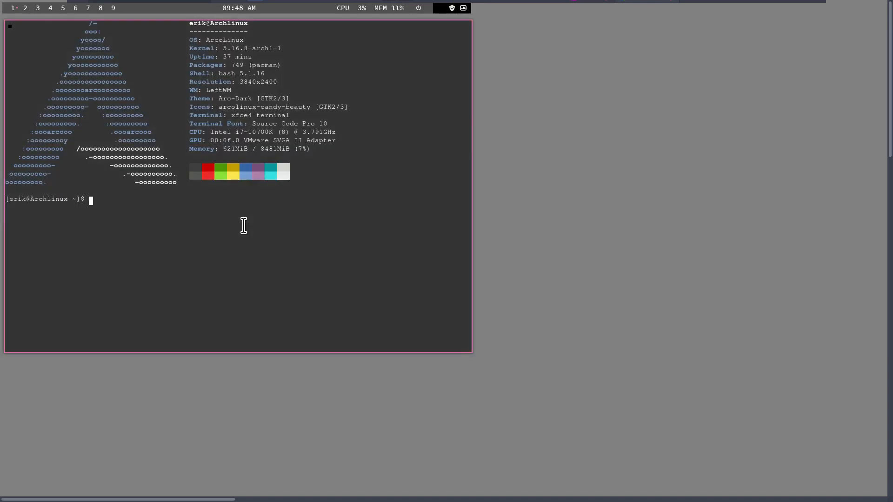
text(sudo pqc;qn)
key(BackSpace)
key(BackSpace)
key(BackSpace)
key(BackSpace)
key(BackSpace)
key(BackSpace)
key(BackSpace)
key(BackSpace)
key(BackSpace)
key(BackSpace)
key(BackSpace)
key(BackSpace)
text(sudo nqno)
key(BackSpace)
key(BackSpace)
key(BackSpace)
key(BackSpace)
text(an)
key(BackSpace)
key(BackSpace)
key(BackSpace)
key(BackSpace)
key(BackSpace)
key(BackSpace)
key(BackSpace)
key(BackSpace)
- Switch the keyboard layout to Belgian with setxkbmap be
text(setxkbmap be)
key(Return)
- Look up the files in /etc/X11/xorg.conf.d/ while entering a sudo nano command, and cancel the command
text(sudo nano /)
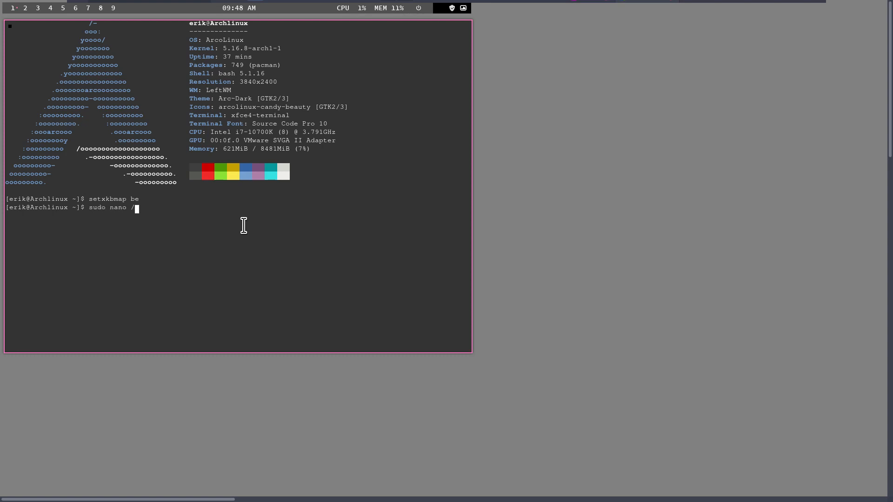
text(etc/X11/x)
key(Tab)
key(Tab)
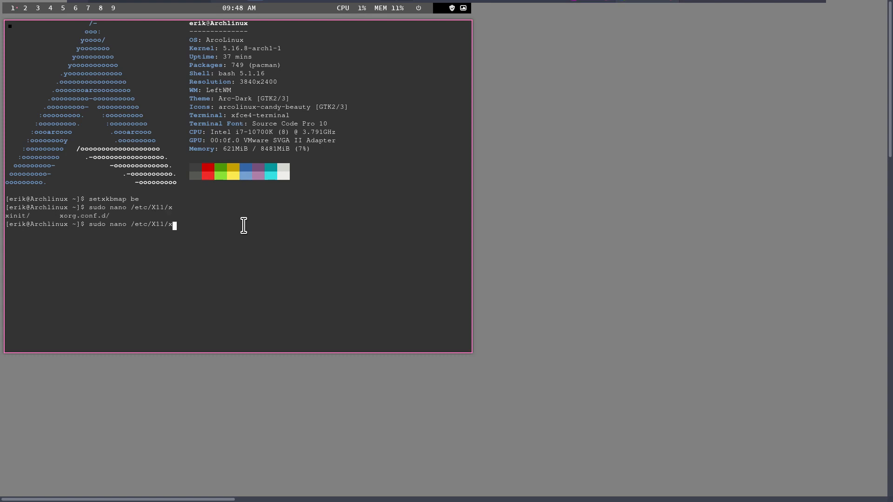
text(o)
key(Tab)
key(Tab)
key(Tab)
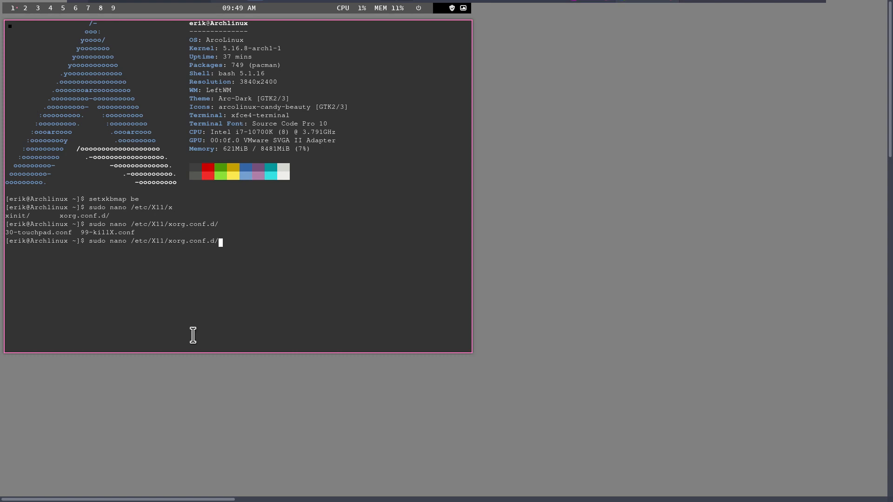
key(ctrl+c)
- Install feh and nitrogen with sudo pacman -S, entering the sudo password and accepting the installation, and reload LeftWM
text(sudo pacman -S fj)
key(BackSpace)
text(h)
key(BackSpace)
text(eh nitroge)
text(n)
key(Return)
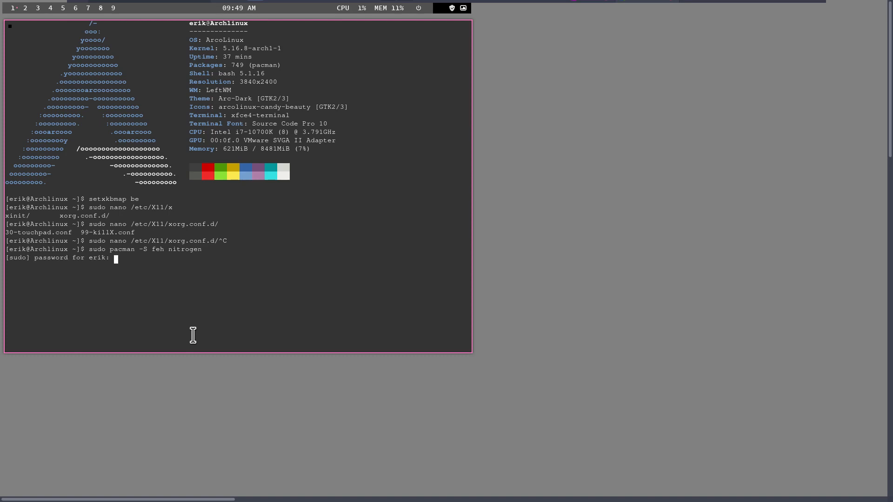
key(Return)
key(Return)
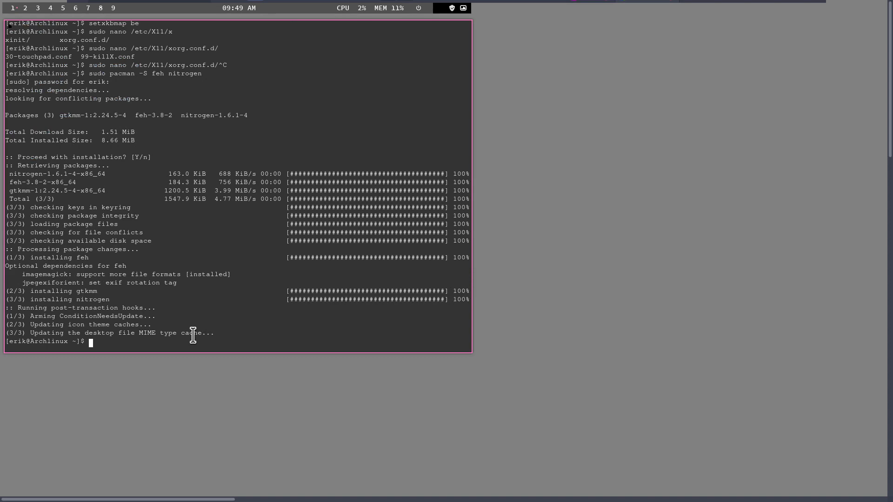
key(super+shift+r)
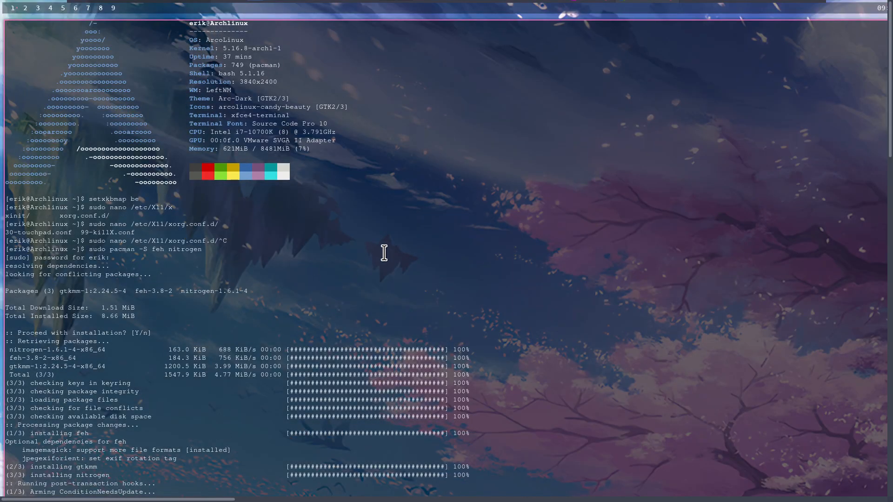
- Close the terminal, restart the machine, and log back in to the LeftWM session with the account password
key(super+q)
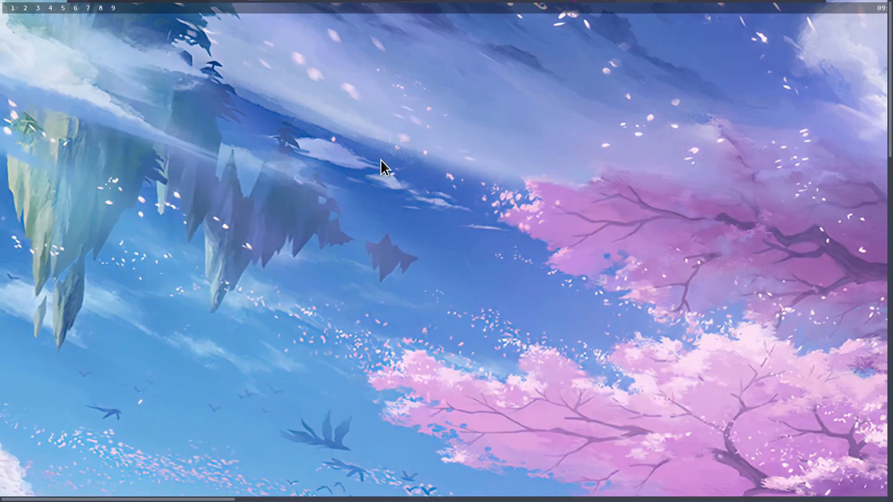
key(super+x)
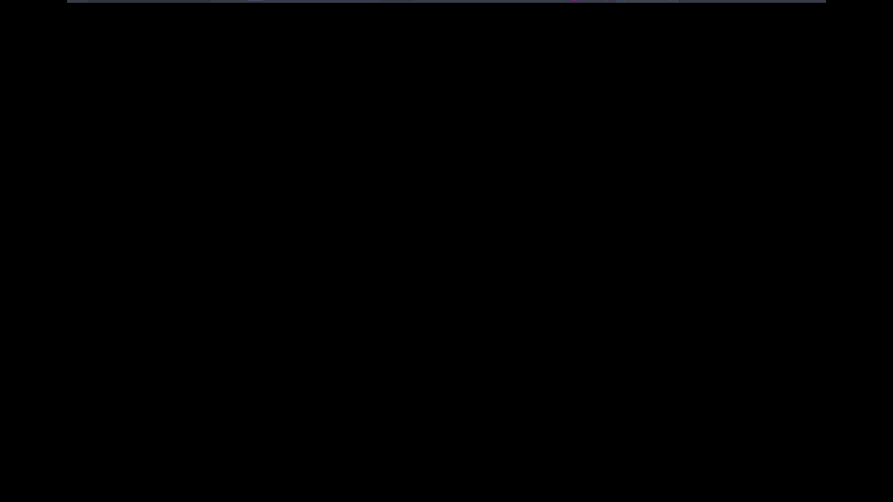
key(Return)
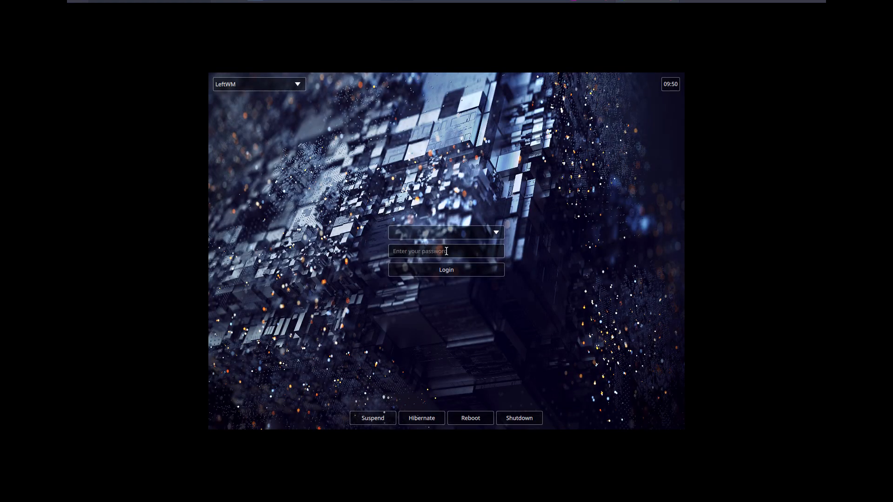
text(****)
key(Return)
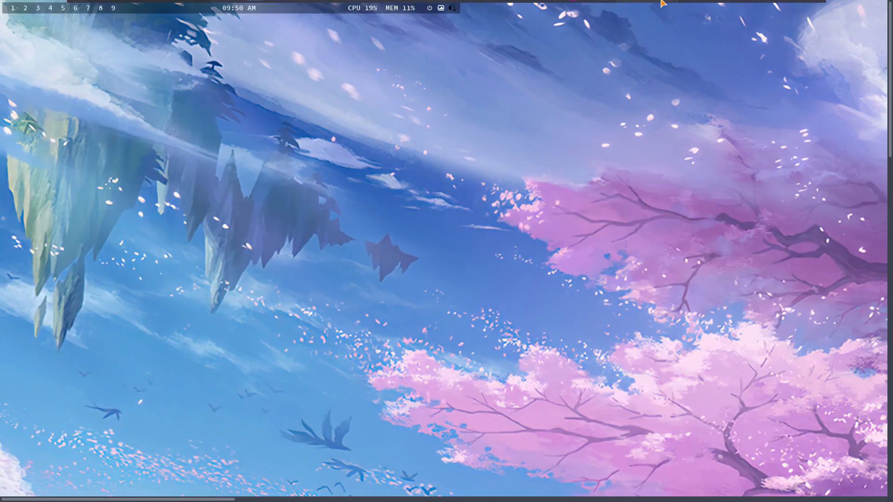
- Open three terminals in the new LeftWM session
mouse_move(486, 6)
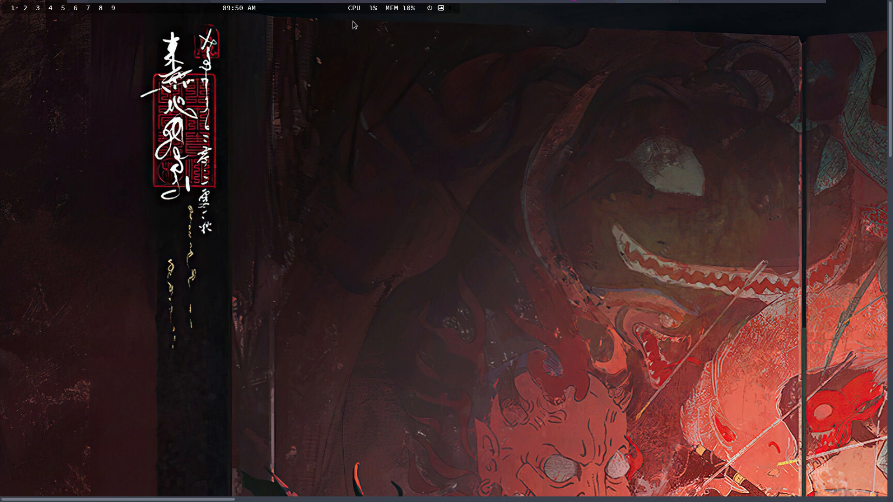
key(super+Return)
key(super+Return)
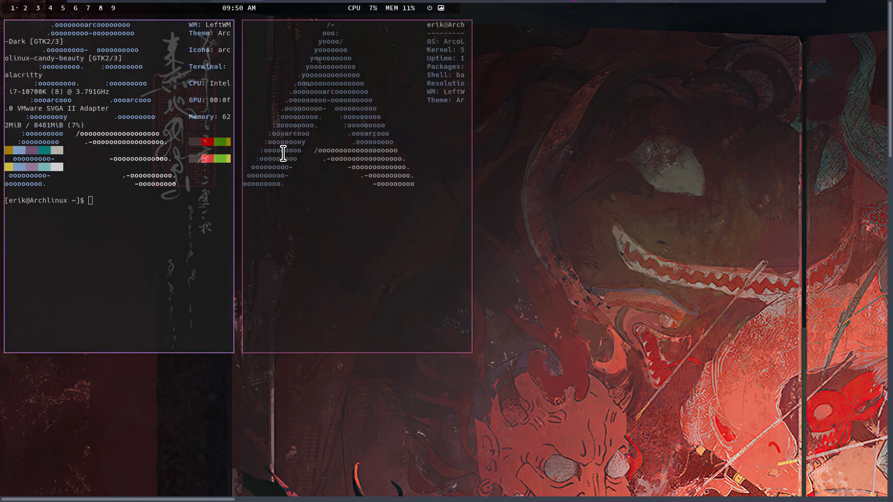
key(super+Return)
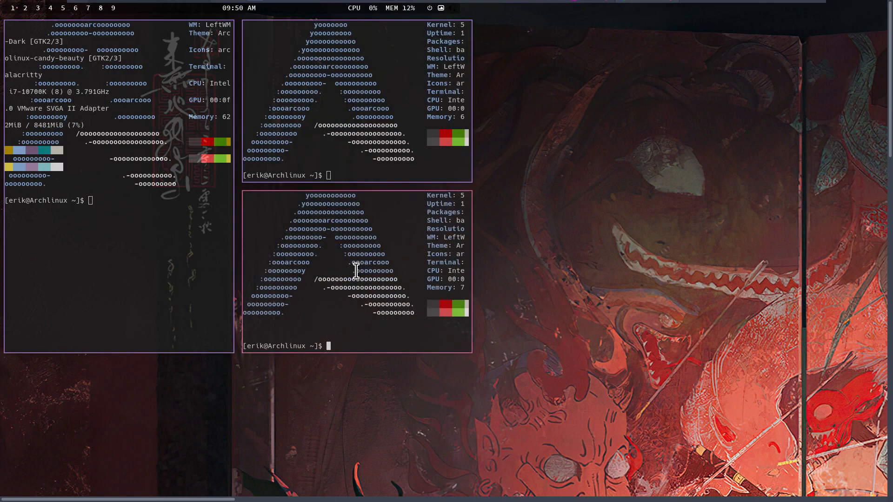
- Switch the keyboard layout to Belgian with setxkbmap be
text(a)
key(BackSpace)
text(sudo pacman)
key(BackSpace)
key(BackSpace)
key(BackSpace)
key(BackSpace)
key(BackSpace)
key(BackSpace)
key(BackSpace)
key(BackSpace)
key(BackSpace)
key(BackSpace)
key(BackSpace)
text(setxkbmap be)
key(Return)
- Install arandr with sudo pacman -S, entering the sudo password and accepting the installation
text(sudo )
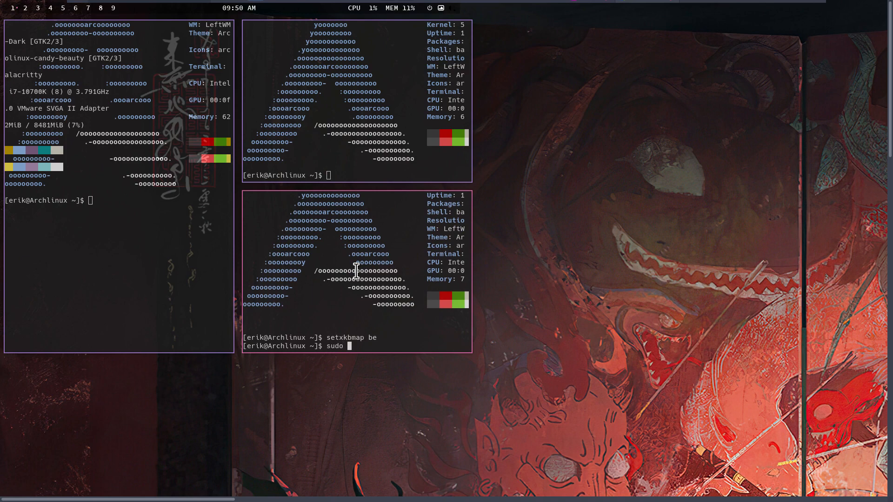
text(pacman -S arandr)
key(Return)
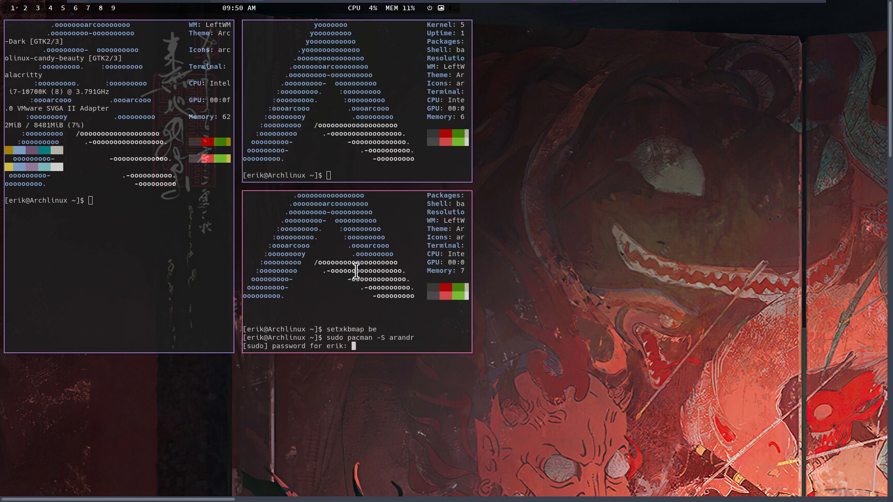
key(Return)
key(Return)
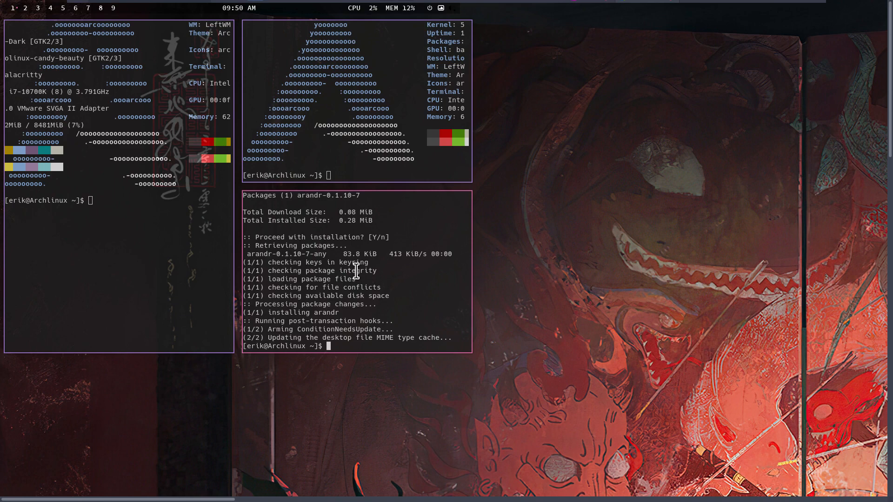
- Launch arandr from the terminal, and close it together with all the open terminals
text(arandr)
key(Return)
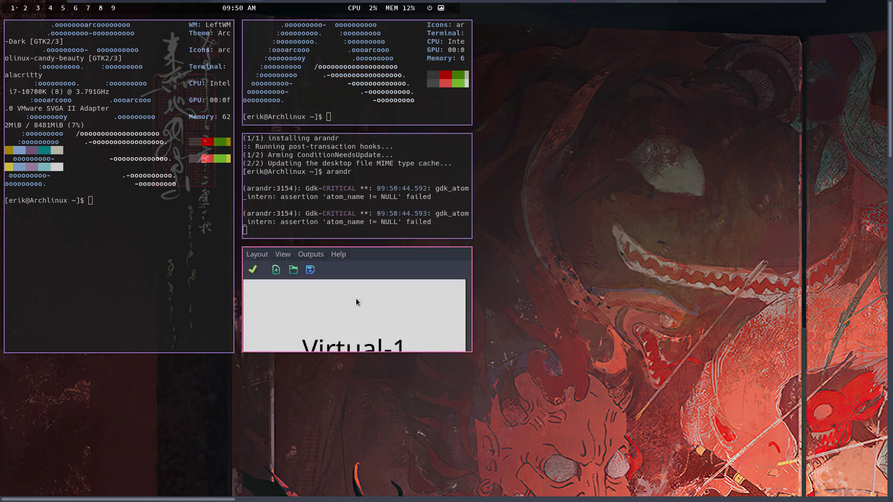
key(super+q)
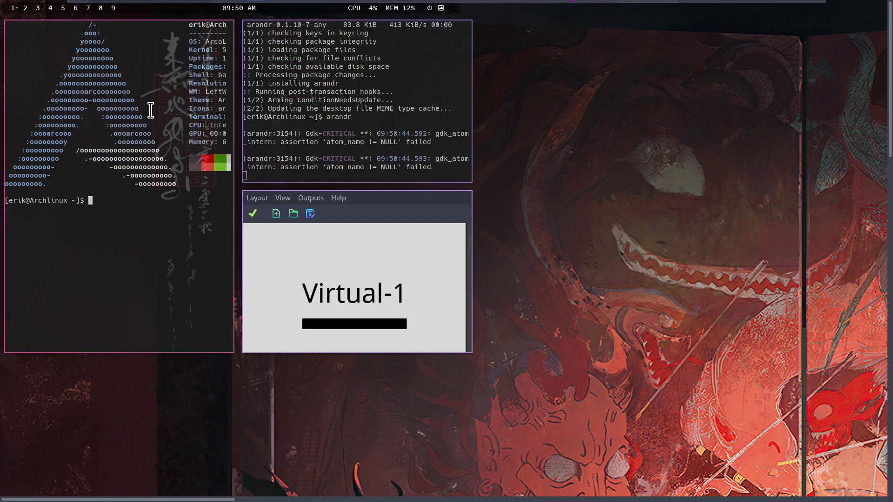
key(super+q)
key(super+q)
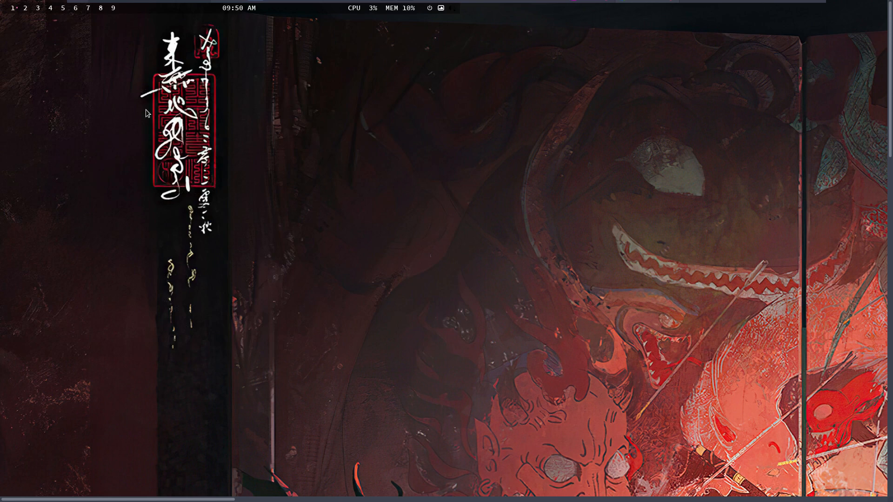
- Open a single new terminal and launch arandr from it
key(super+Return)
text(at)
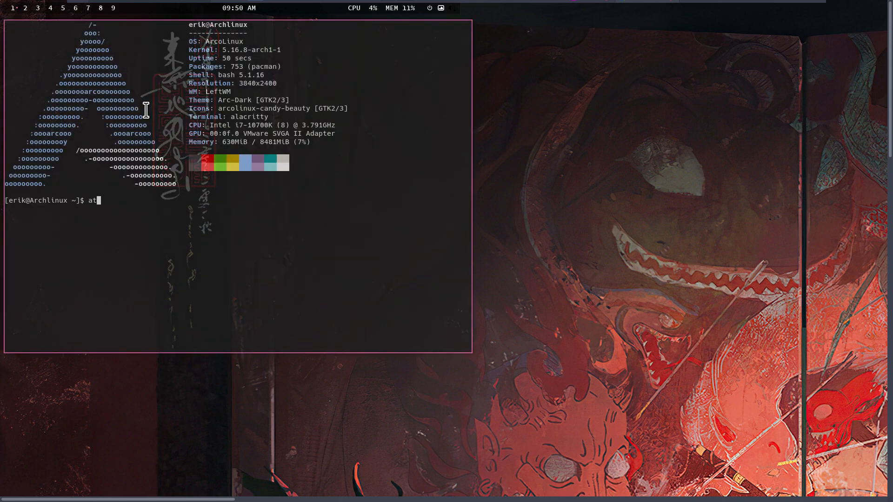
text(ab)
text(dr)
key(Return)
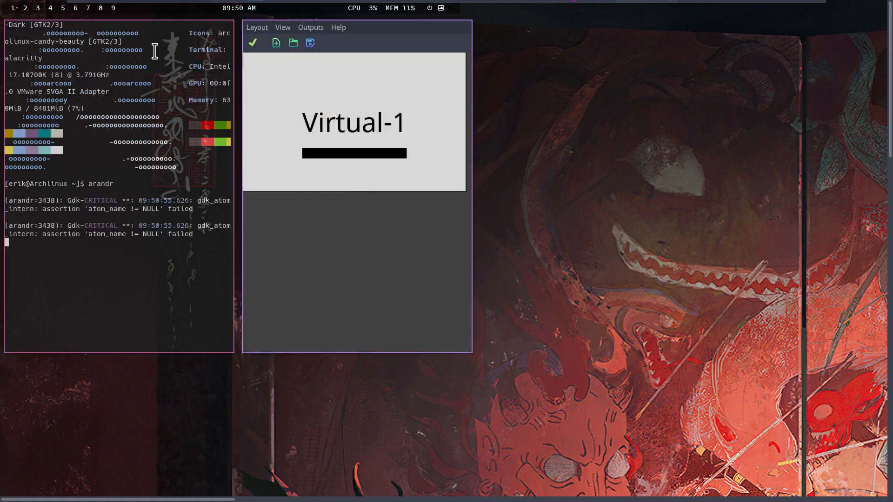
- Set the resolution of output Virtual-1 to 1920x1080 in arandr and apply the layout
click(263, 31)
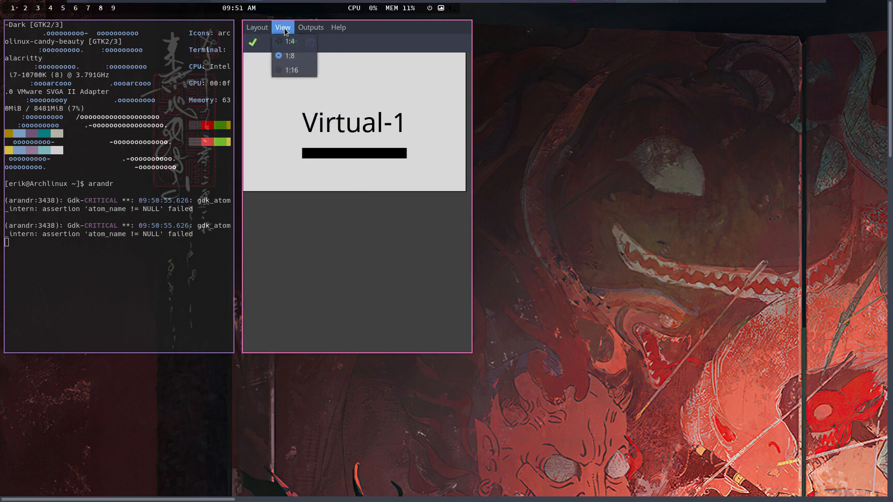
mouse_move(324, 46)
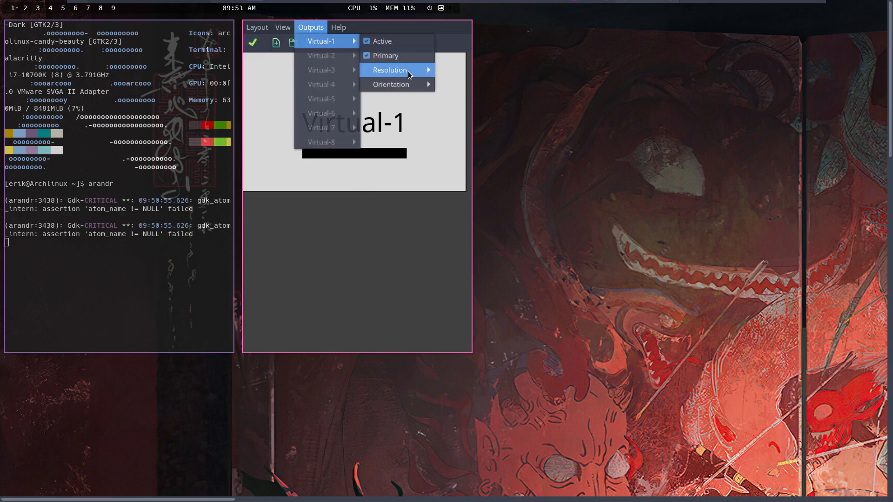
mouse_move(409, 70)
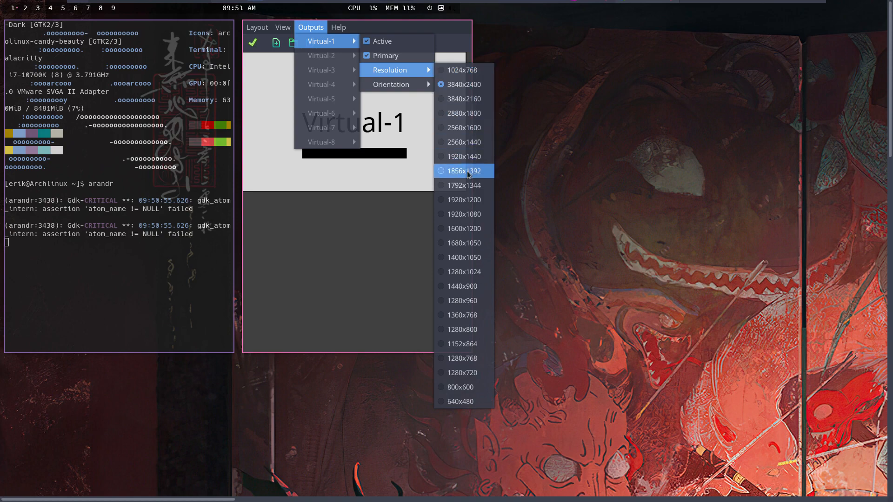
click(457, 215)
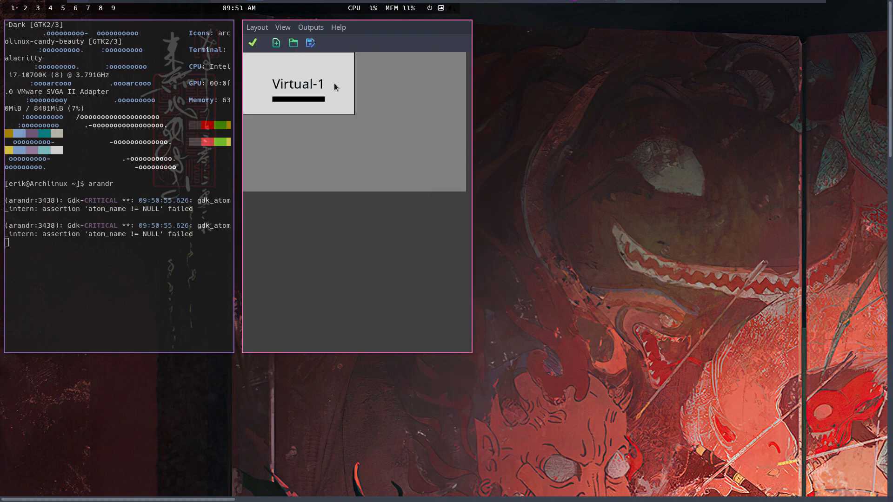
click(315, 29)
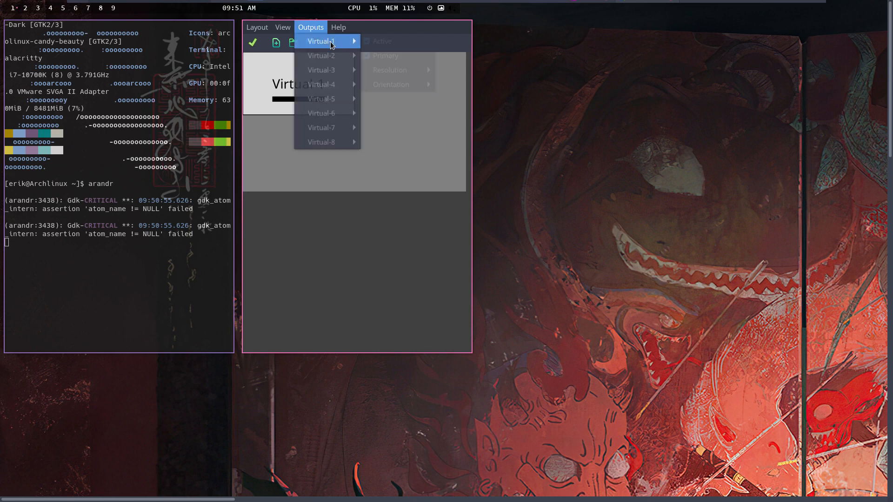
mouse_move(400, 70)
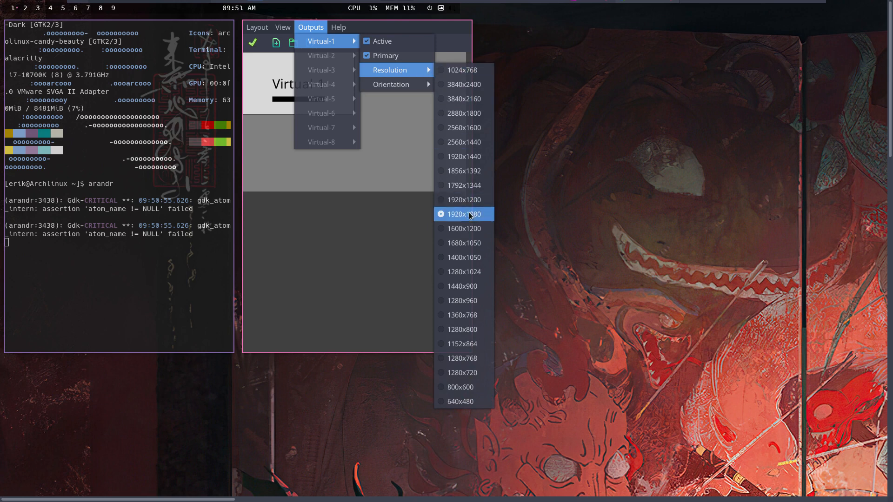
click(448, 27)
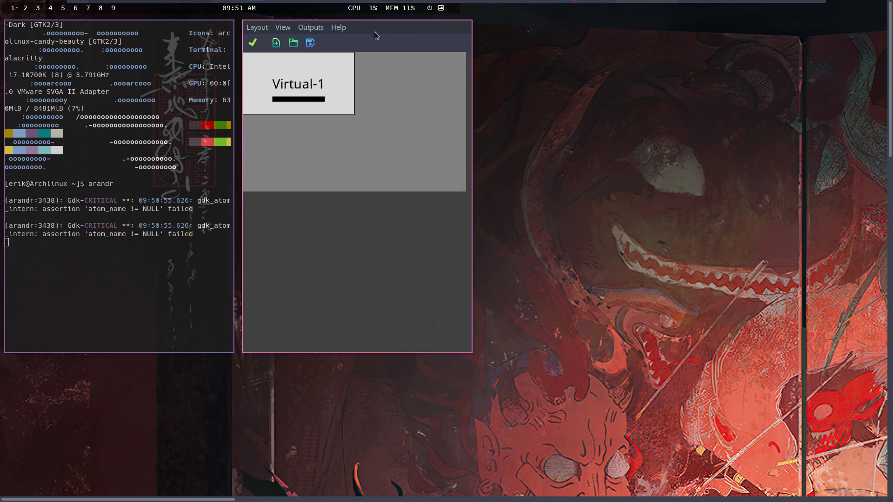
click(254, 43)
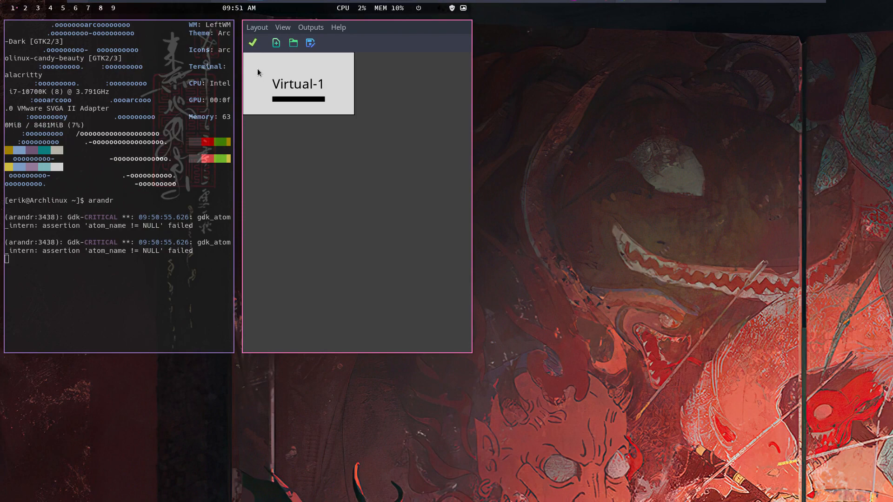
- Save the screen layout as screen.sh in the .screenlayout folder, and close arandr and the terminal
click(256, 28)
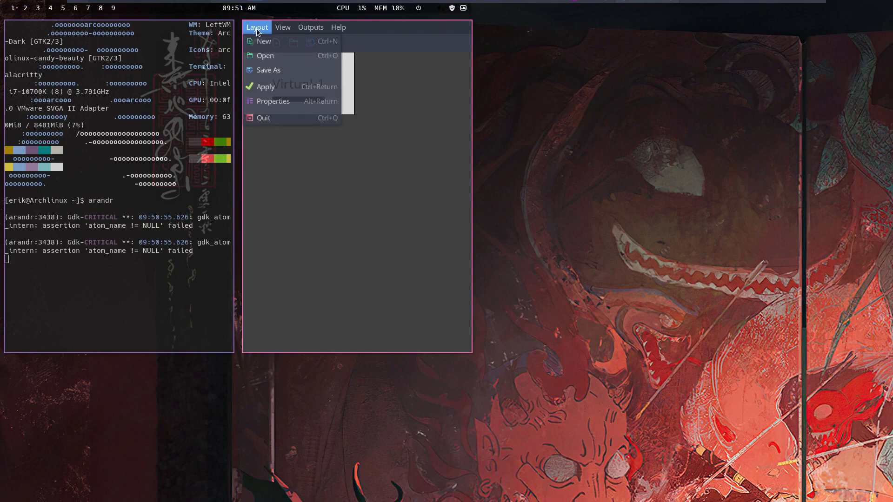
click(279, 69)
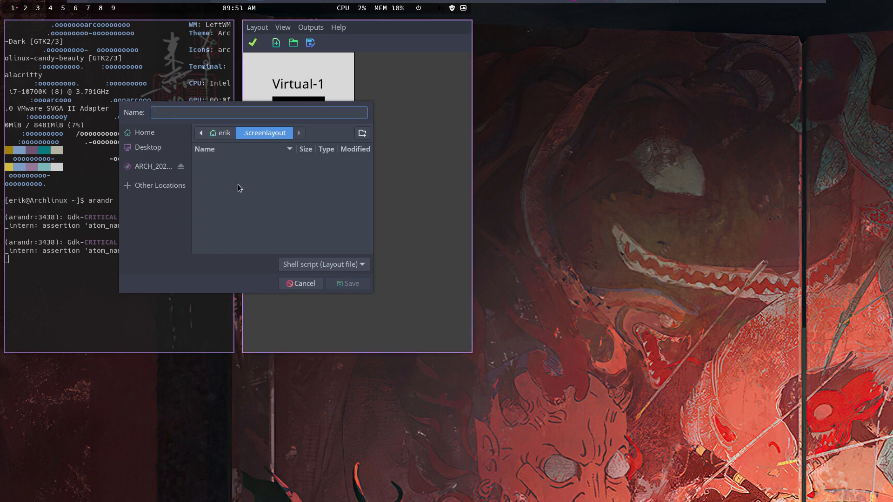
text(screen.sh)
click(350, 282)
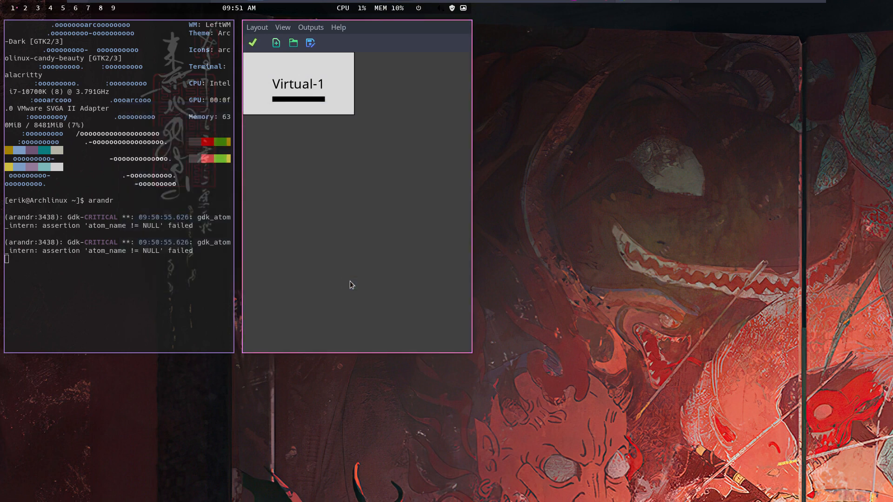
key(super+shift+q)
key(super+shift+q)
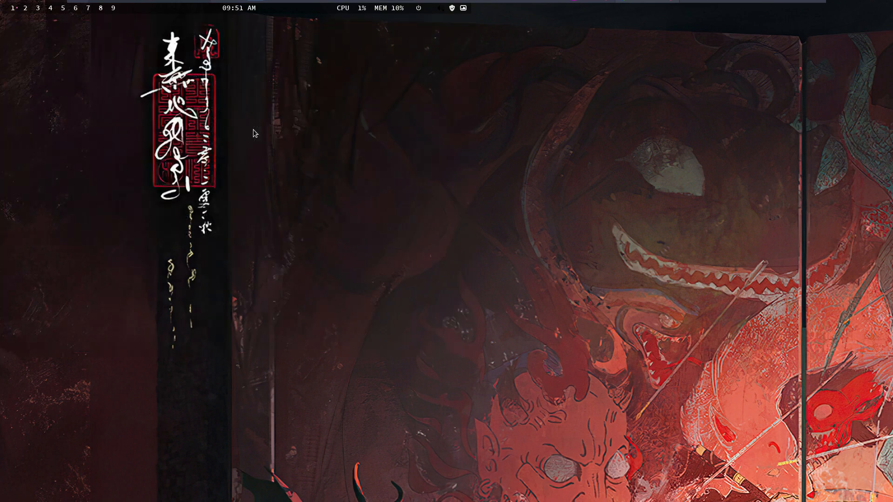
- Open screen.sh from the home folder's .screenlayout directory in the text editor and copy its xrandr line
key(super+shift+Return)
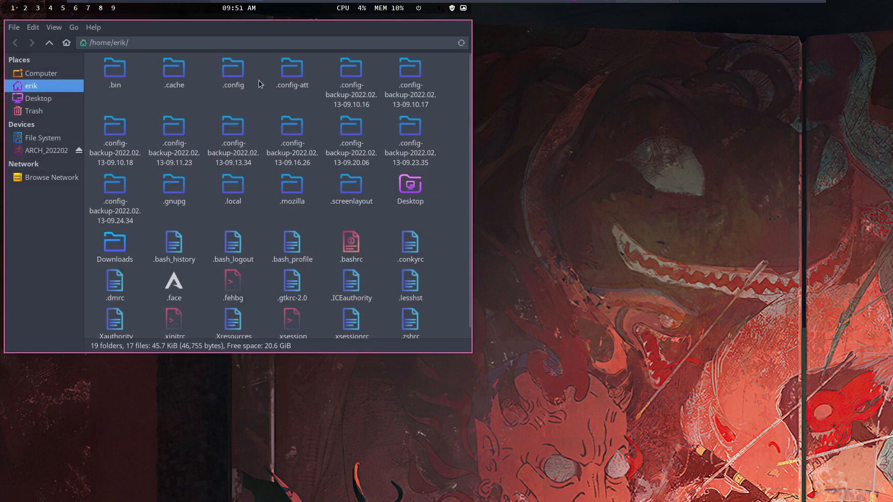
double_click(344, 186)
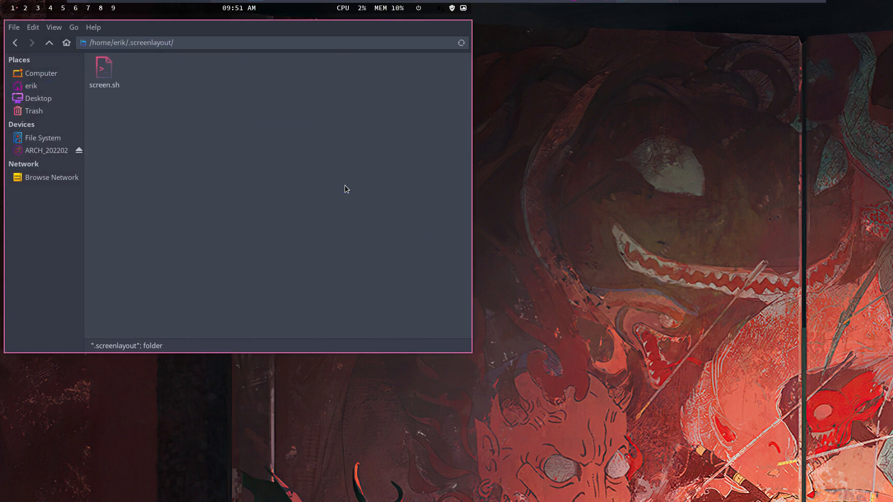
double_click(98, 67)
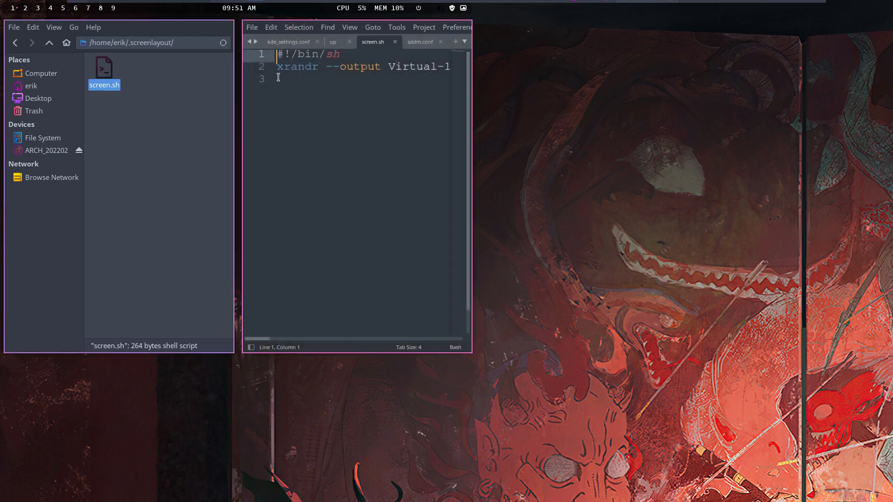
click(263, 69)
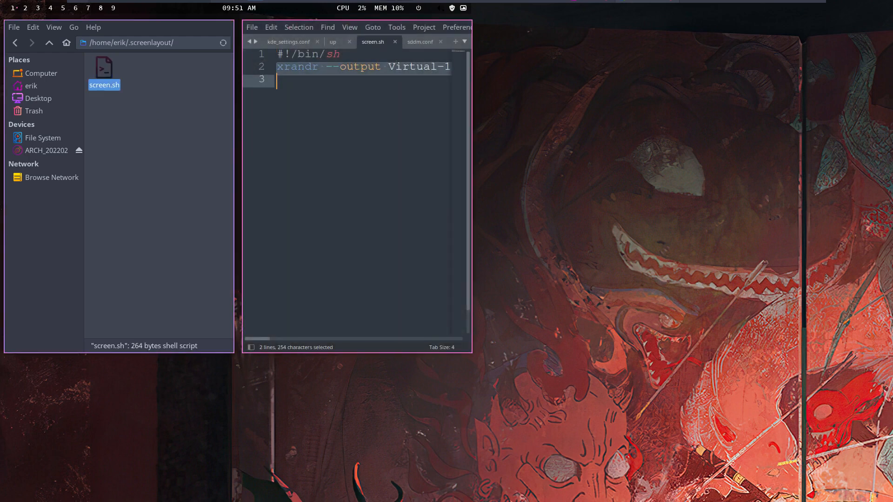
key(ctrl+c)
- Replace the autorandr horizontal line in the theme's up script with the copied xrandr command, without a trailing line break
click(333, 42)
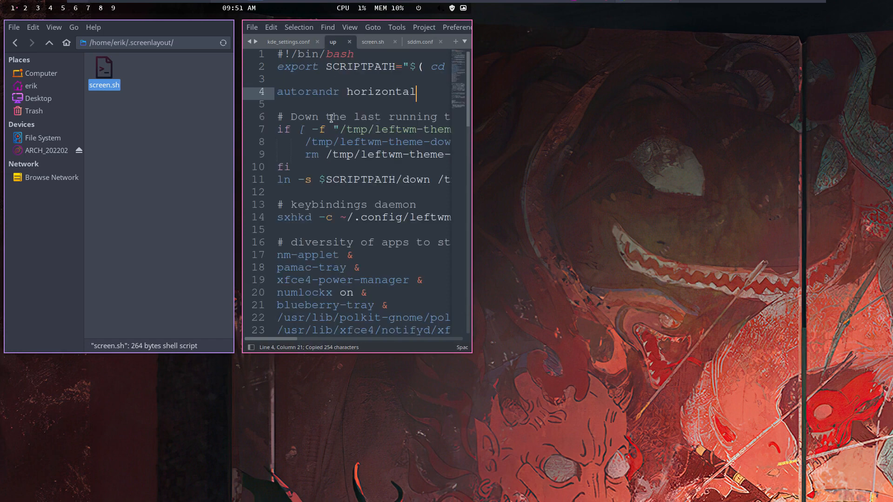
drag(424, 91, 267, 94)
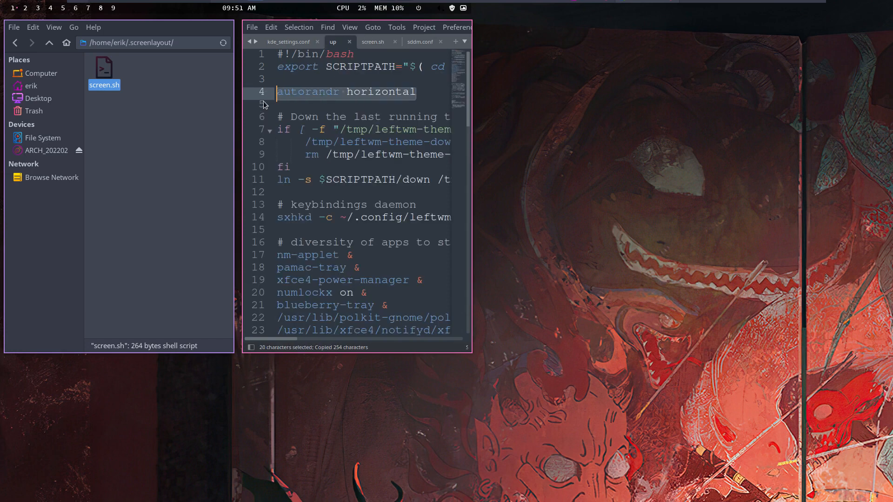
key(ctrl+v)
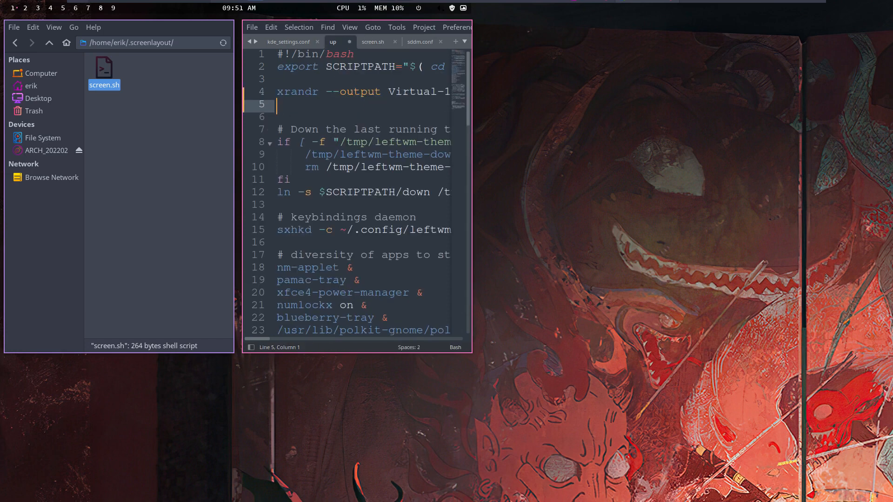
key(BackSpace)
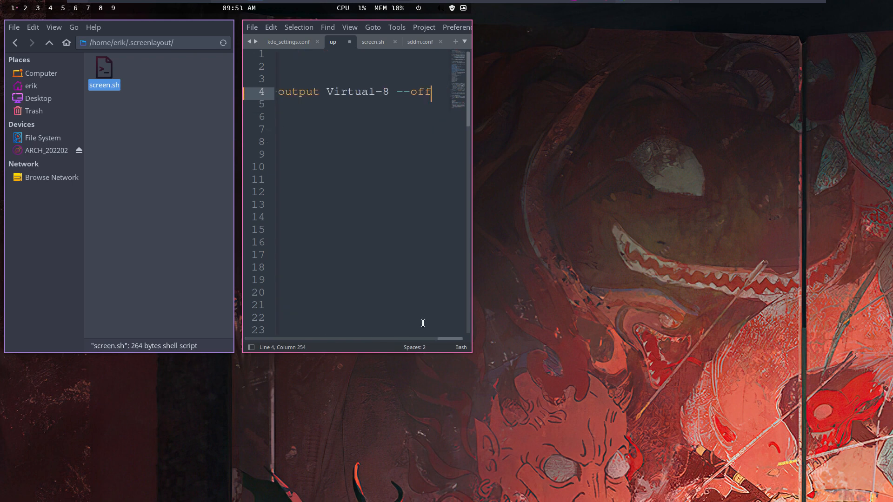
- Check the start of the pasted xrandr line and save the candy theme's up script
drag(442, 339, 251, 339)
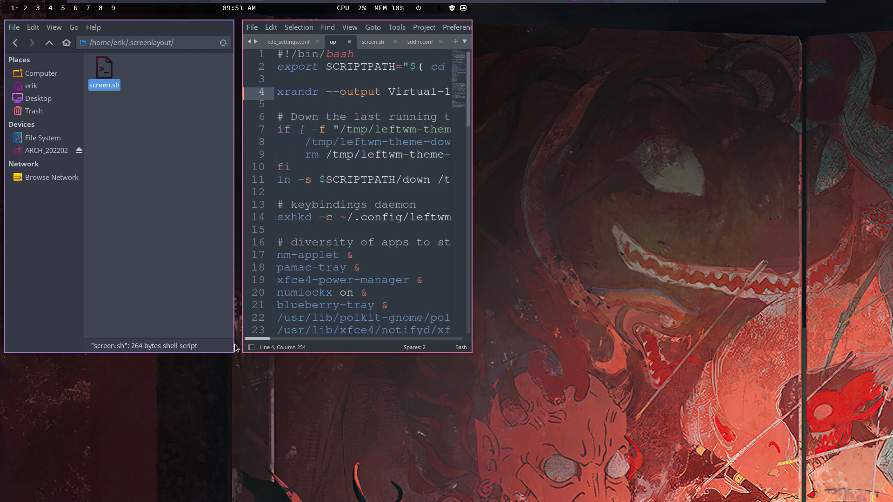
click(328, 242)
key(ctrl+s)
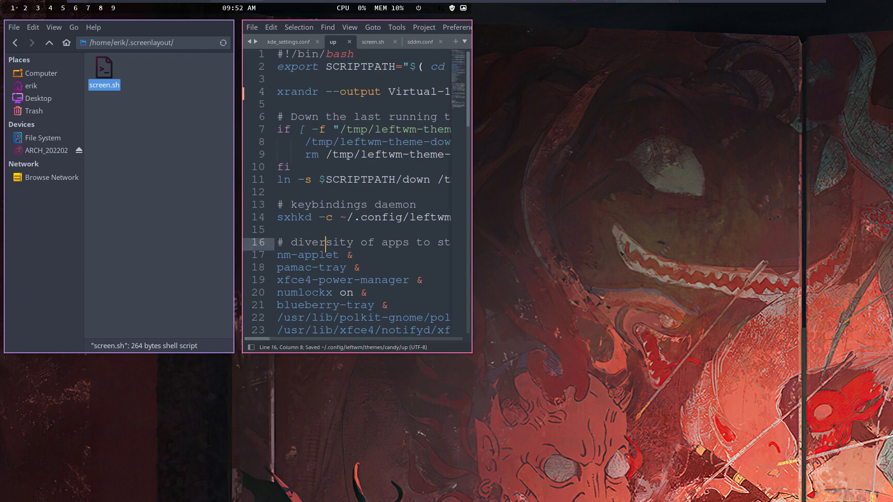
- Reboot the machine and log back in to the LeftWM session with the account password
key(super+x)
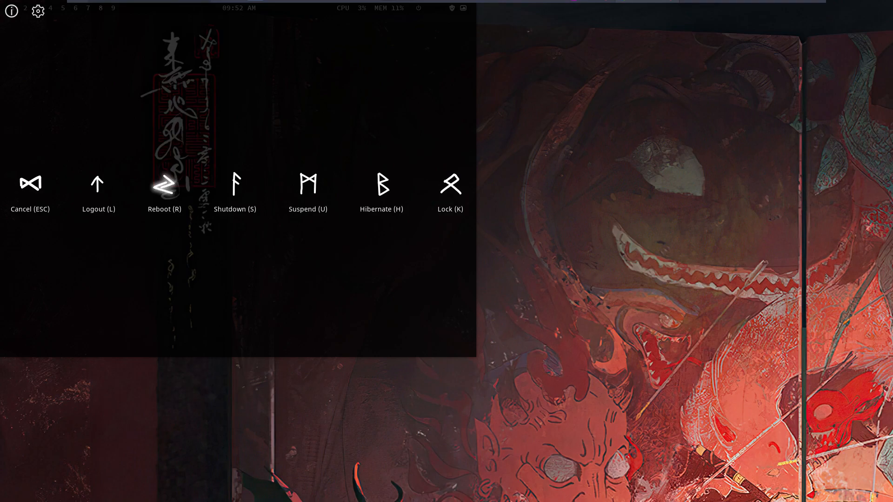
key(r)
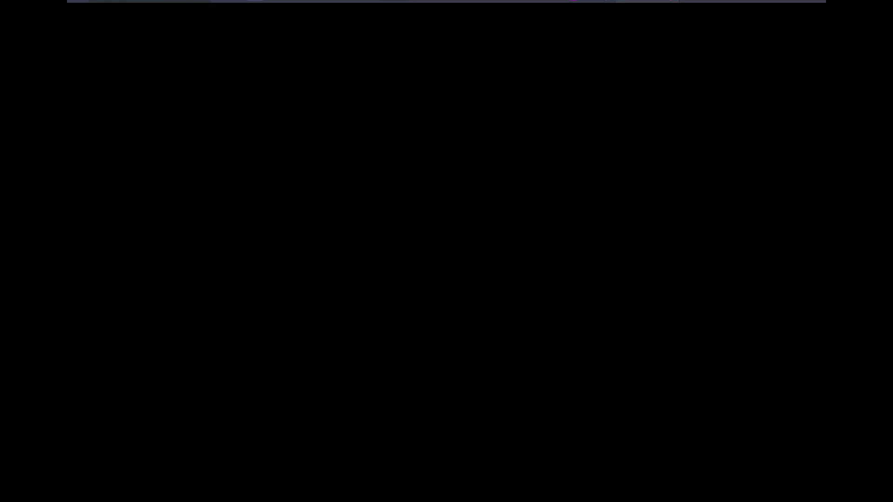
key(Return)
text(****)
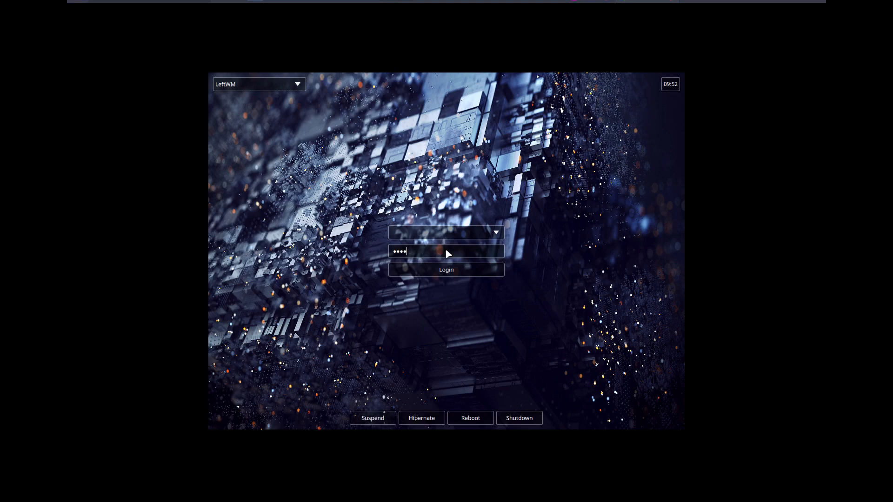
key(Return)
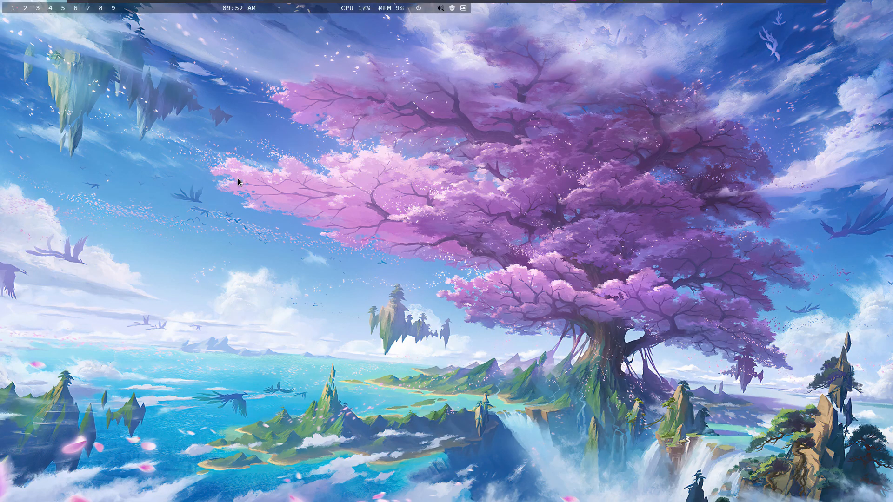
- Open two terminals, run xrandr in the second one and highlight the current screen resolution in its output
key(super+Return)
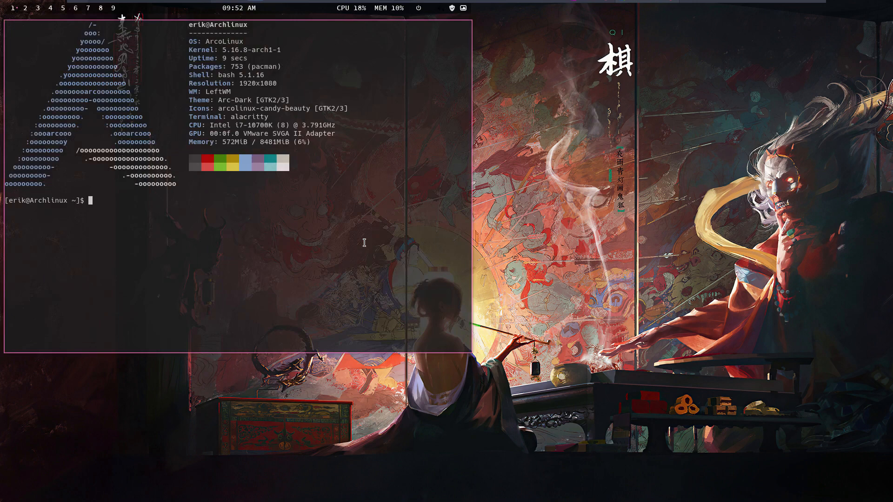
key(super+Return)
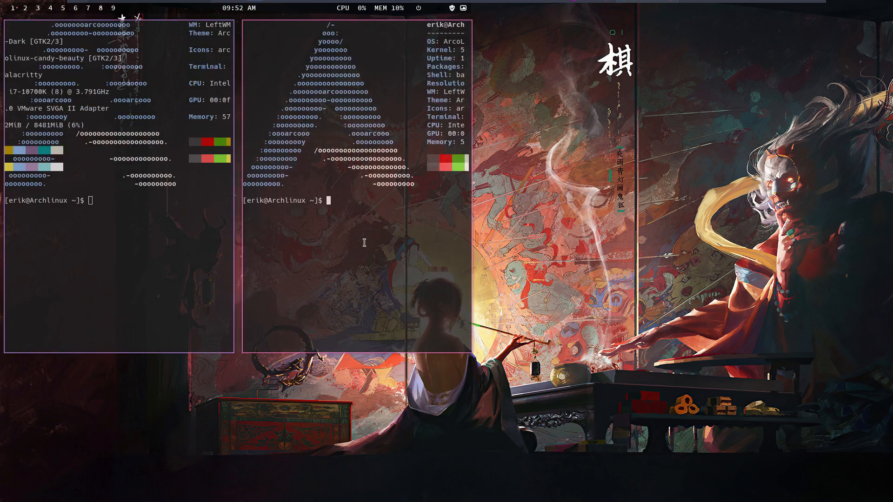
text(xrandr)
key(BackSpace)
key(BackSpace)
key(BackSpace)
text(ndr)
key(Return)
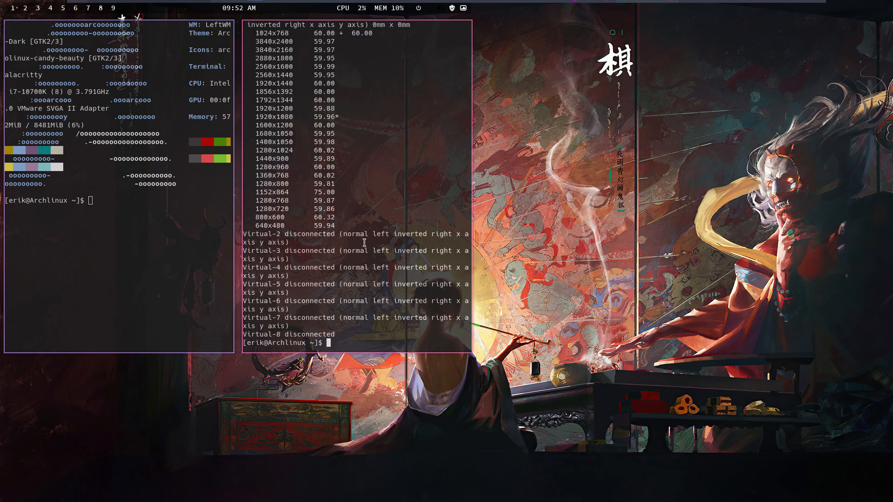
scroll(364, 242, up, 4)
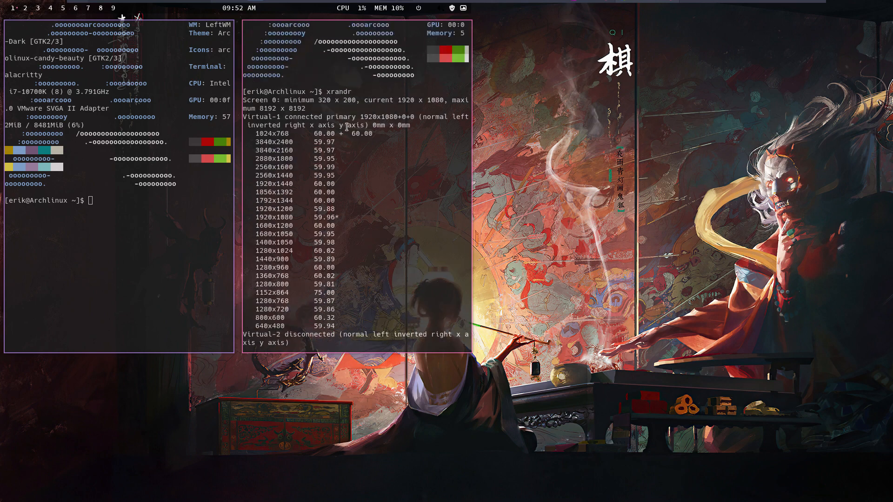
drag(397, 99, 408, 99)
drag(432, 100, 443, 100)
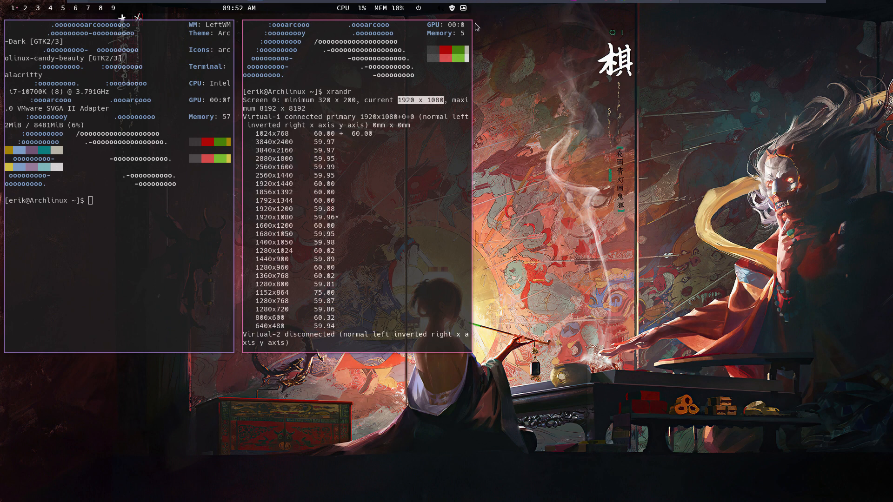
mouse_move(410, 1)
click(387, 10)
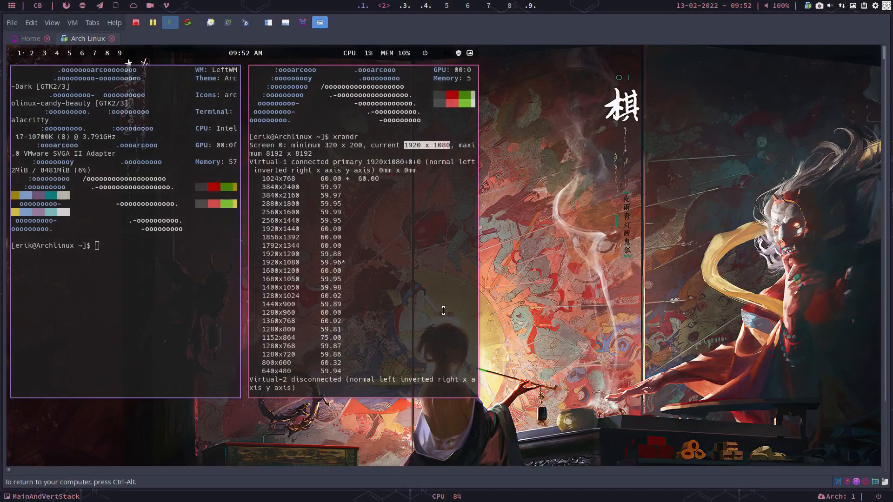
click(301, 24)
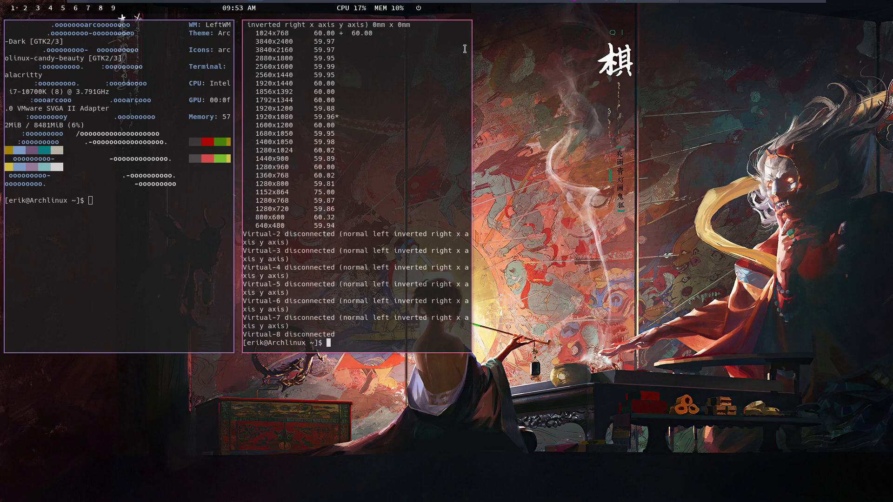
- Advance the desktop wallpaper to the next image twice with the wallpaper changer
click(462, 10)
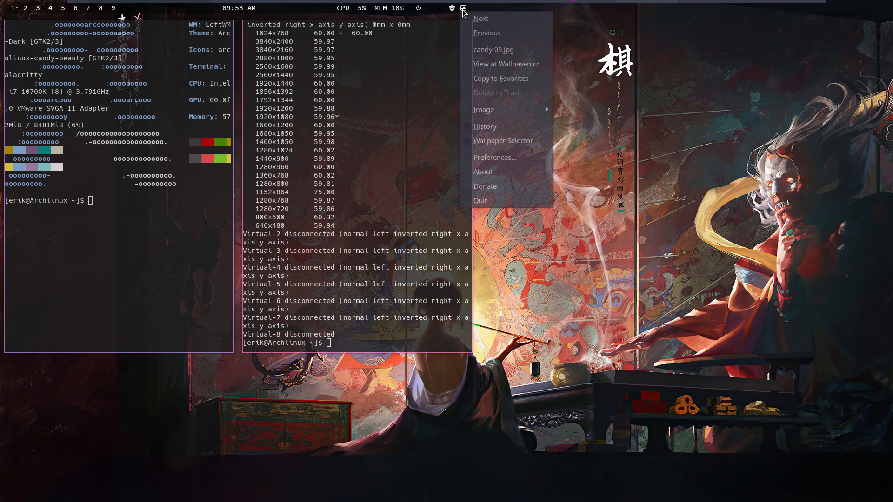
click(472, 21)
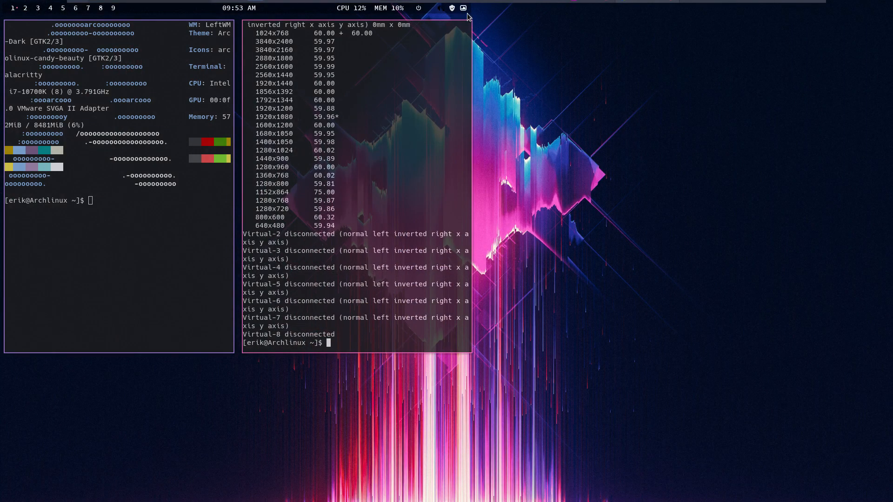
click(463, 9)
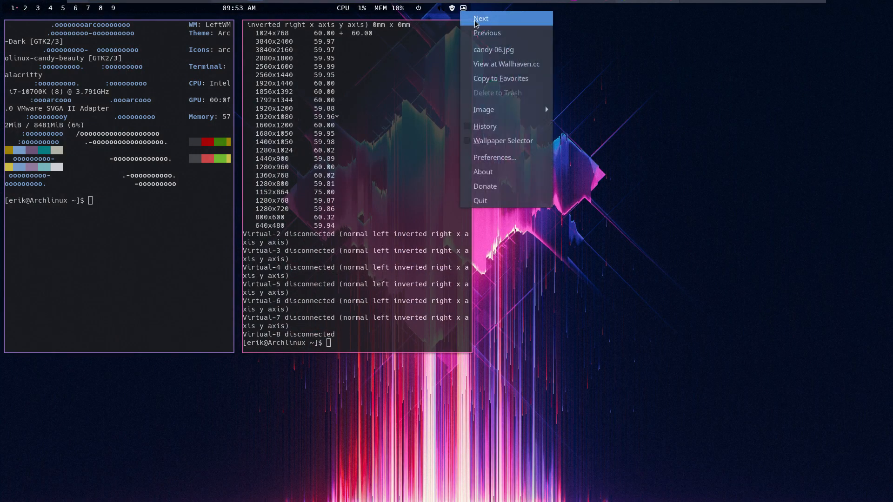
click(475, 21)
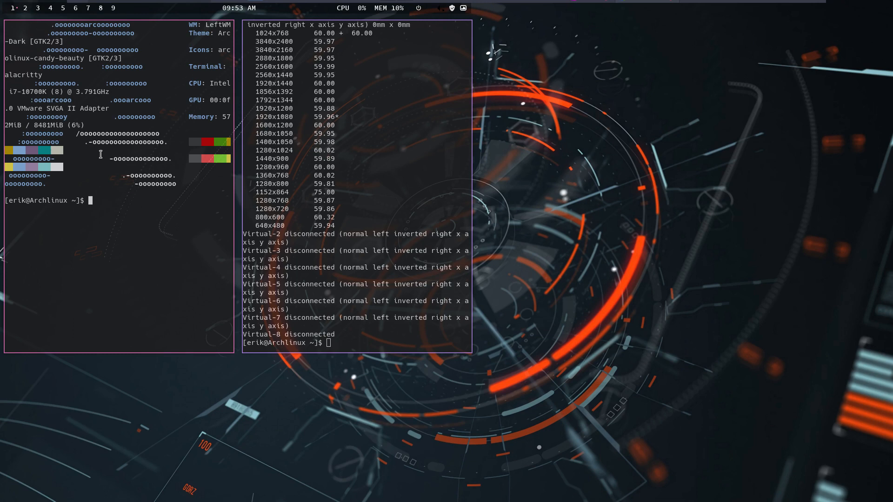
- Close both terminals and log out of the LeftWM session
text(aa)
key(super+q)
key(super+q)
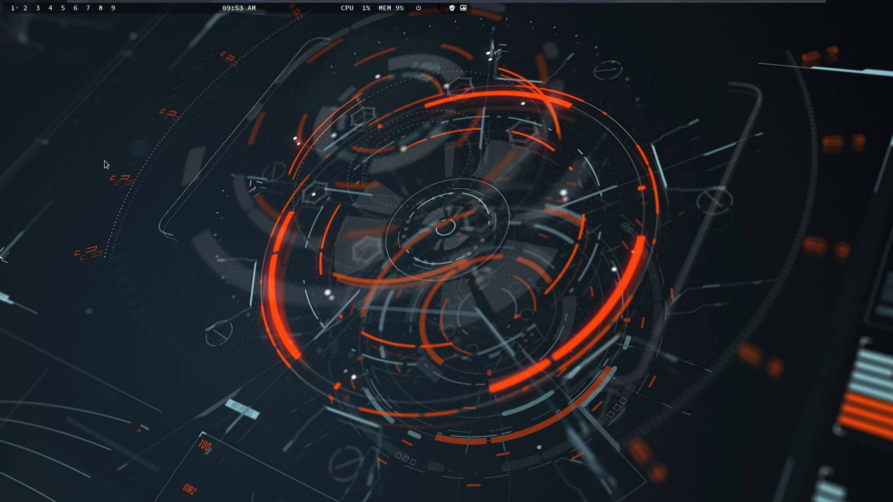
key(super+shift+e)
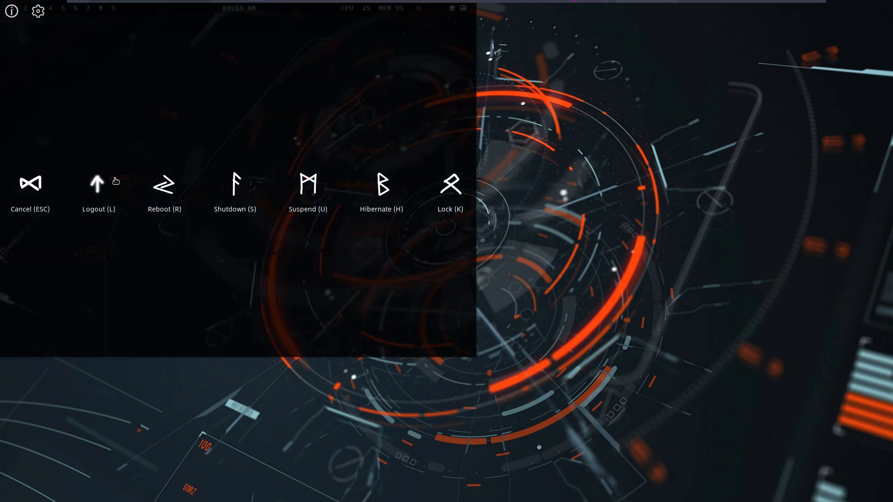
key(r)
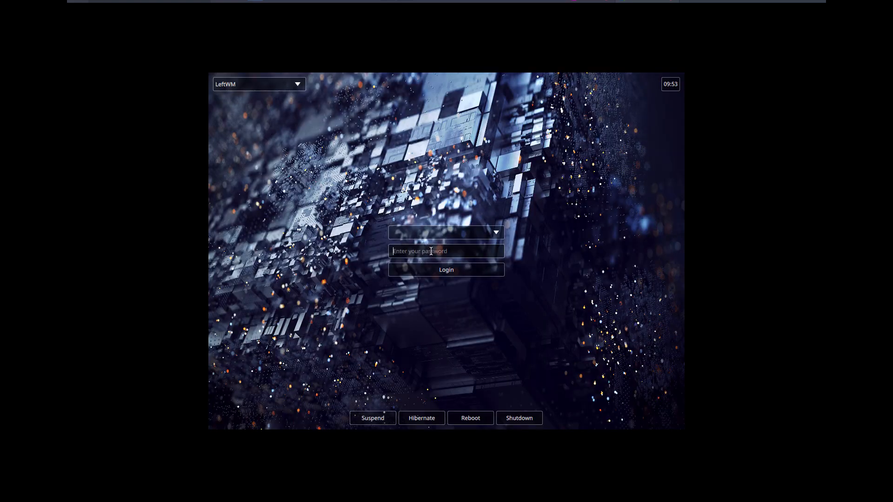
- Choose Xfce Session on the login screen and log in with the account password
click(449, 233)
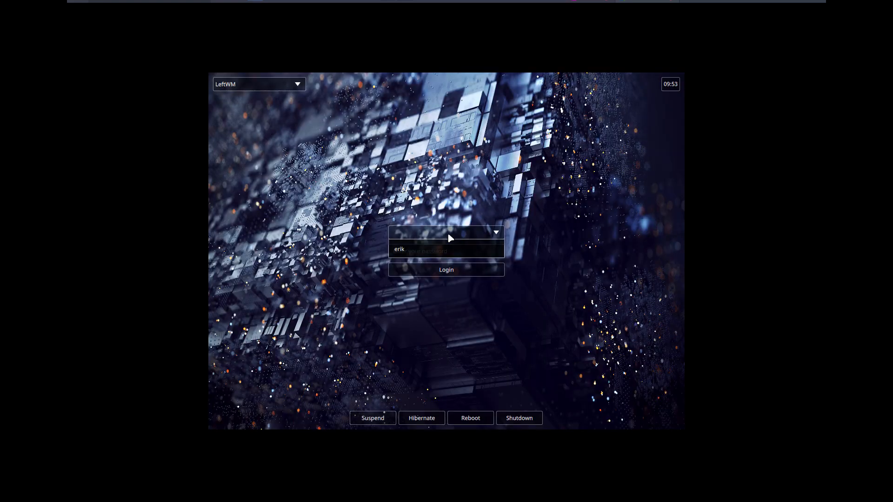
click(251, 87)
click(238, 122)
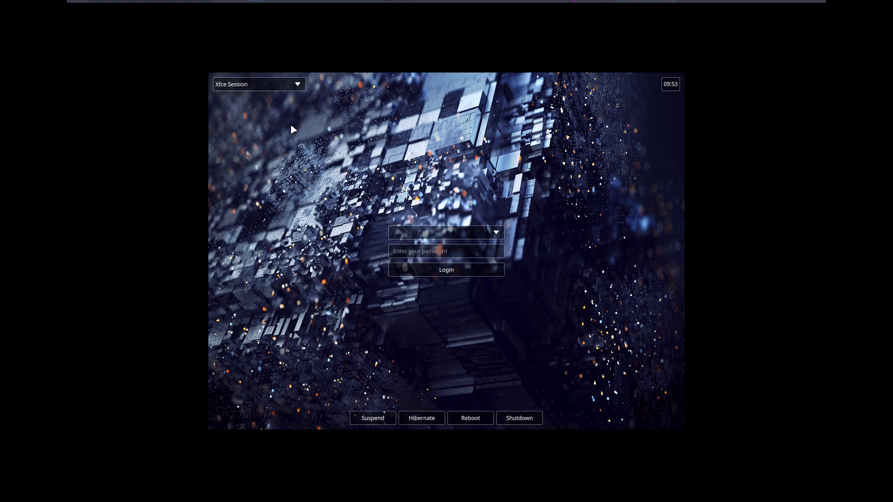
click(427, 251)
text(••••)
key(Return)
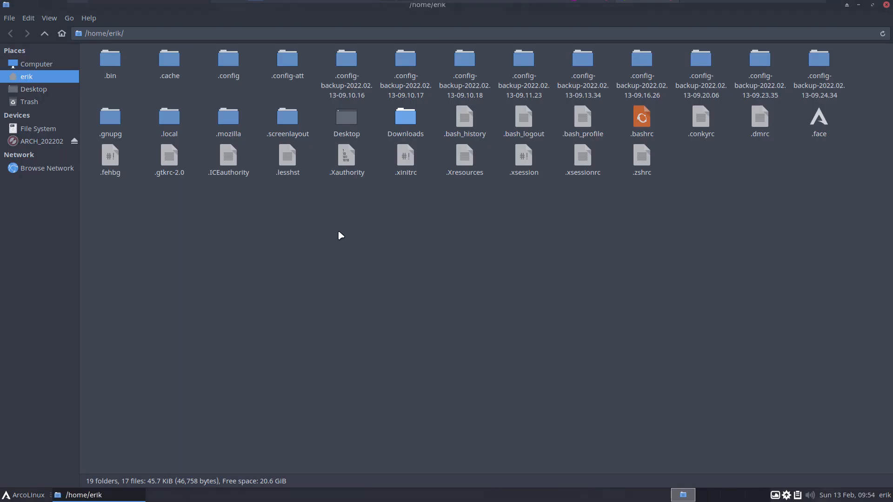
- Close the file manager and launch Firefox from the applications in the Internet category
click(886, 6)
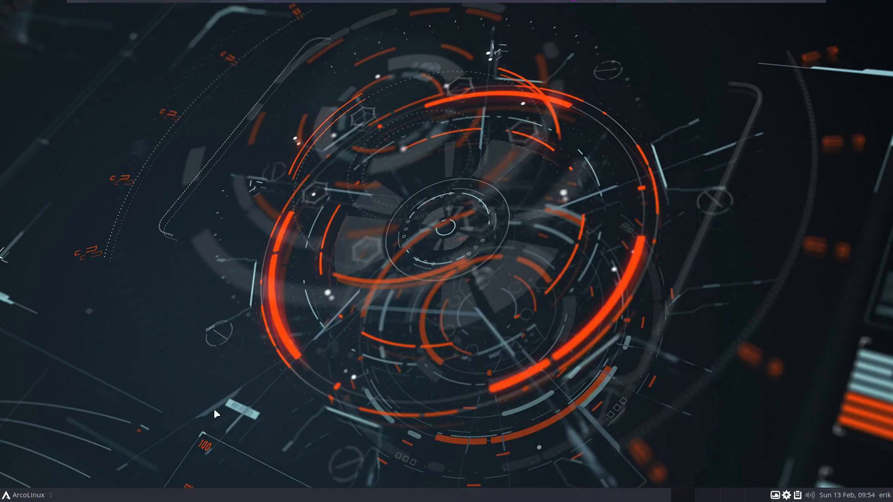
click(15, 497)
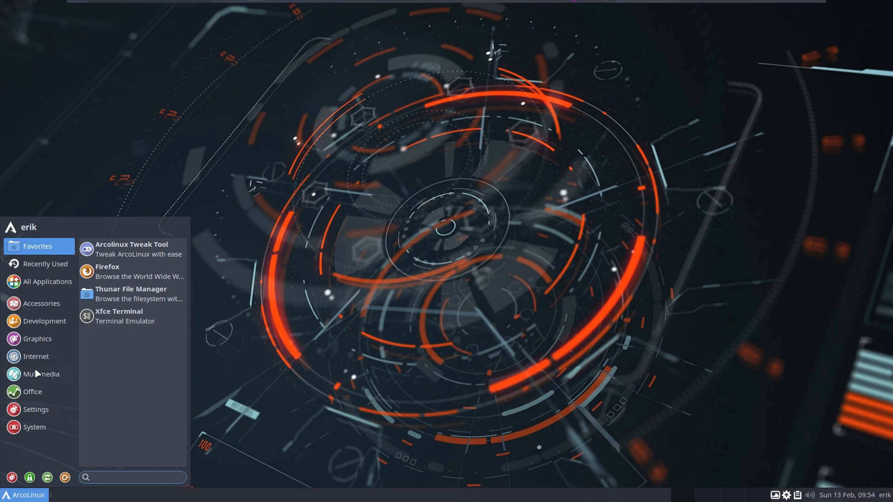
mouse_move(43, 343)
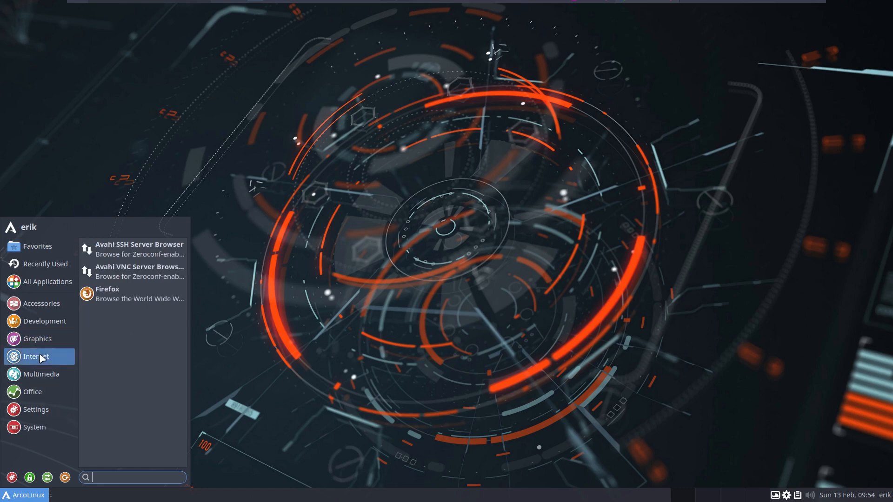
click(149, 295)
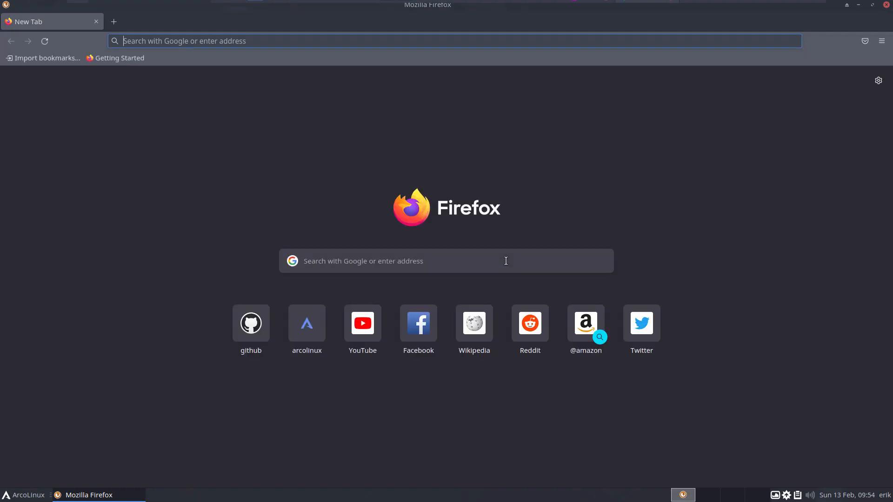
- Search Google for arch linux xorg keyboard layout
click(331, 261)
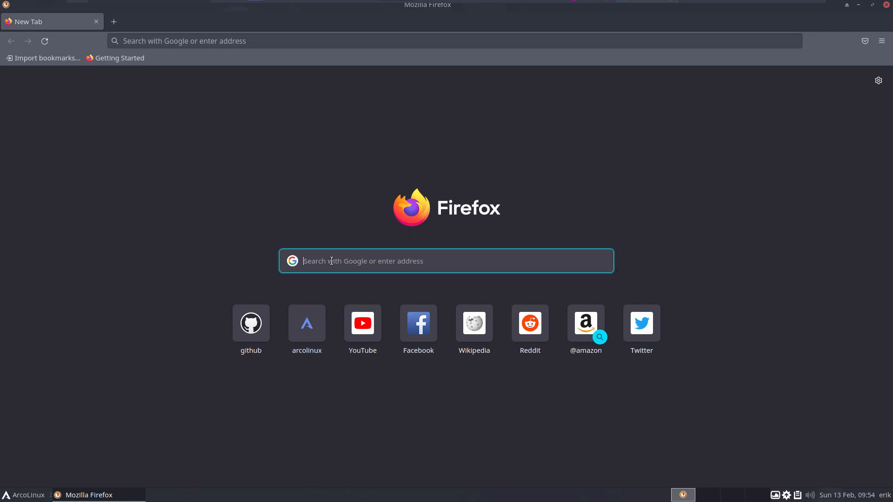
text(arch linux )
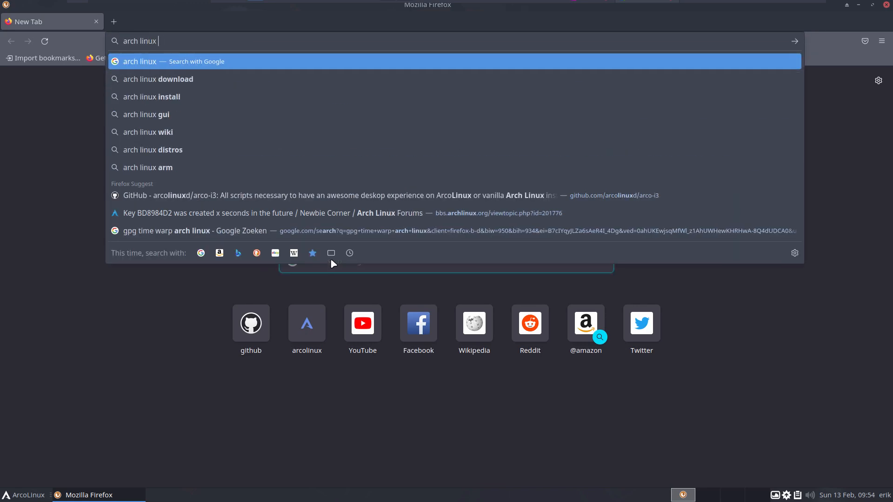
text(xorg key)
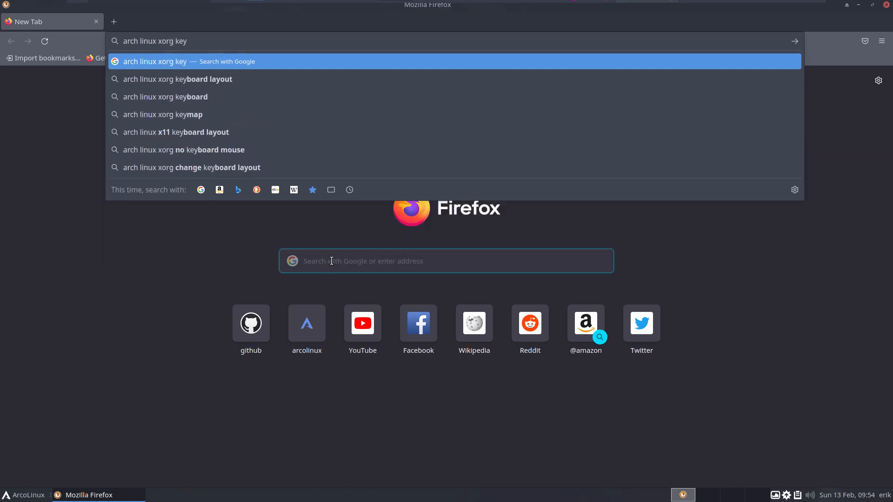
text(board)
key(Down)
key(Return)
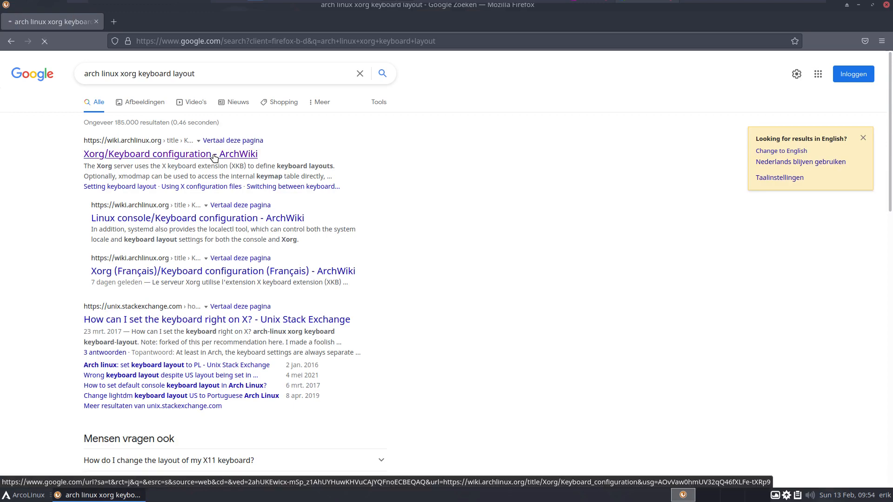
- Open the ArchWiki Xorg/Keyboard configuration article and read through the keyboard layout settings to the setxkbmap usage examples
click(213, 158)
scroll(187, 330, down, 2)
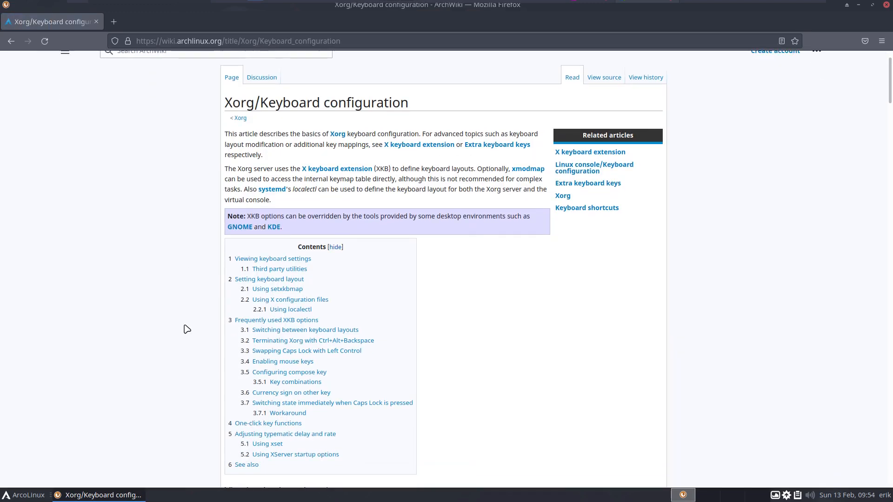
scroll(187, 329, down, 15)
scroll(187, 330, up, 4)
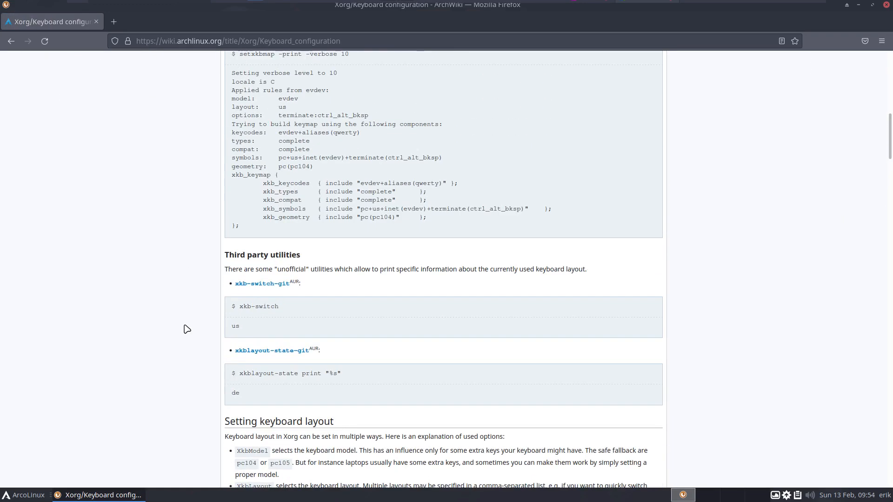
scroll(187, 329, down, 8)
scroll(187, 329, down, 5)
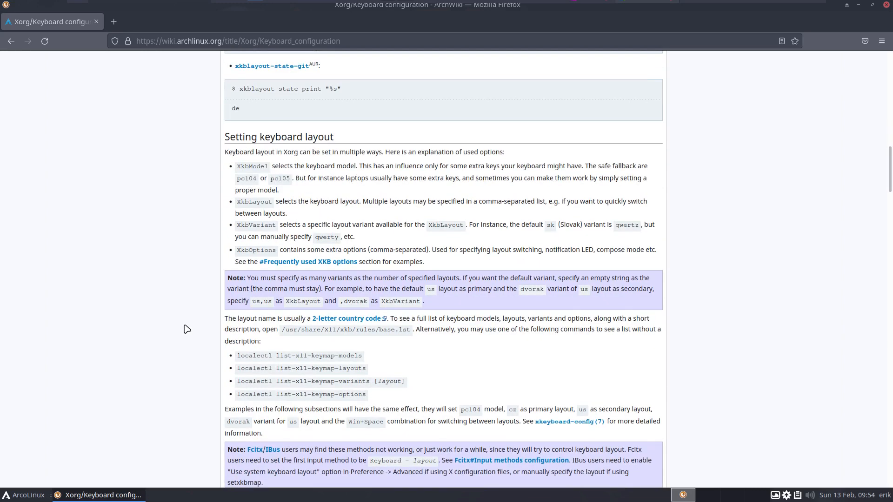
scroll(186, 329, down, 5)
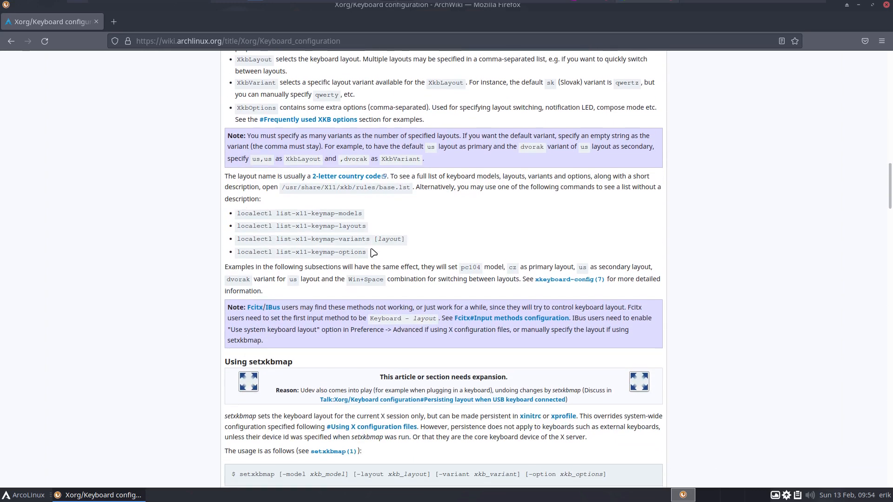
scroll(333, 335, down, 7)
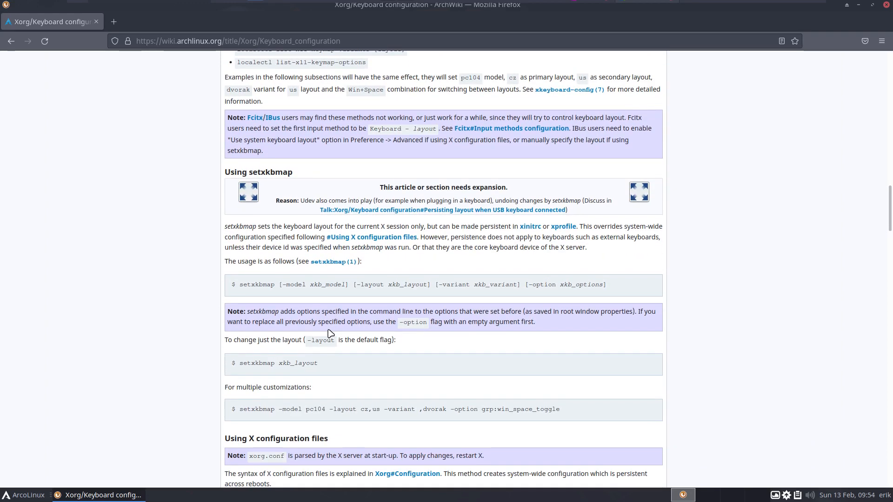
scroll(330, 334, down, 2)
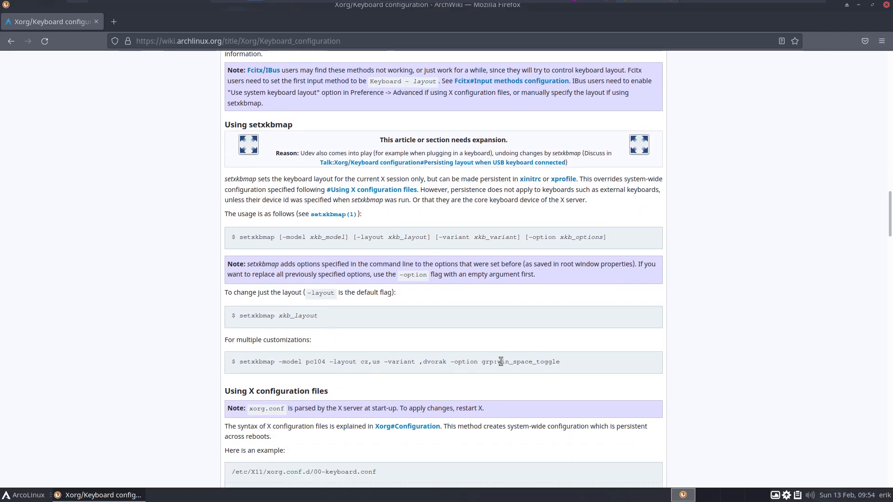
- Copy the wiki's multiple-customization setxkbmap command and paste it into a new terminal placed beside the Firefox window
drag(563, 361, 239, 362)
key(ctrl+c)
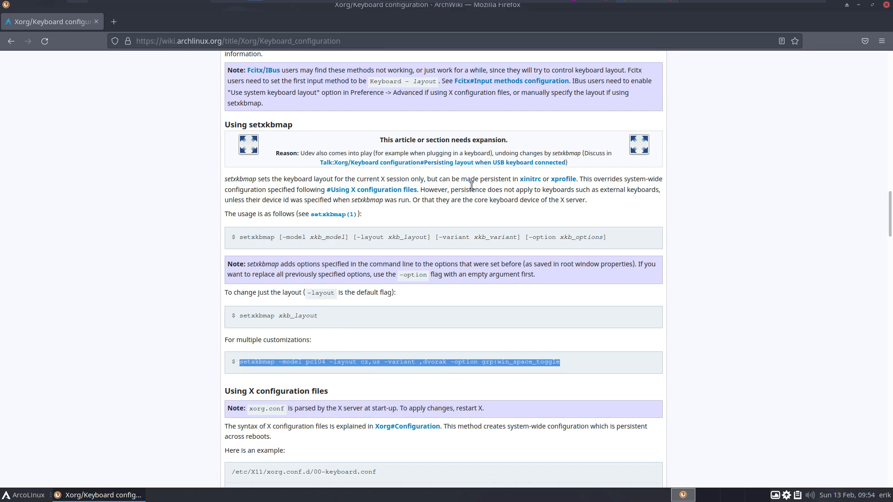
drag(462, 6, 688, 65)
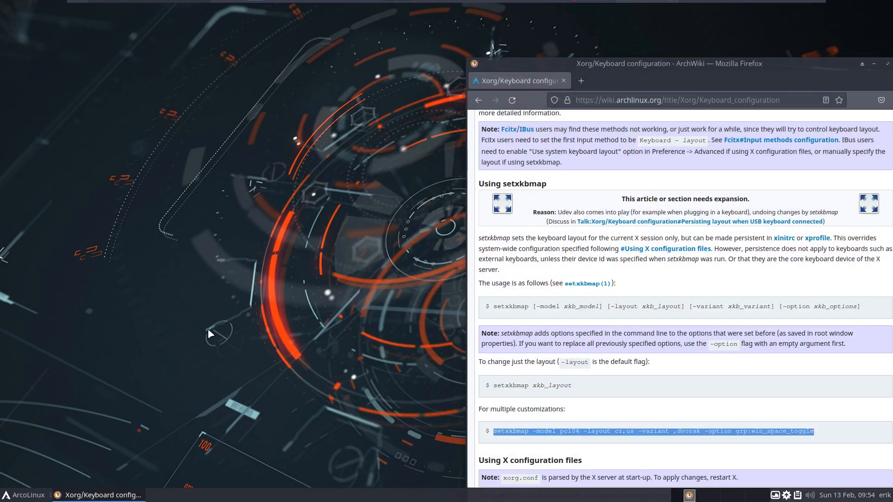
key(super+Return)
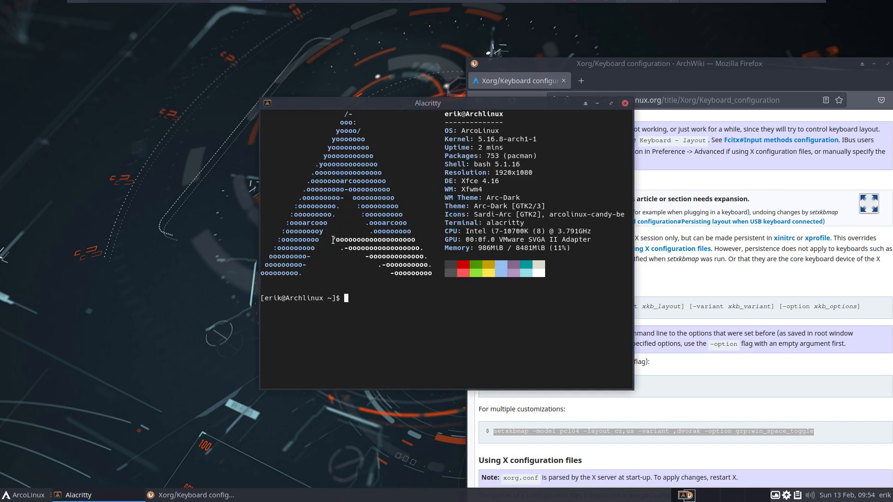
drag(445, 103, 221, 132)
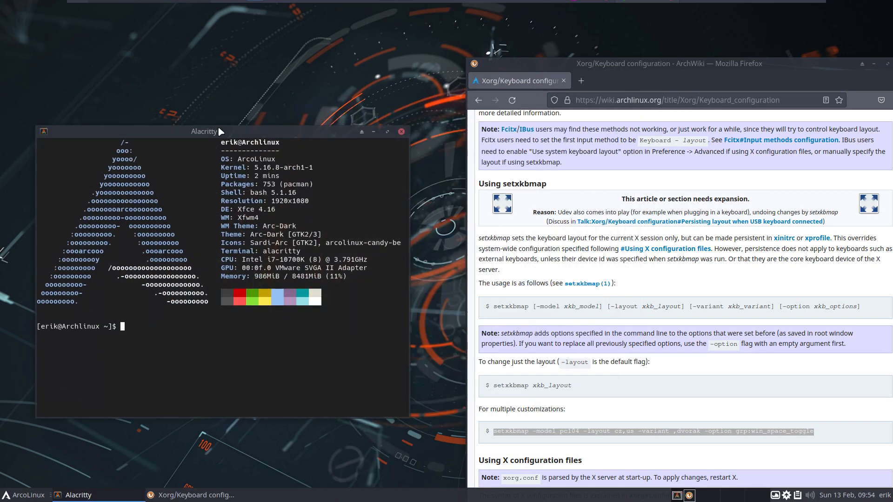
key(ctrl+shift+v)
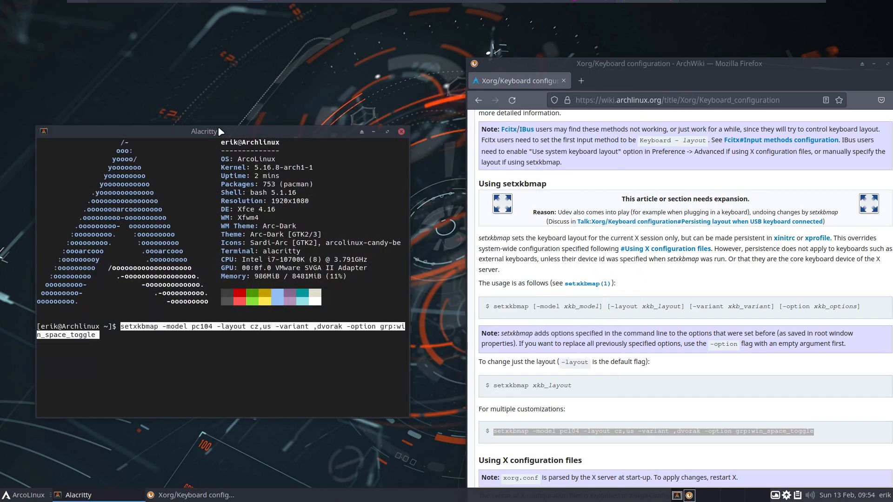
- Shorten the pasted command to setxkbmap -model pc104 -layout be and return the cursor to its start
key(BackSpace)
key(BackSpace)
key(BackSpace)
key(BackSpace)
key(BackSpace)
key(BackSpace)
key(BackSpace)
key(BackSpace)
key(BackSpace)
key(BackSpace)
key(BackSpace)
key(BackSpace)
key(BackSpace)
key(BackSpace)
key(BackSpace)
key(BackSpace)
key(BackSpace)
key(BackSpace)
key(BackSpace)
key(BackSpace)
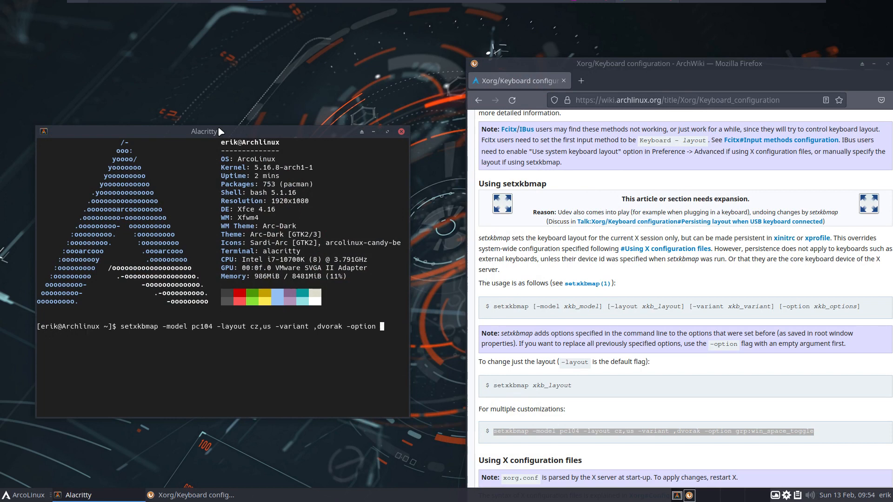
key(BackSpace)
key(BackSpace)
key(BackSpace)
key(BackSpace)
key(BackSpace)
key(BackSpace)
key(BackSpace)
key(BackSpace)
key(BackSpace)
key(BackSpace)
key(BackSpace)
key(BackSpace)
key(BackSpace)
key(BackSpace)
key(BackSpace)
key(BackSpace)
key(BackSpace)
key(BackSpace)
key(BackSpace)
key(BackSpace)
key(BackSpace)
key(BackSpace)
key(BackSpace)
key(BackSpace)
key(BackSpace)
text(be)
key(Left)
key(Left)
key(Left)
key(Left)
key(Left)
key(Left)
key(Left)
key(Left)
key(Left)
key(Left)
key(Left)
key(Left)
key(Left)
key(Left)
key(Left)
key(Left)
key(Left)
key(Left)
key(Left)
key(Left)
key(Left)
key(Left)
key(Left)
key(Left)
key(Left)
key(Left)
key(Left)
key(Left)
- Open /etc/X11/xorg.conf.d in a new file manager window and place it over the Firefox window
key(super+shift+Return)
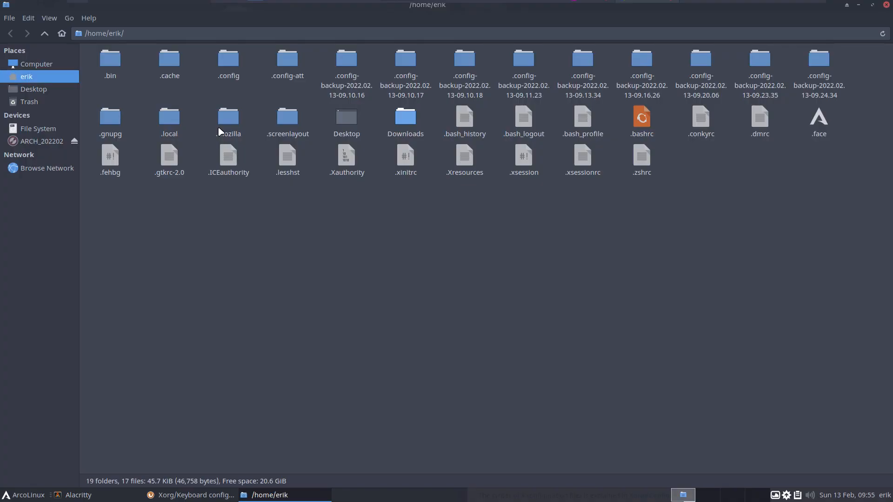
click(42, 129)
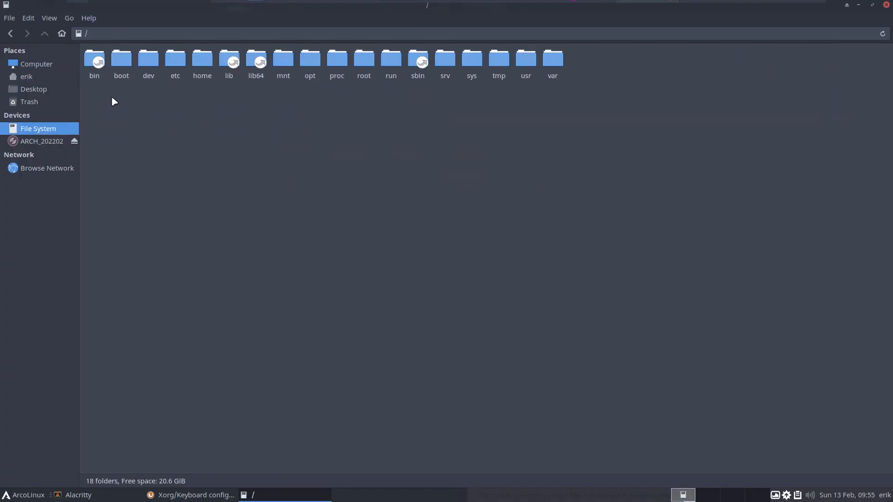
click(182, 61)
double_click(182, 61)
double_click(231, 262)
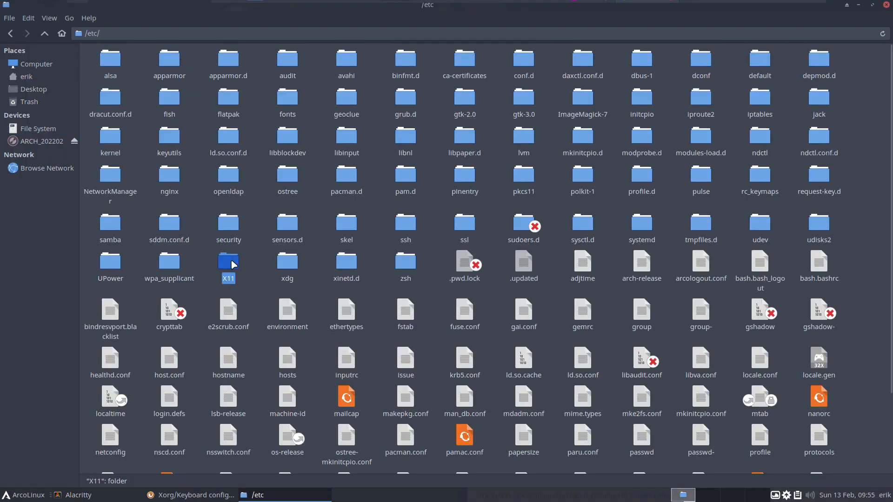
double_click(149, 60)
drag(224, 5, 610, 154)
- Run sudo setxkbmap -model pc104 -layout be with the account password, then check the xorg.conf.d folder
click(148, 376)
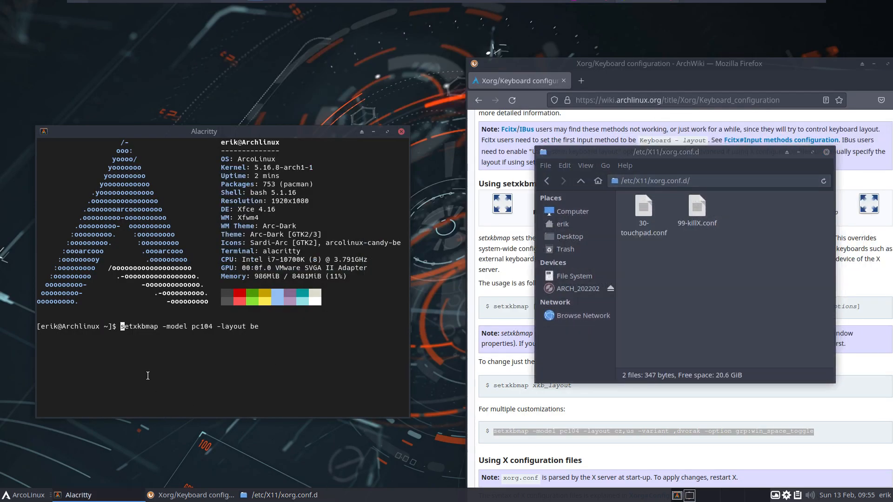
text(sudo)
key(Return)
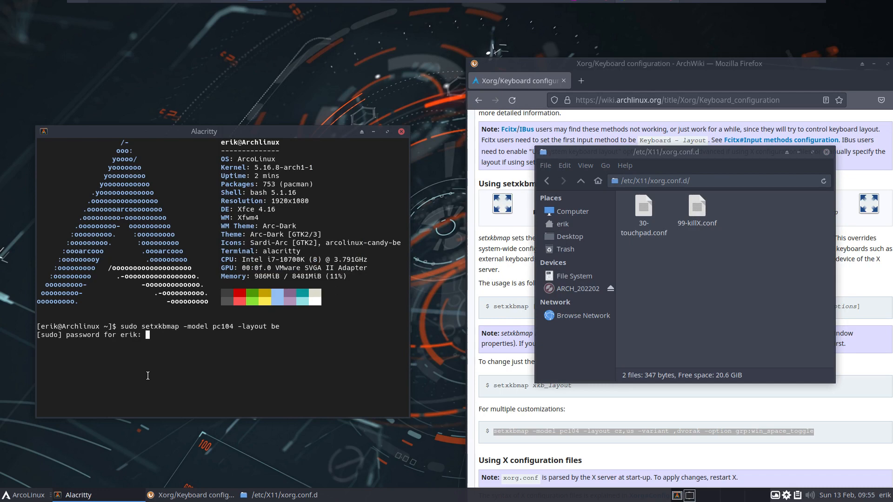
key(Return)
click(728, 307)
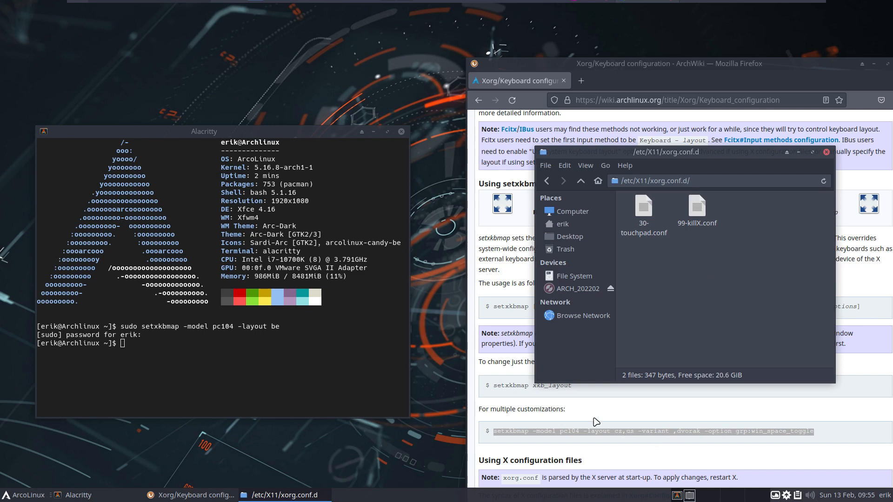
- Read the wiki's sections on X configuration files and localectl, and select the full localectl example command
click(585, 431)
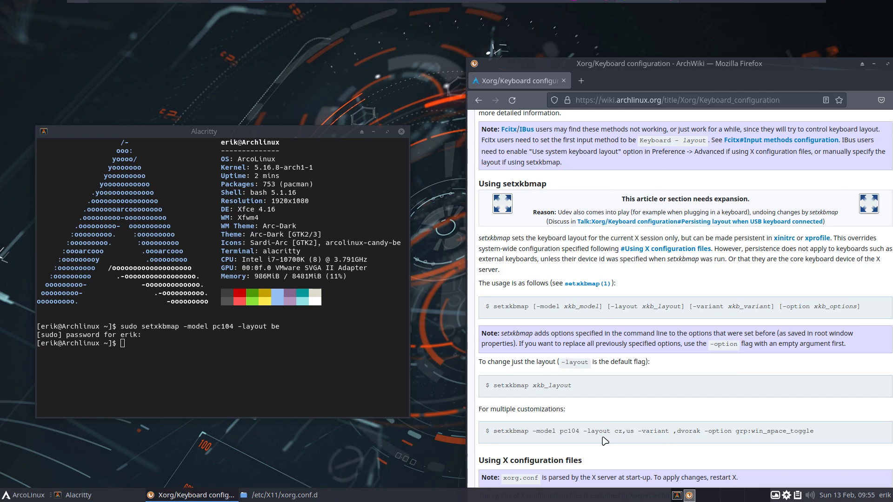
scroll(605, 441, down, 3)
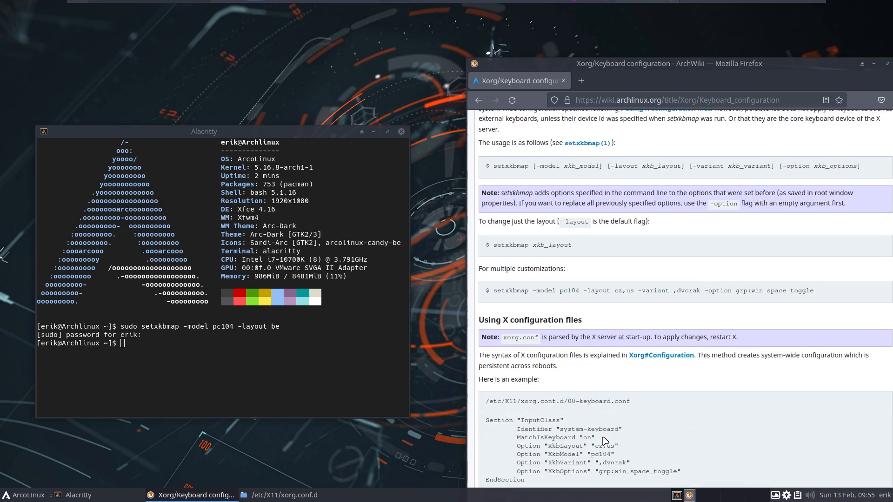
scroll(603, 439, down, 3)
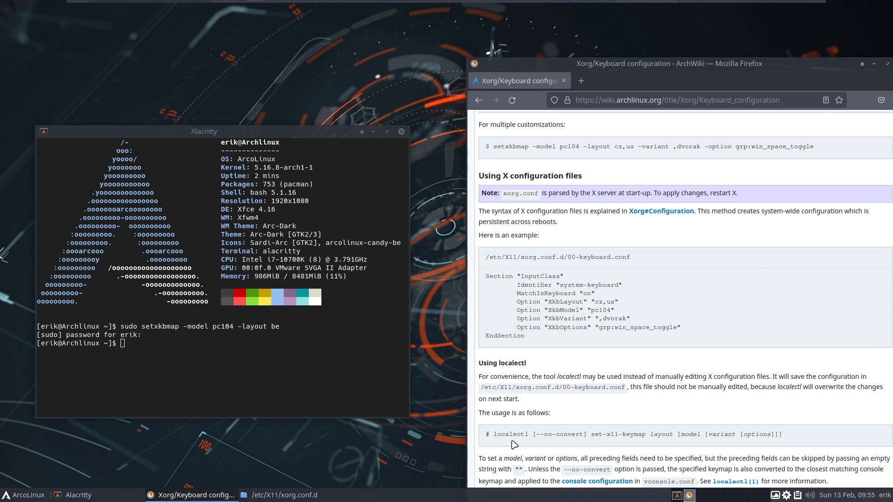
scroll(521, 434, down, 3)
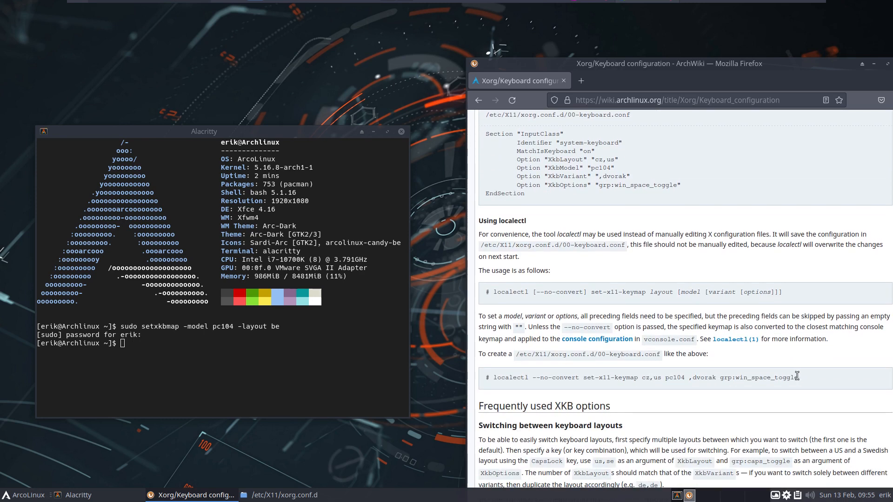
drag(806, 378, 493, 379)
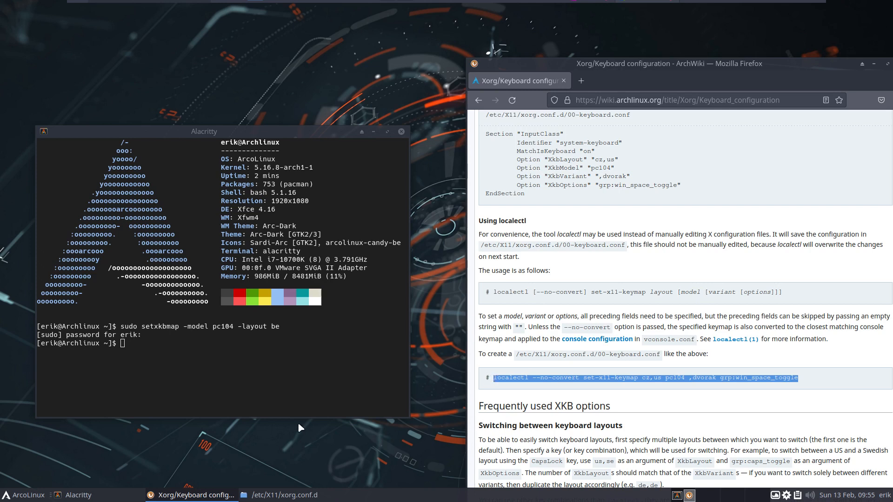
click(196, 361)
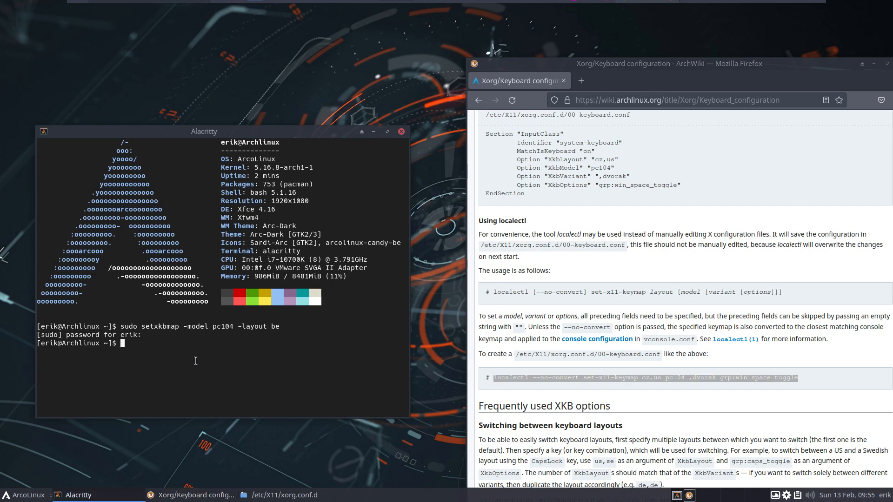
key(Up)
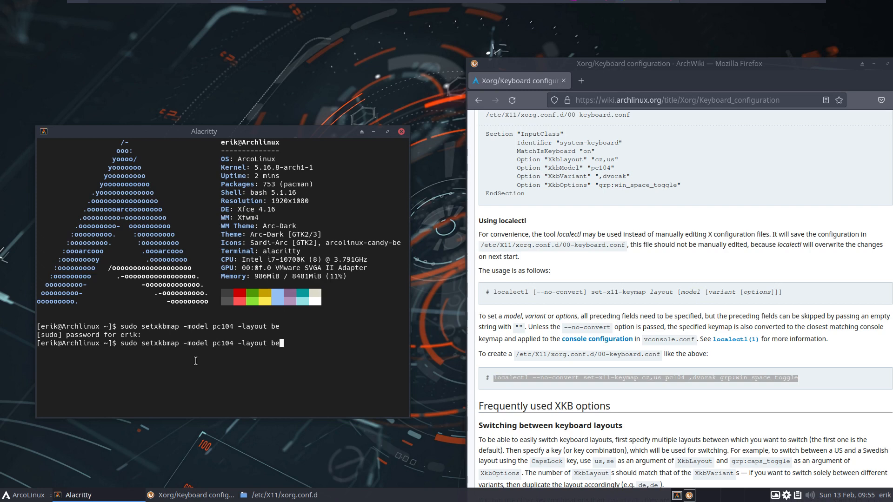
key(ctrl+u)
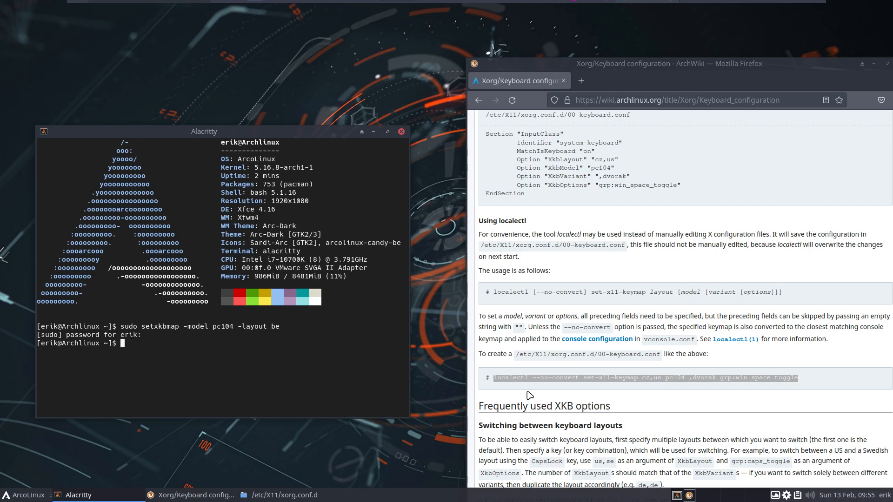
key(ctrl+c)
- Enter sudo in the terminal followed by the wiki's localectl --no-convert set-x11-keymap cz,us pc104, without the variant and options
click(604, 383)
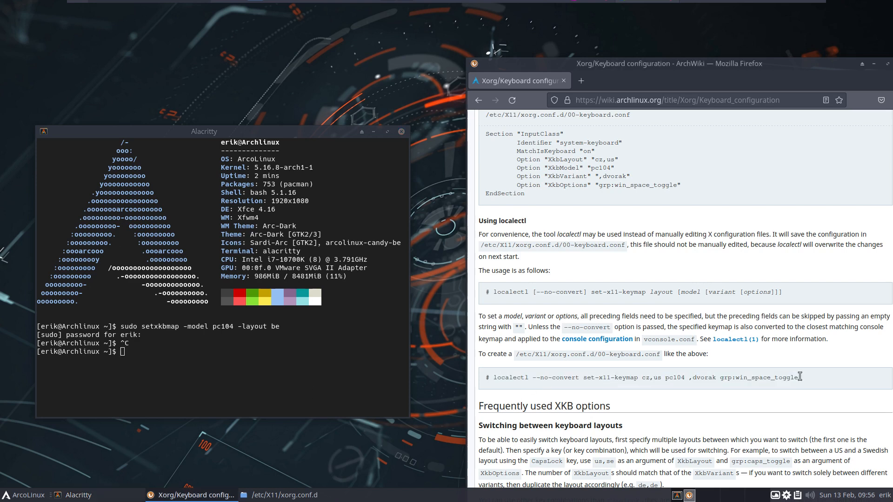
drag(810, 378, 507, 378)
click(721, 382)
drag(689, 378, 493, 377)
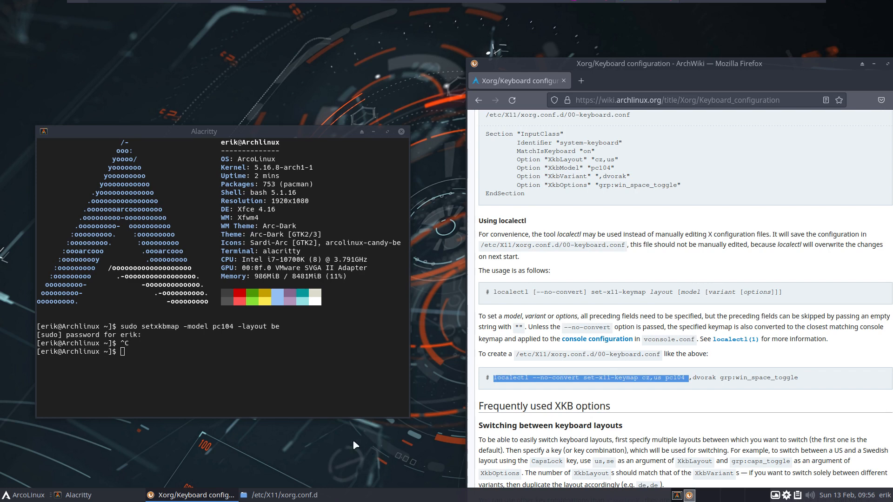
click(289, 394)
text(sudo)
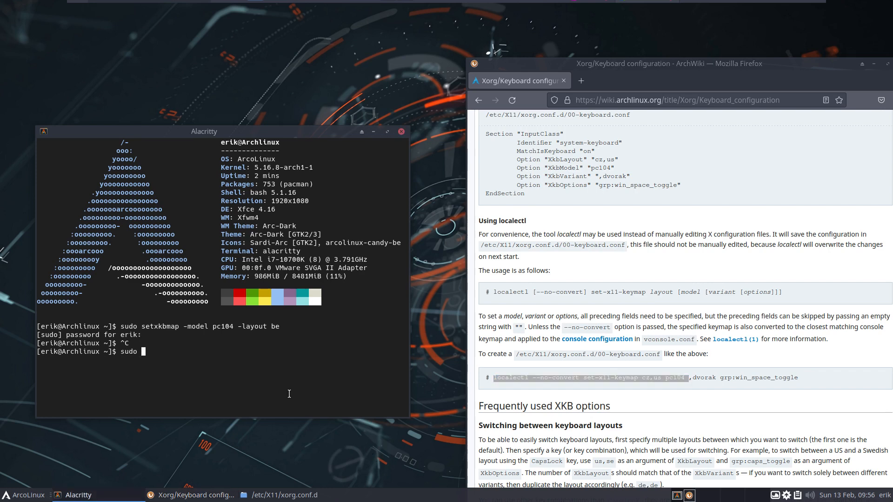
middle_click(289, 394)
key(BackSpace)
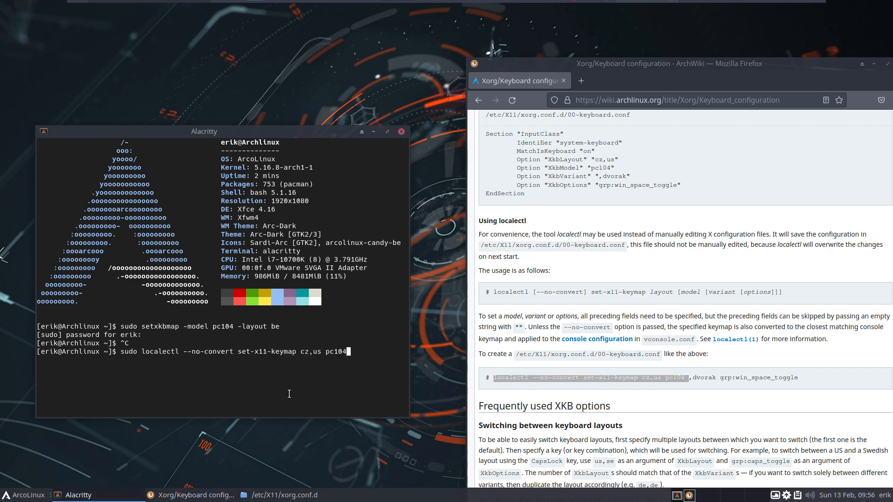
- Replace the cz,us layout in the localectl command with be
key(Left)
key(Left)
key(Left)
key(Left)
key(Left)
key(BackSpace)
key(BackSpace)
key(BackSpace)
key(BackSpace)
key(BackSpace)
key(BackSpace)
text(be)
- Arrange the xorg.conf.d window above the terminal and run sudo localectl --no-convert set-x11-keymap be pc104
click(315, 497)
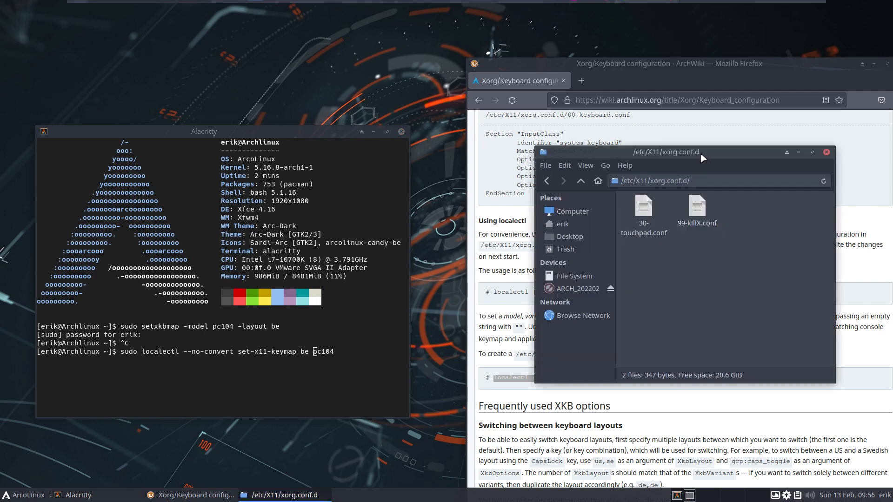
drag(700, 153, 281, 28)
drag(79, 129, 79, 198)
key(Return)
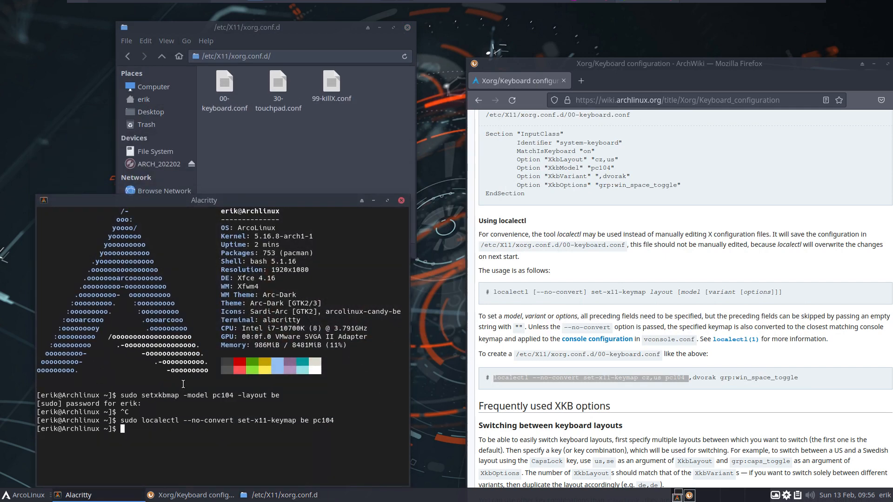
- Open 00-keyboard.conf from the xorg.conf.d folder, set its syntax highlighting to Perl, and examine the XkbModel line
click(340, 166)
double_click(227, 93)
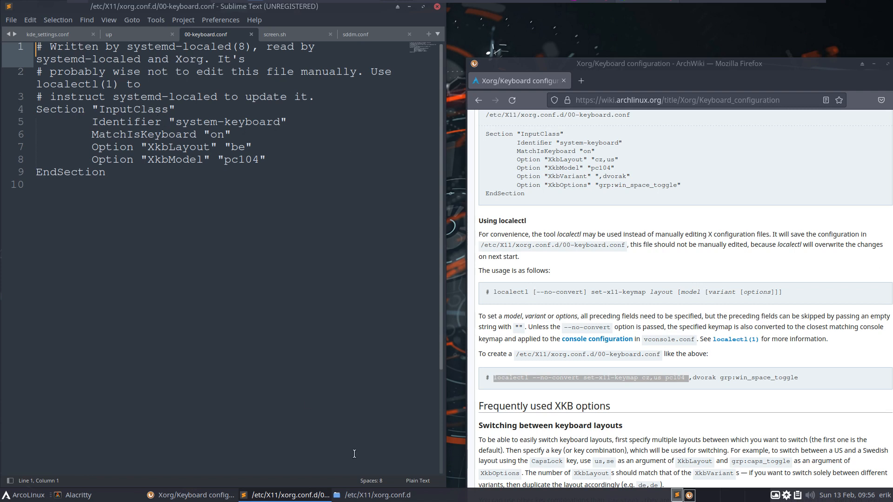
click(415, 483)
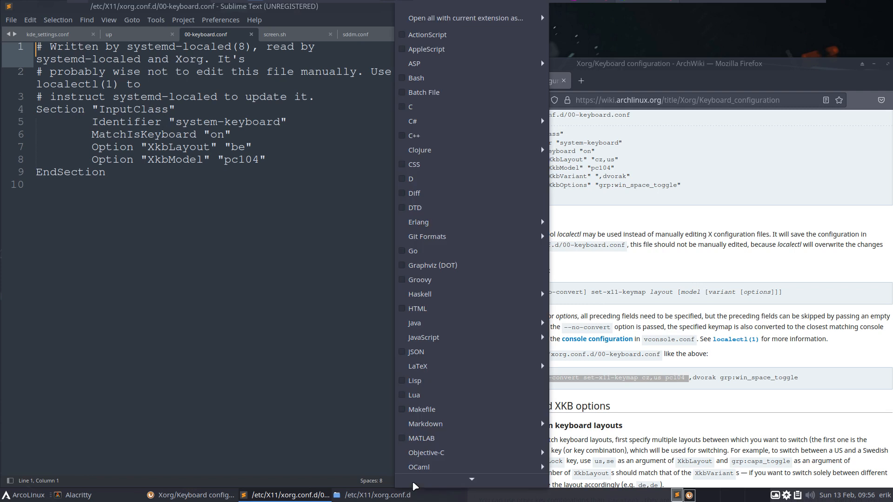
scroll(407, 447, down, 3)
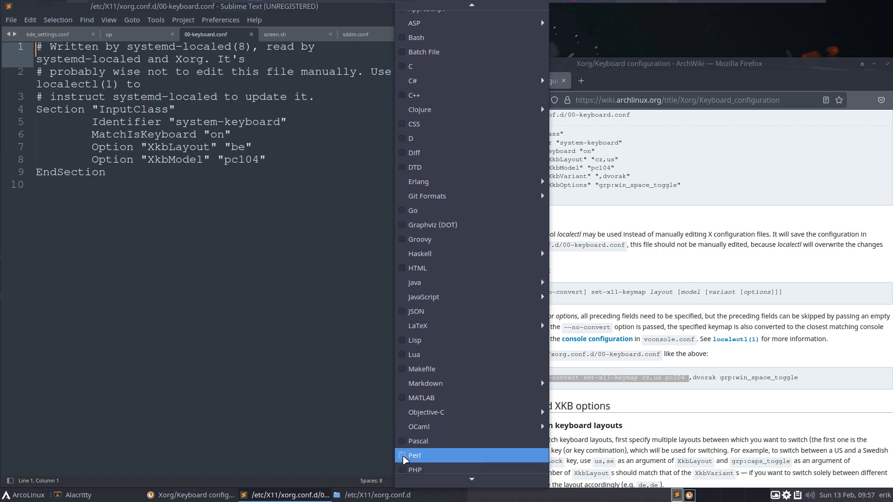
click(403, 456)
click(172, 253)
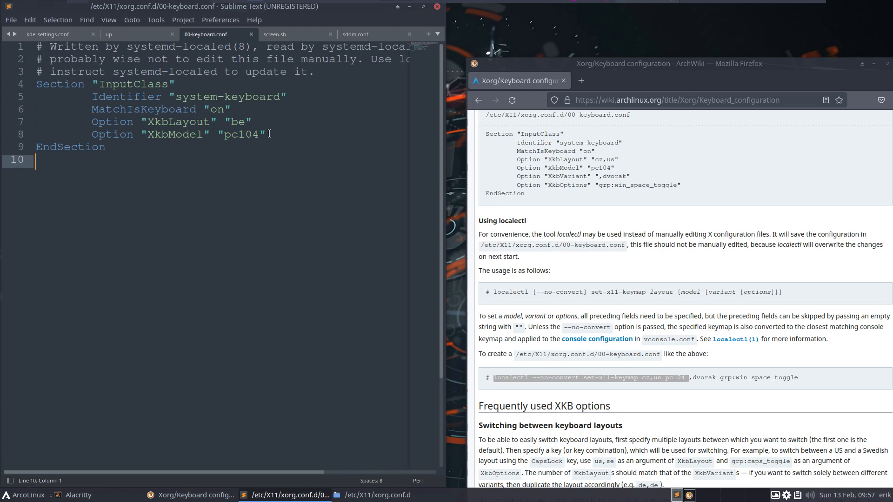
drag(268, 134, 36, 135)
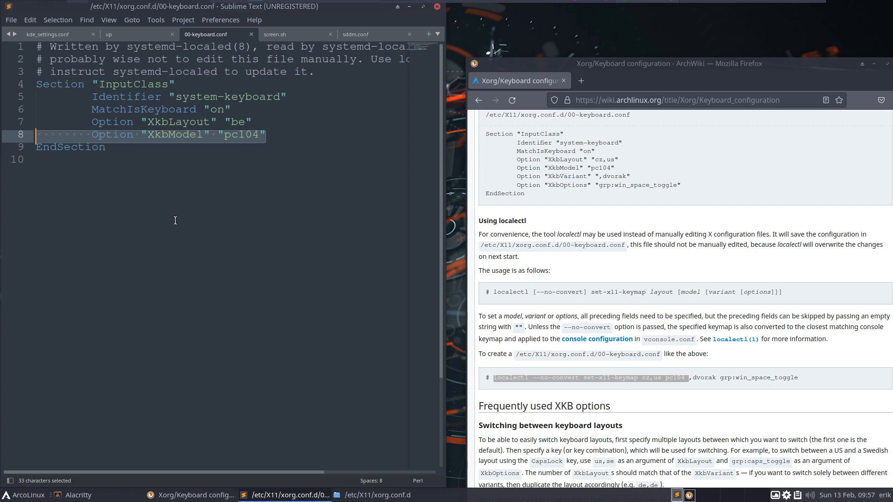
- Close the text editor, file manager, Firefox and terminal windows
click(437, 6)
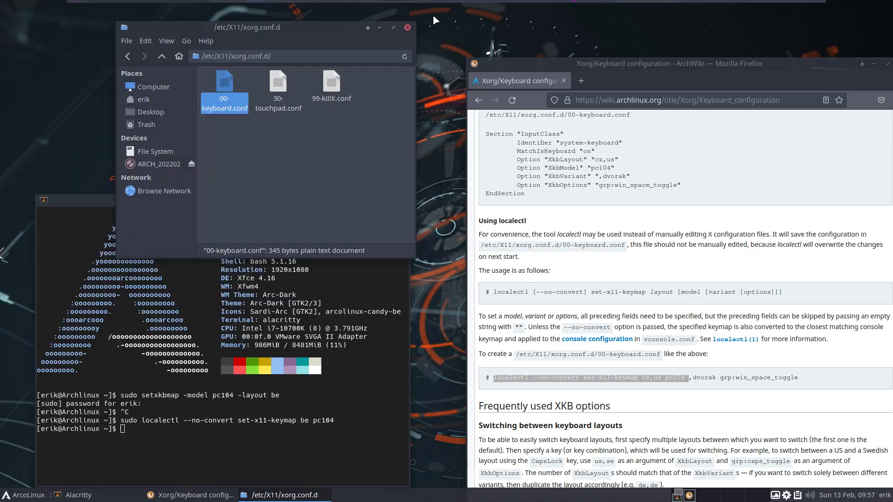
click(407, 27)
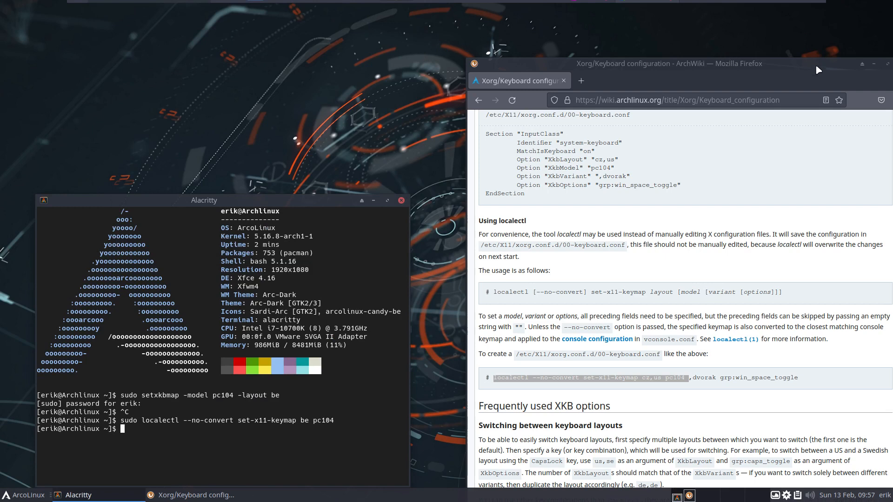
drag(819, 70, 634, 62)
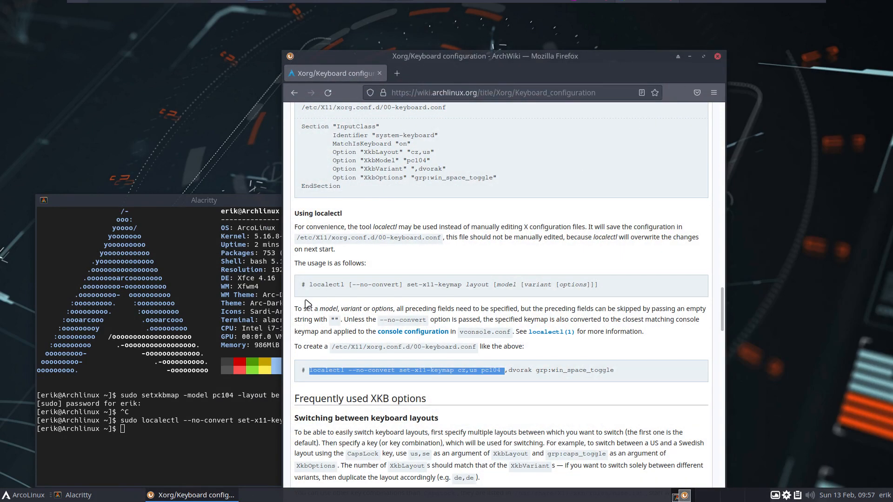
click(716, 56)
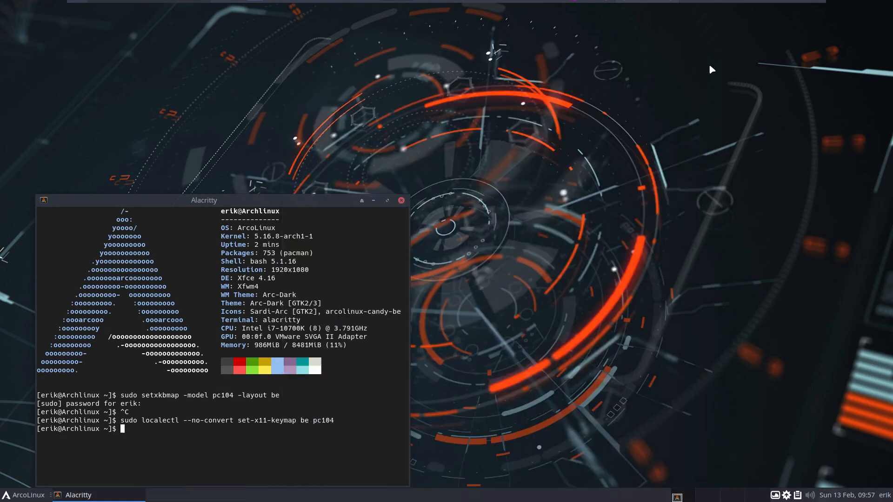
click(401, 201)
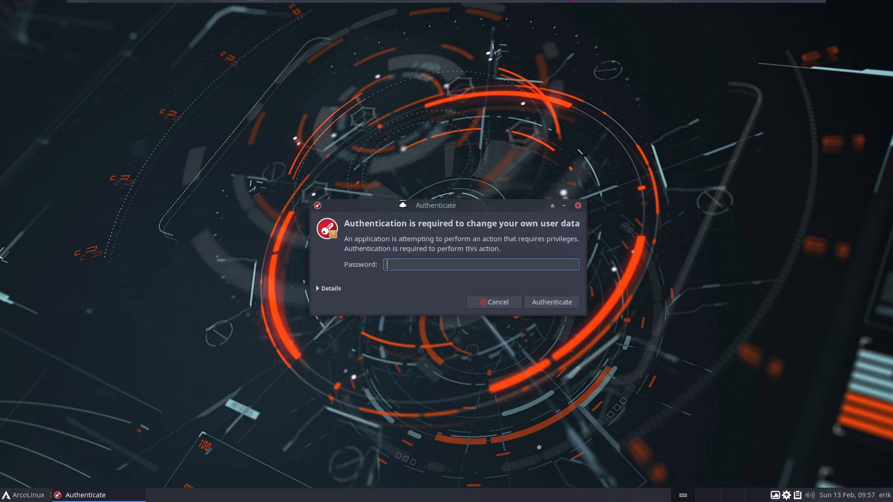
- Authenticate ArcoLinux Tweak Tool with the account password, install the i3 desktop, and close the tool
text(****)
key(Return)
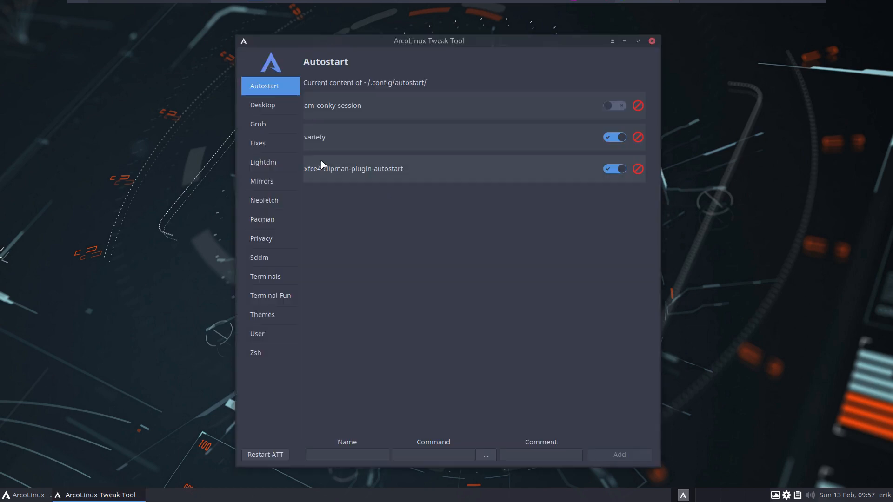
click(286, 106)
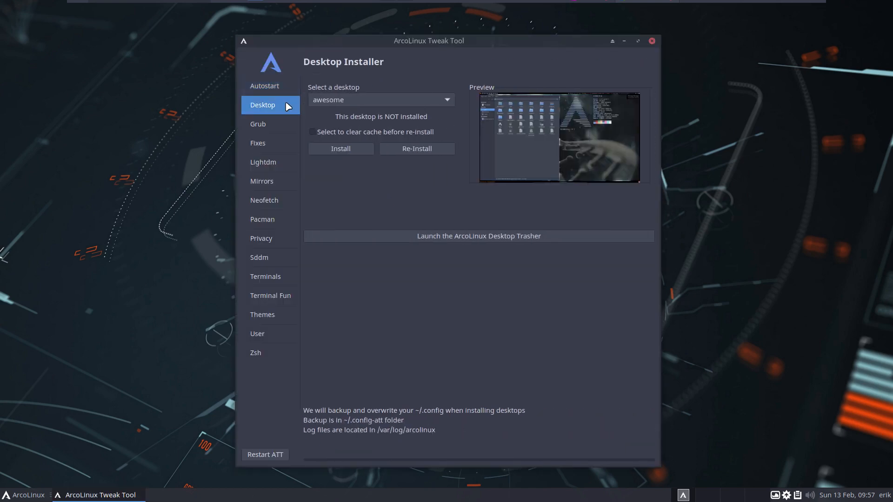
click(334, 104)
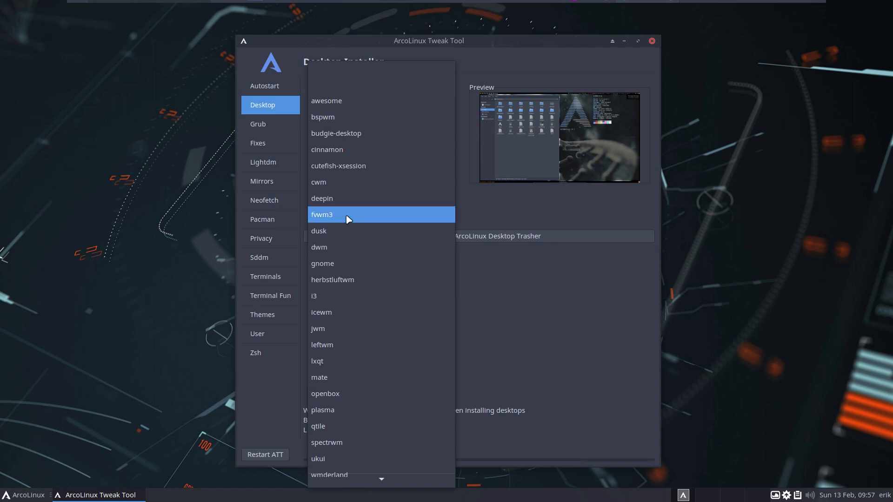
click(351, 298)
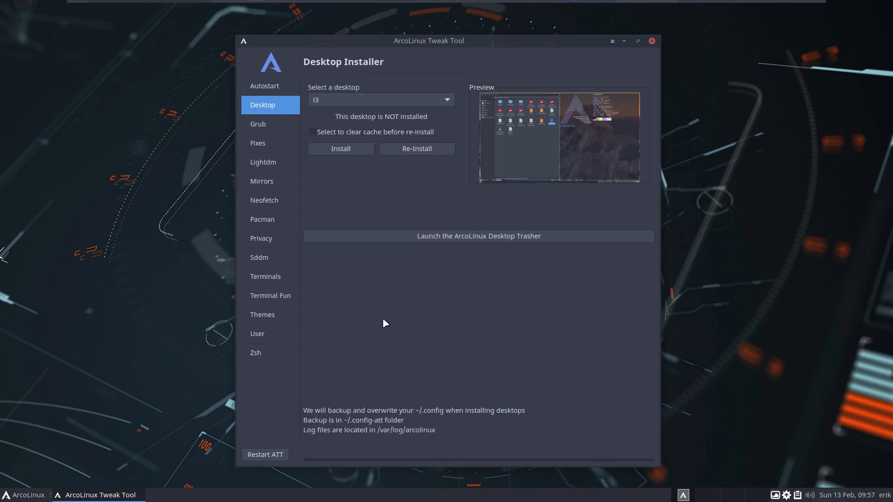
click(355, 151)
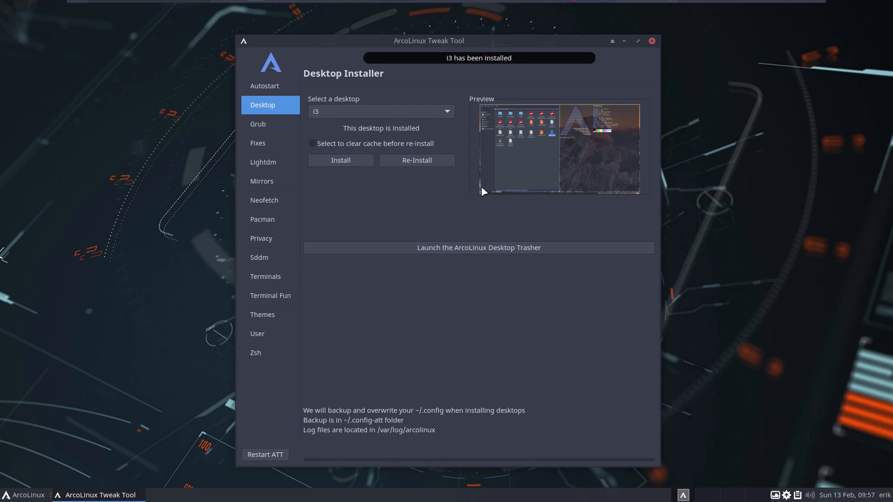
click(652, 40)
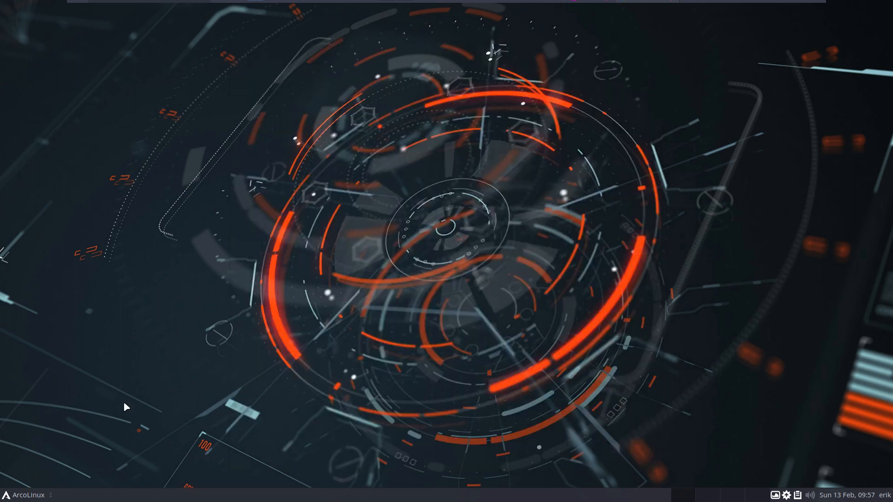
- Log out of the Xfce session and log in to the i3 session with the account password
click(41, 494)
click(63, 480)
click(373, 222)
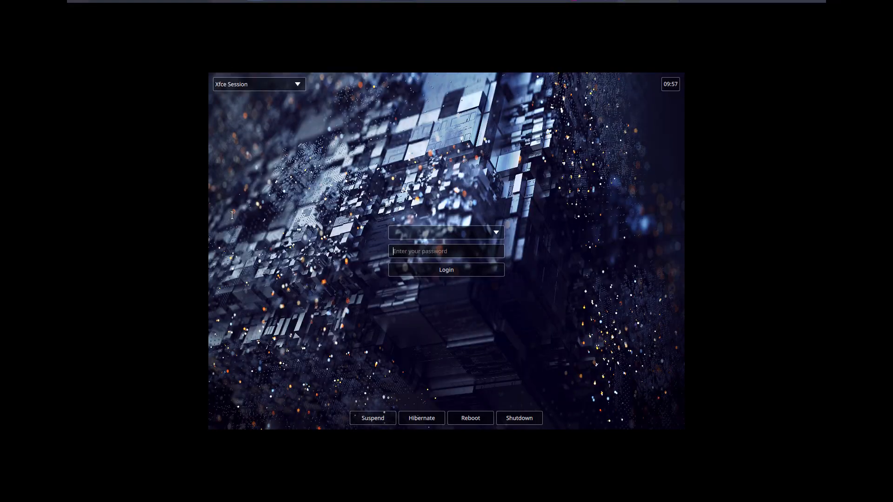
click(259, 84)
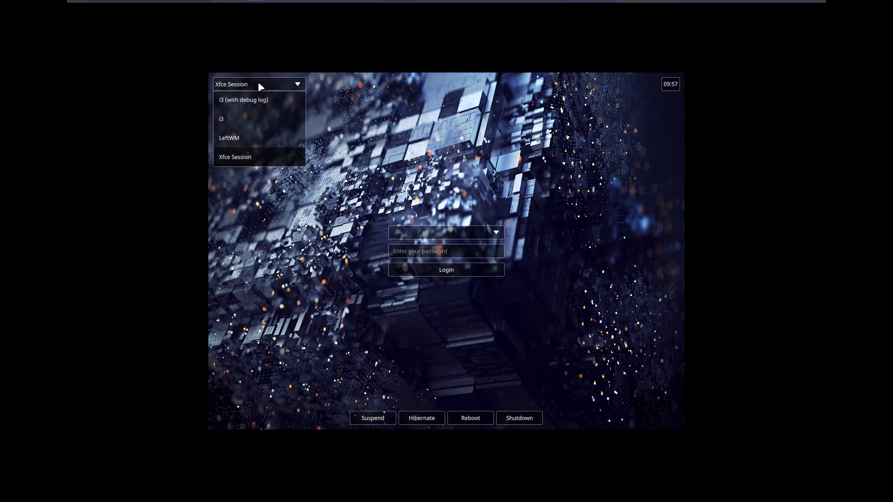
click(255, 119)
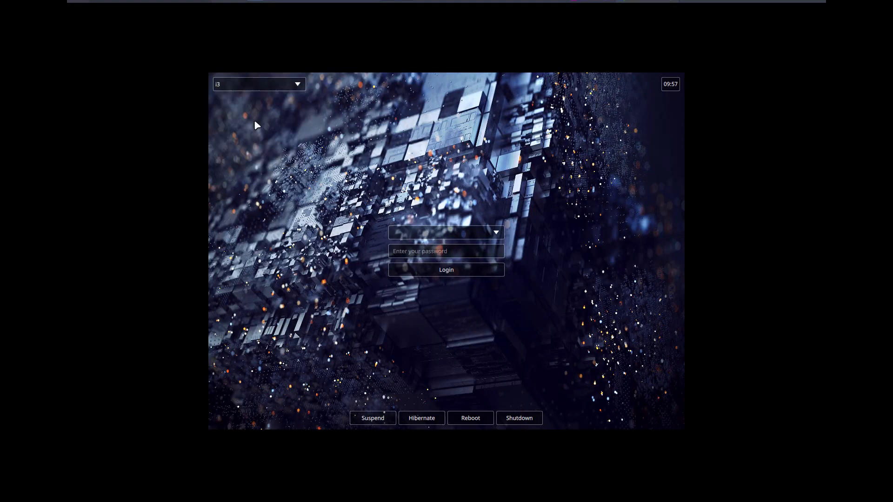
click(424, 251)
text(****)
key(Return)
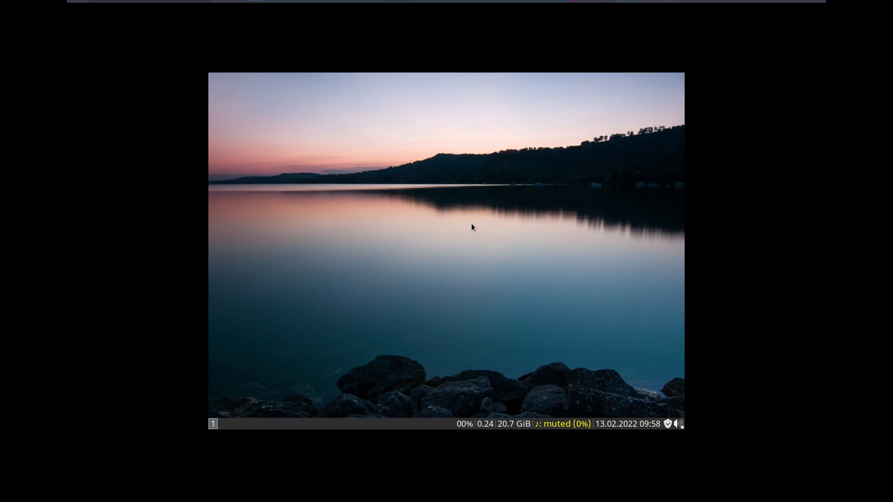
- Install open-vm-tools from a terminal with sudo pacman -S, entering the account password and accepting the installation
key(super+Return)
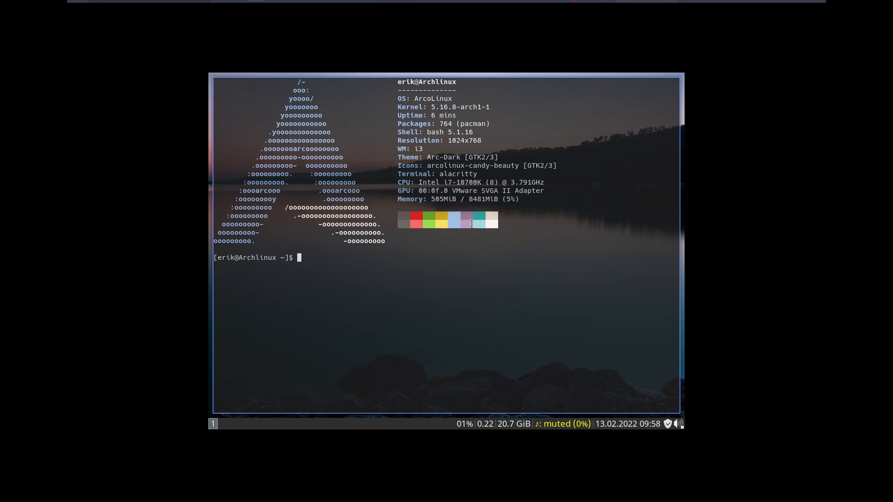
text(sudo pacman -S open-vm-tools)
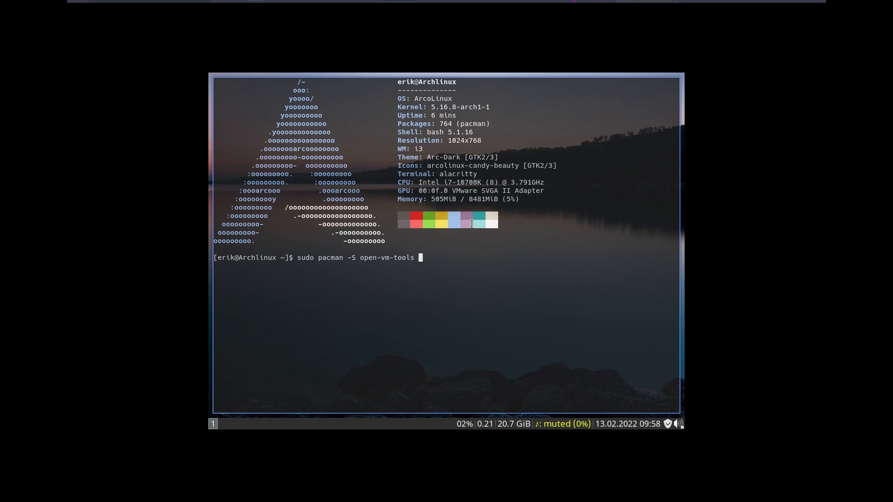
key(Return)
key(Return)
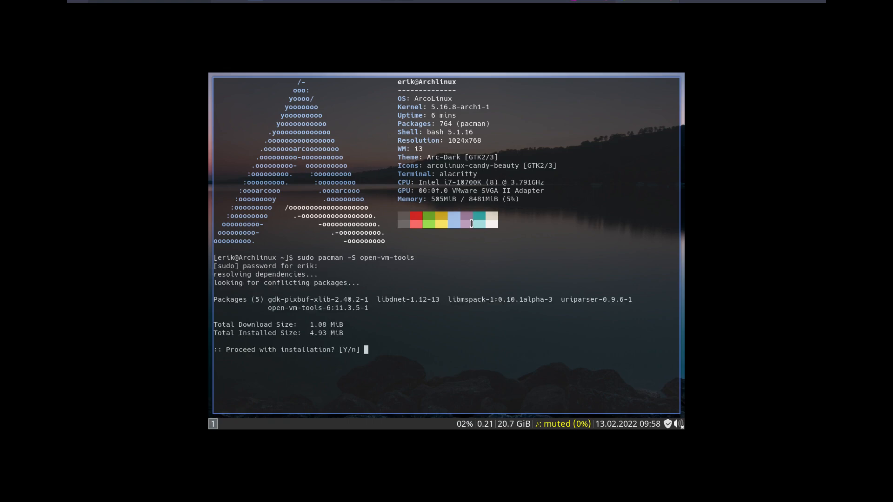
key(Return)
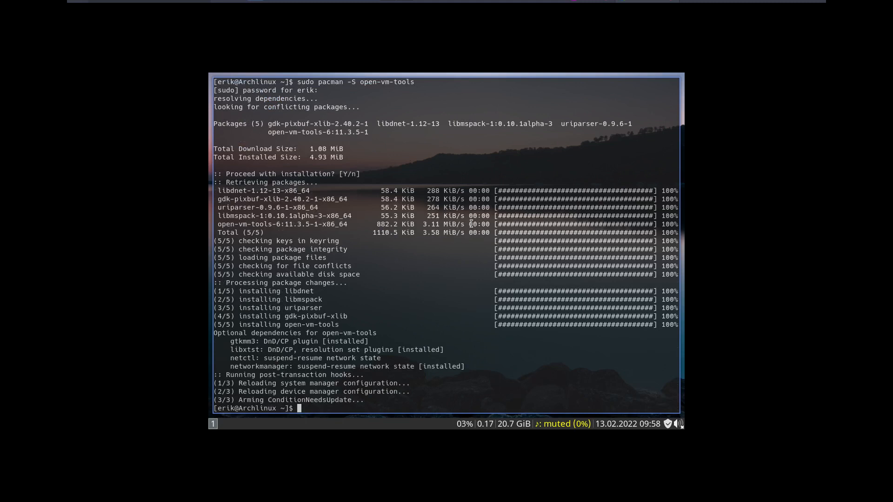
- Reboot with the sr alias and log back in to the i3 session with the account password
text(sr)
key(Return)
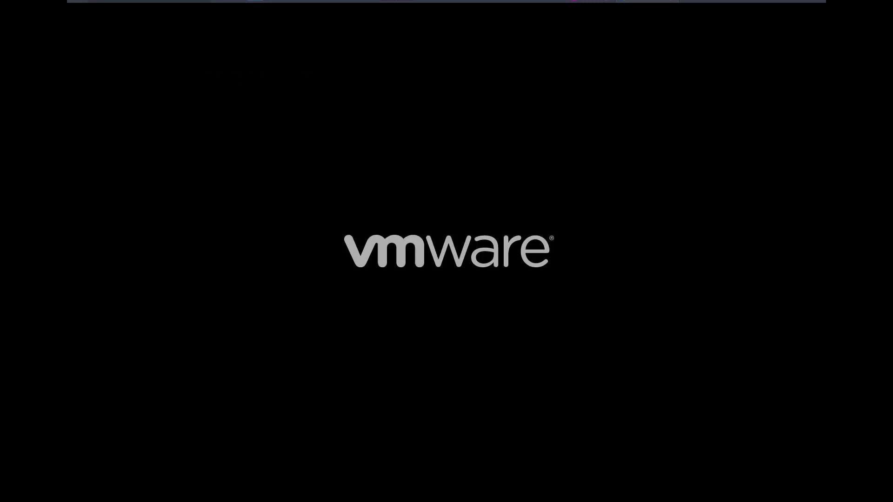
key(Return)
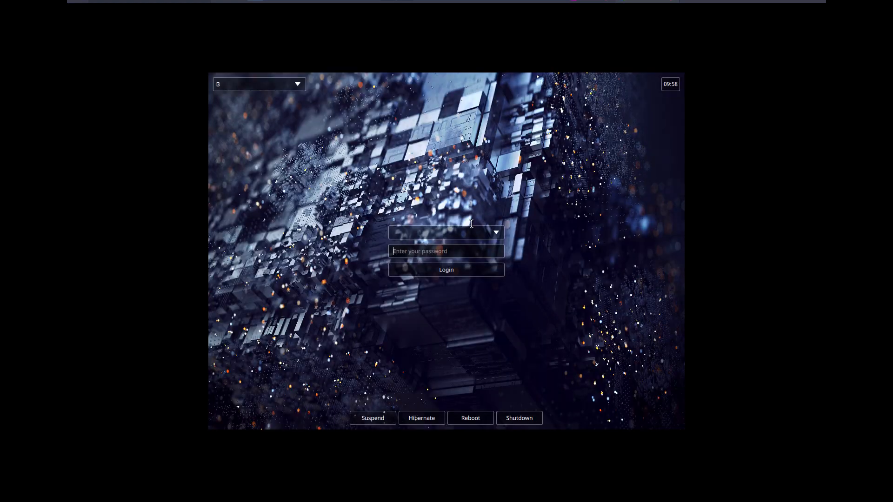
text(****)
key(Return)
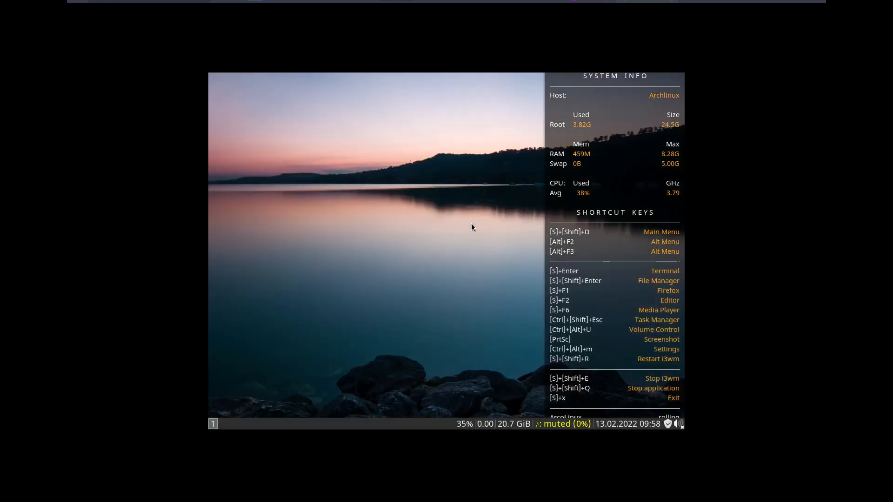
- Enter sudo systemctl enable in a new terminal and list all the units it can enable
key(super+Return)
text(syso)
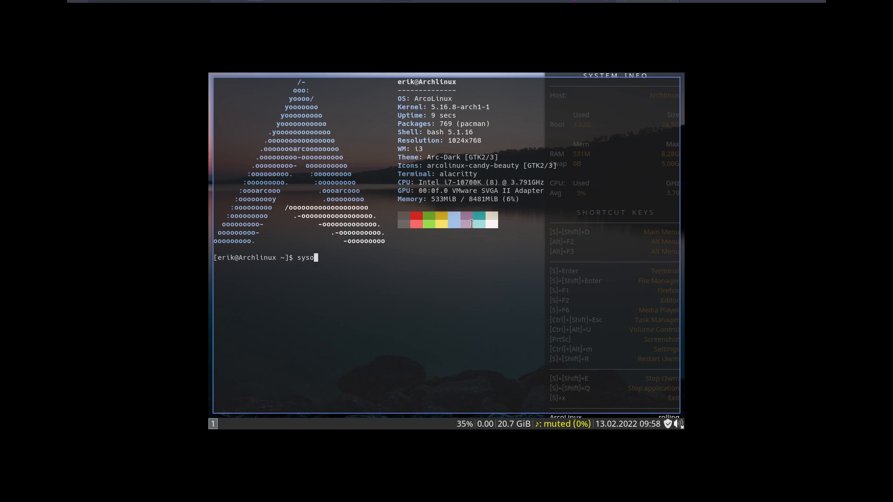
key(BackSpace)
key(BackSpace)
key(BackSpace)
text(sudo syet)
key(BackSpace)
key(BackSpace)
text(stemctl enable)
key(Tab)
key(Tab)
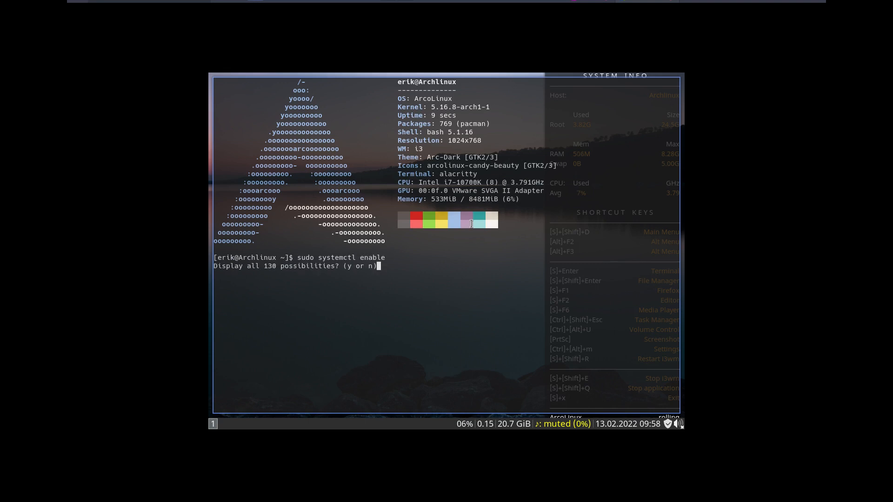
key(y)
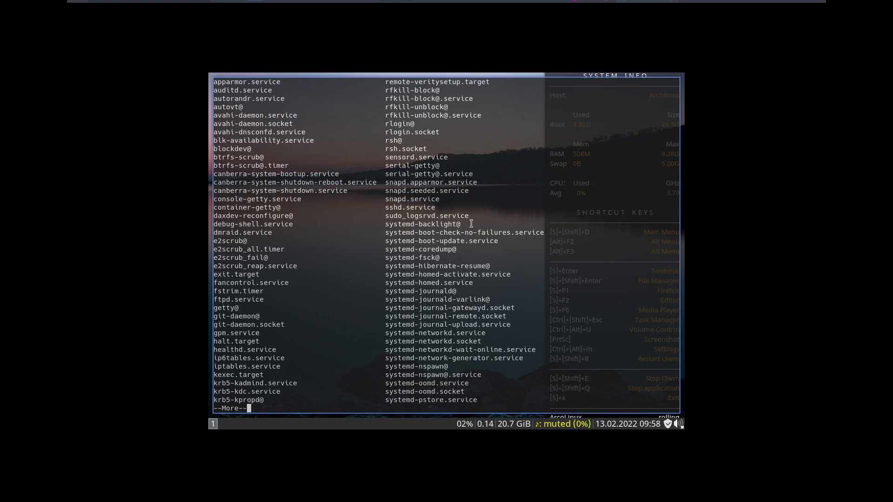
key(space)
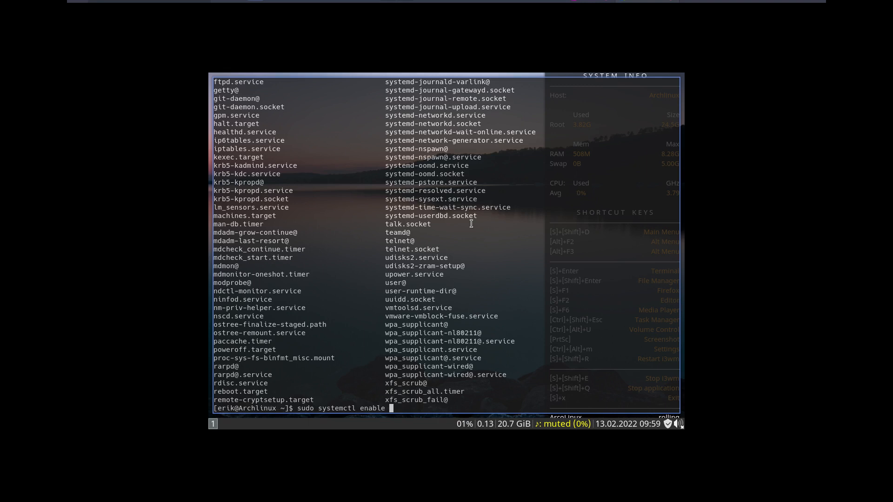
- Complete the systemctl enable command with vmtoolsd.service and run it with the account password
text(vmt)
key(Tab)
key(Return)
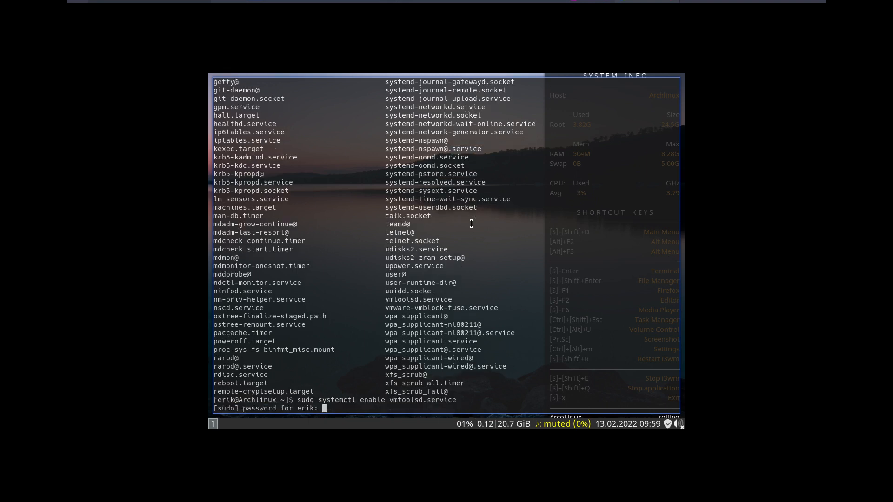
key(Return)
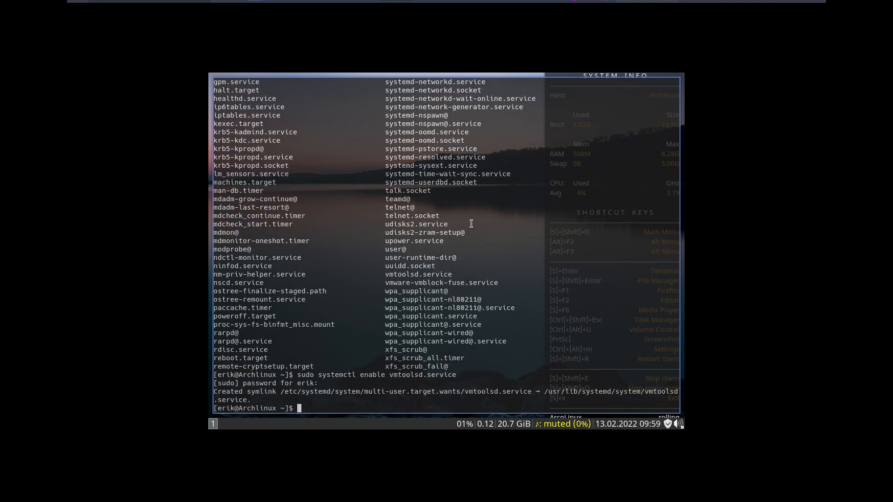
- Reboot with the sr alias and boot the Arch Linux entry
text(sr)
key(Return)
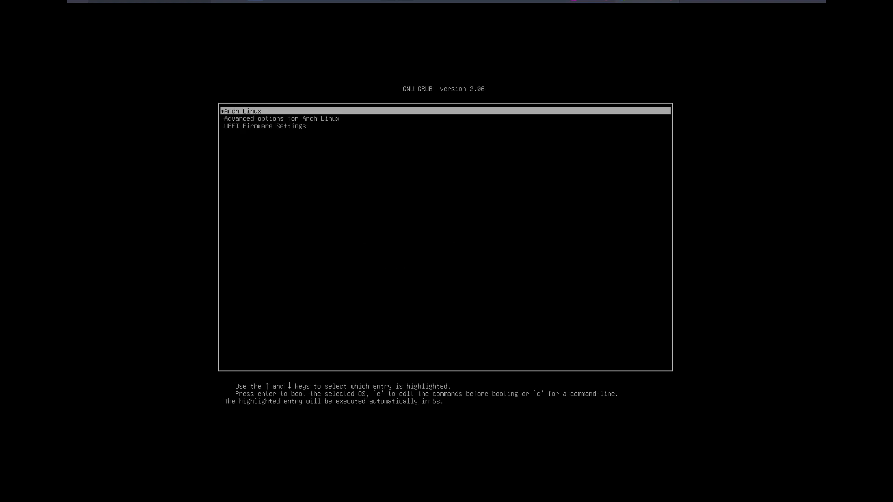
key(Return)
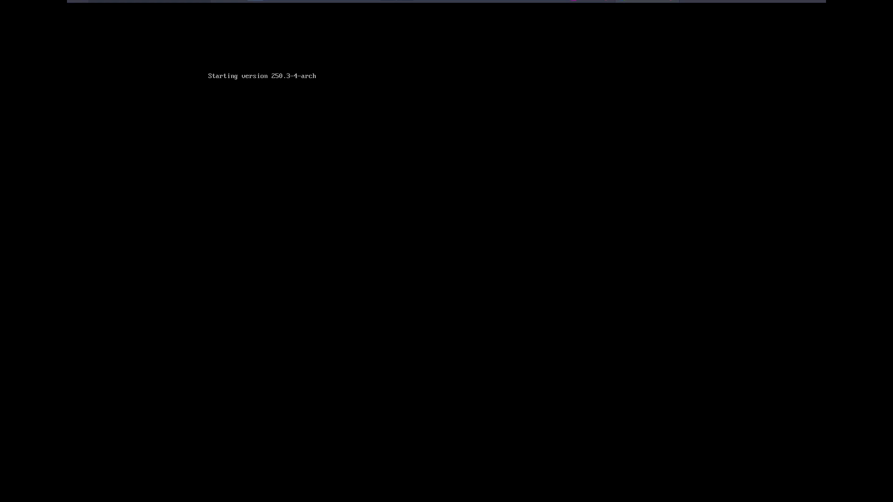
- Log in to the i3 session with the account password, and switch the virtual machine out of full screen and back
text(••••)
key(Return)
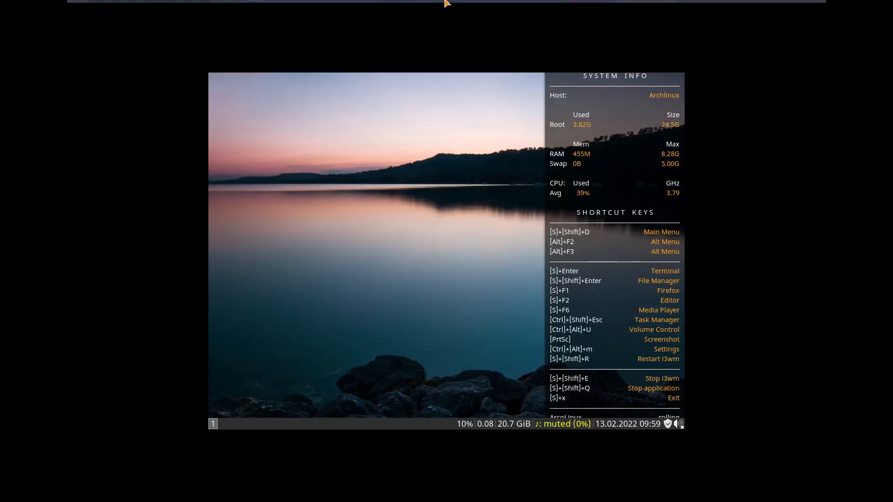
click(390, 9)
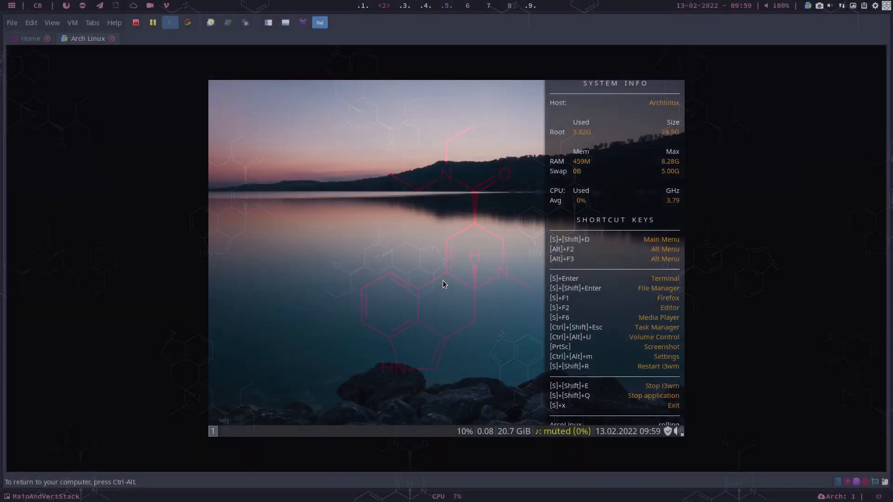
click(303, 22)
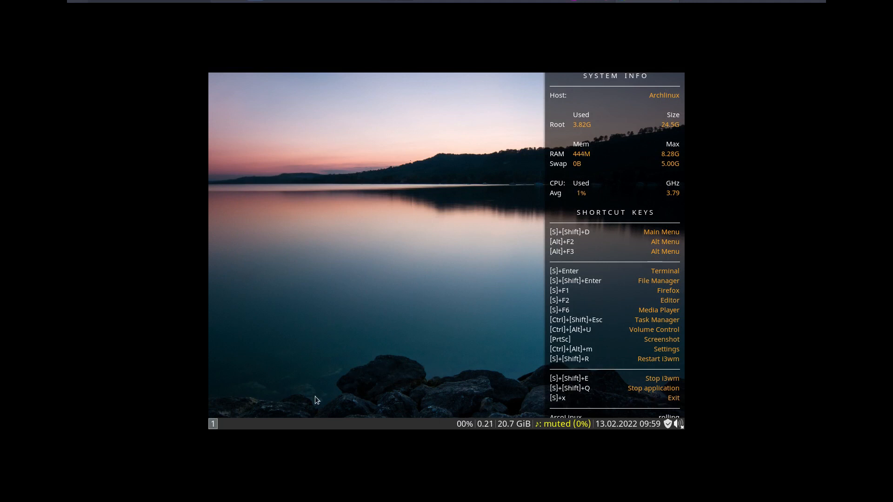
- Reboot from the i3 exit screen, choose the LeftWM session and log in with the account password
key(super+x)
key(r)
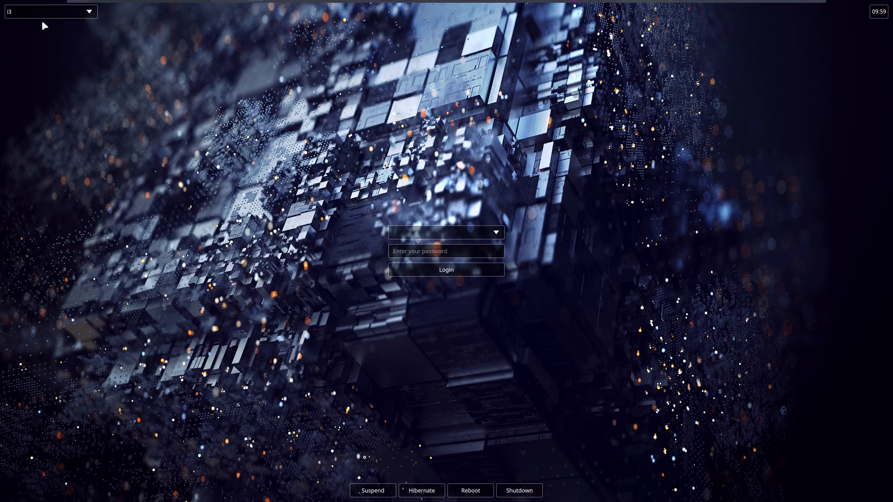
click(41, 14)
click(31, 64)
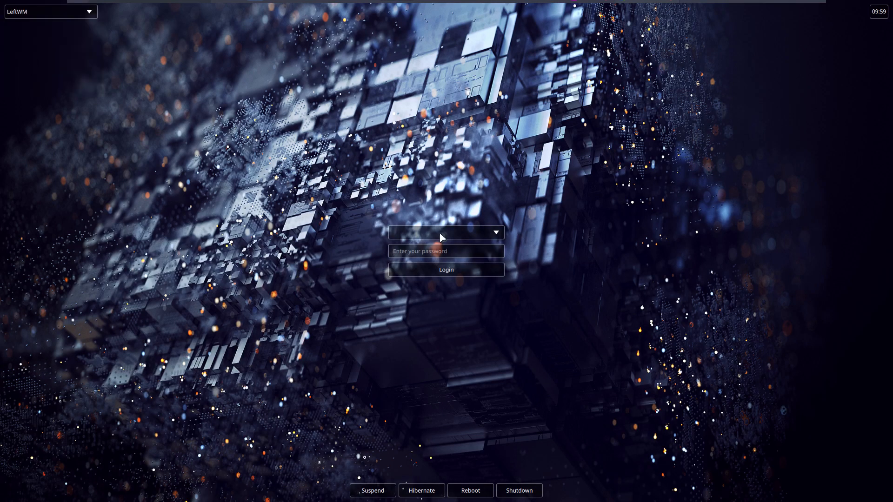
click(441, 251)
text(••••)
key(Return)
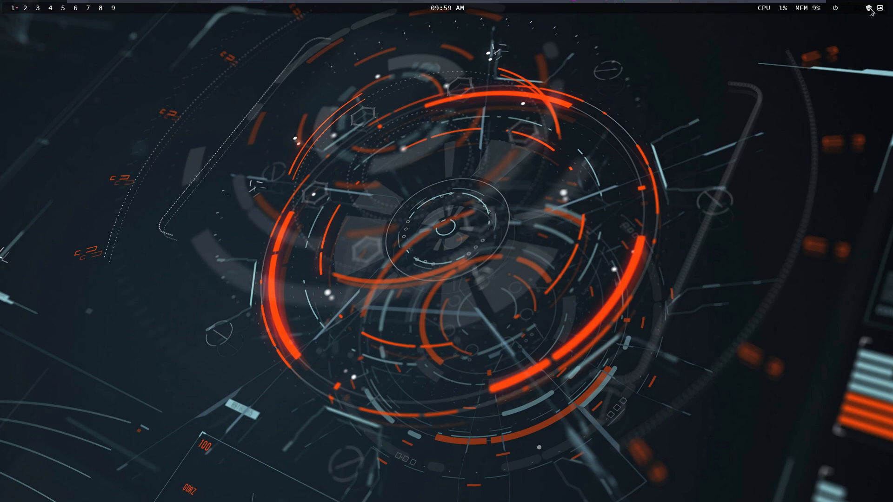
- Open two terminals in LeftWM to check the reported resolution, and log out of the session
key(super+Return)
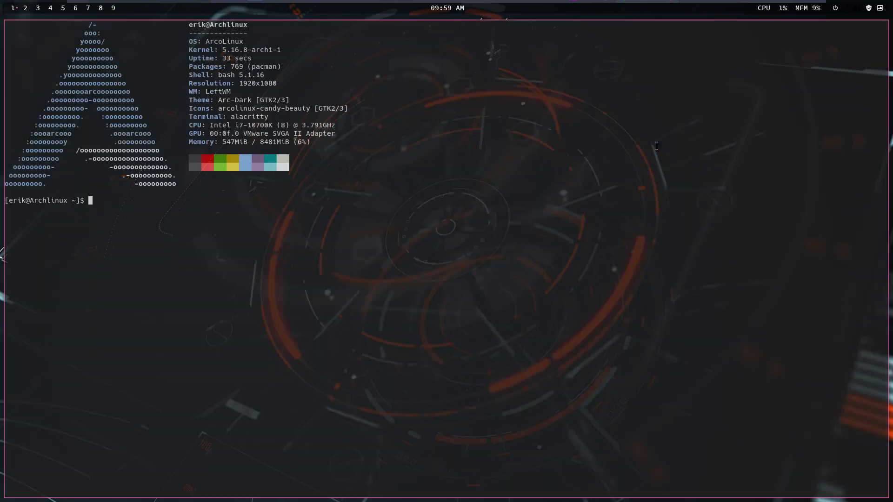
key(super+Return)
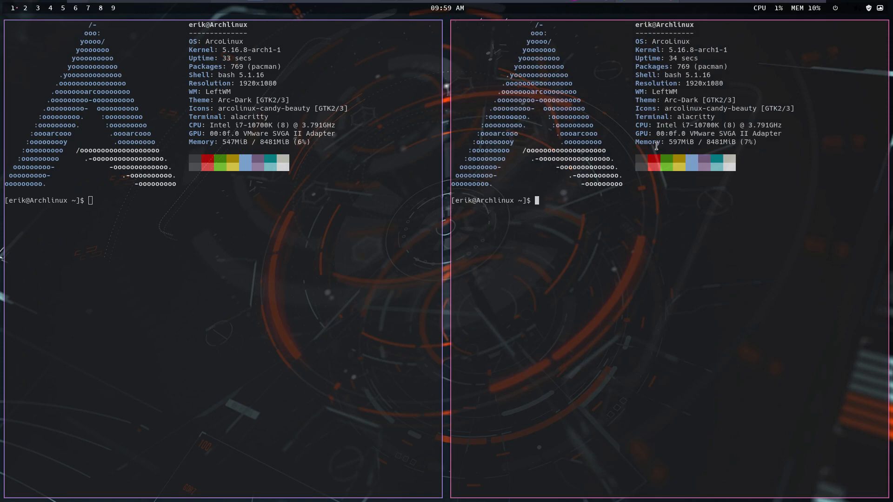
key(super+x)
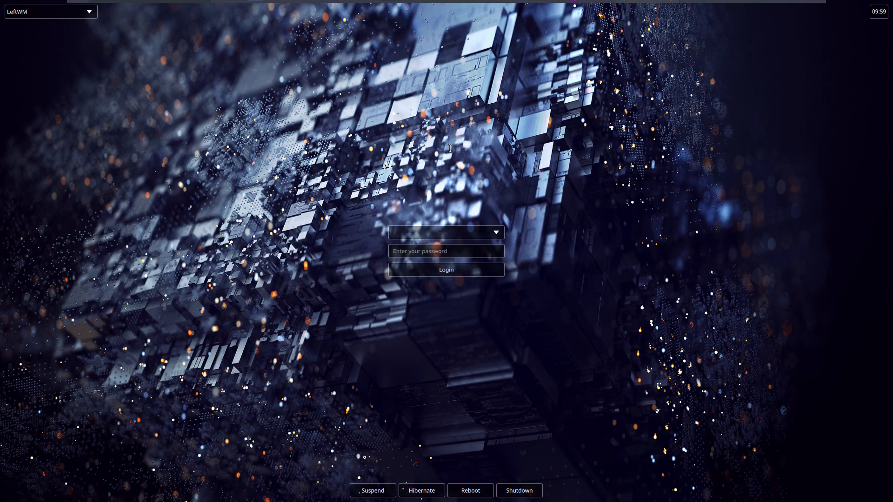
- Choose the i3 session on the login screen and log in with the account password
click(38, 10)
click(40, 47)
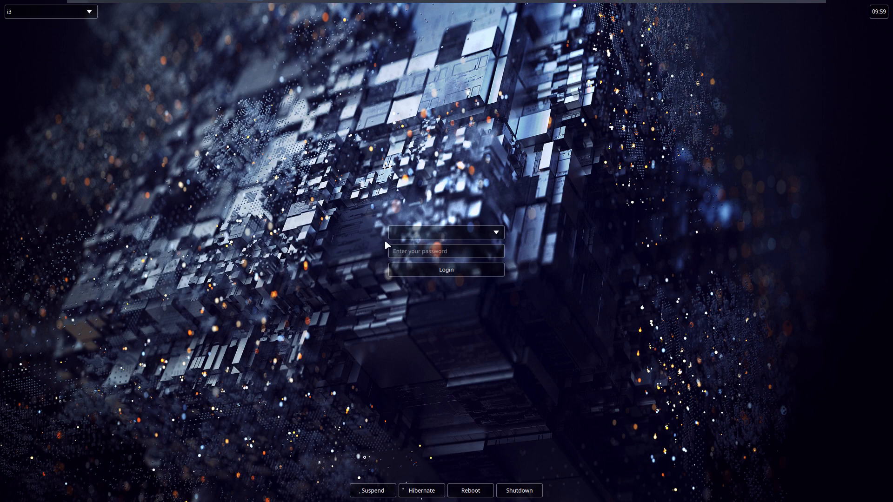
click(422, 250)
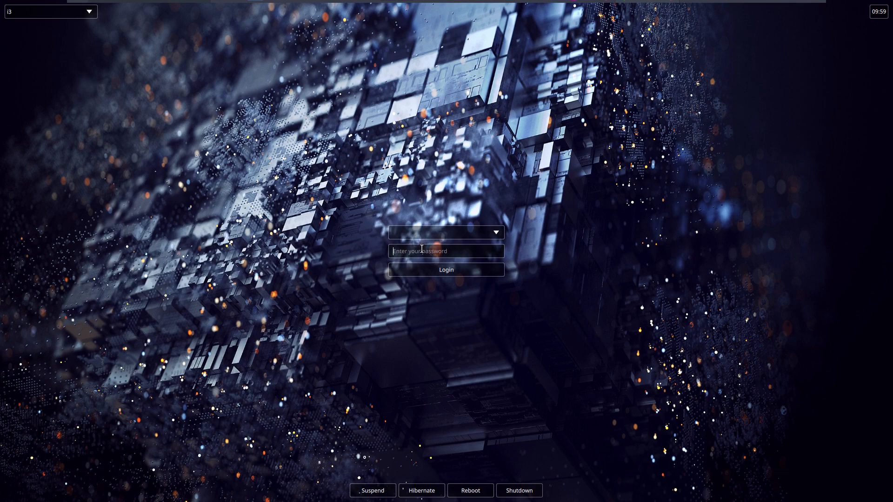
text(****)
key(Return)
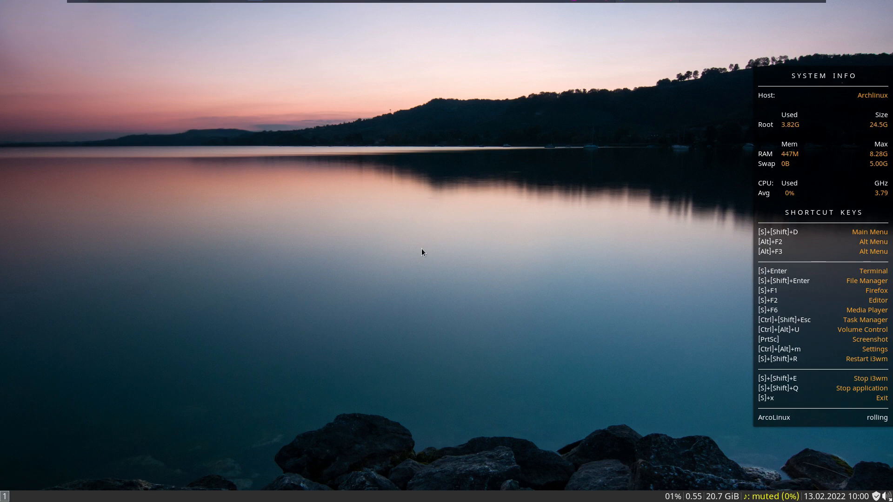
- Hide the system info and shortcut keys overlay, and open two terminals side by side in i3
key(super+c)
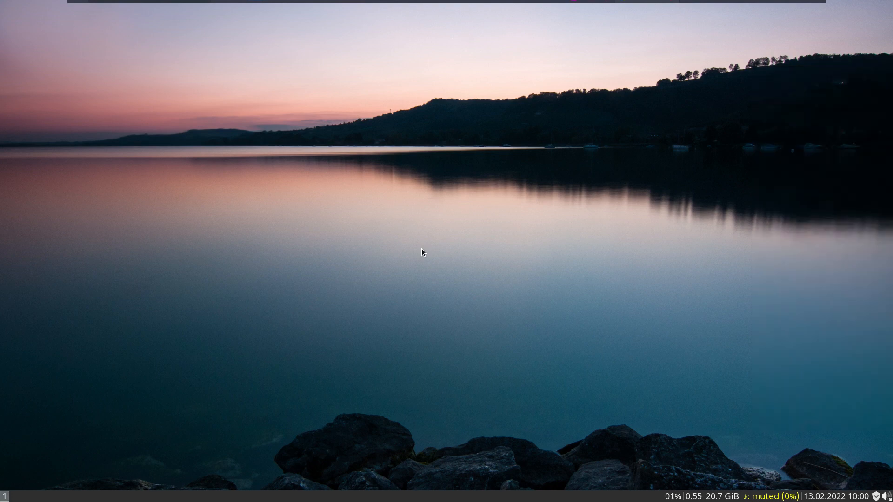
key(super+Return)
key(super+Return)
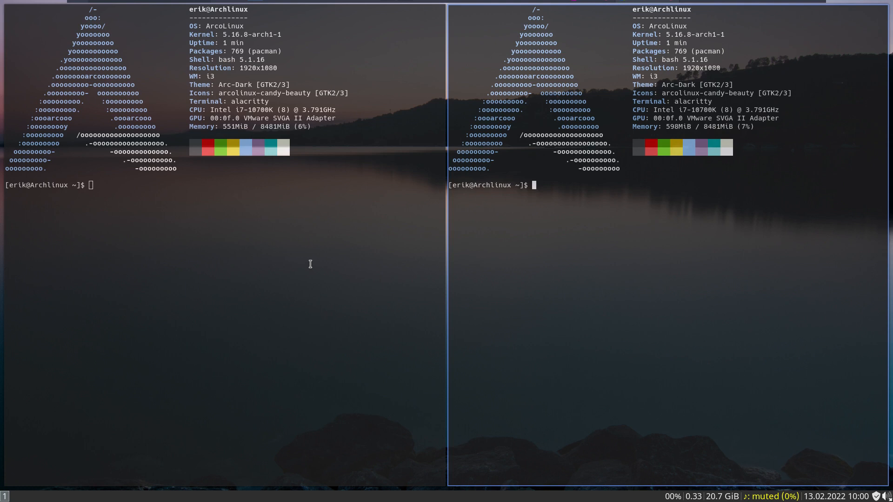
- Enter systemctl enable in the terminal and list all the units it can enable
text(ssy)
key(BackSpace)
text(stemctl enable)
key(Tab)
key(Tab)
key(y)
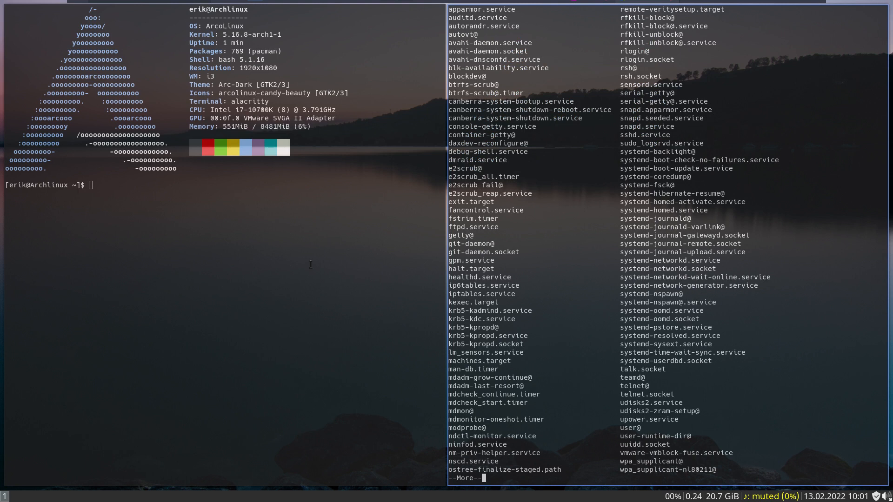
key(space)
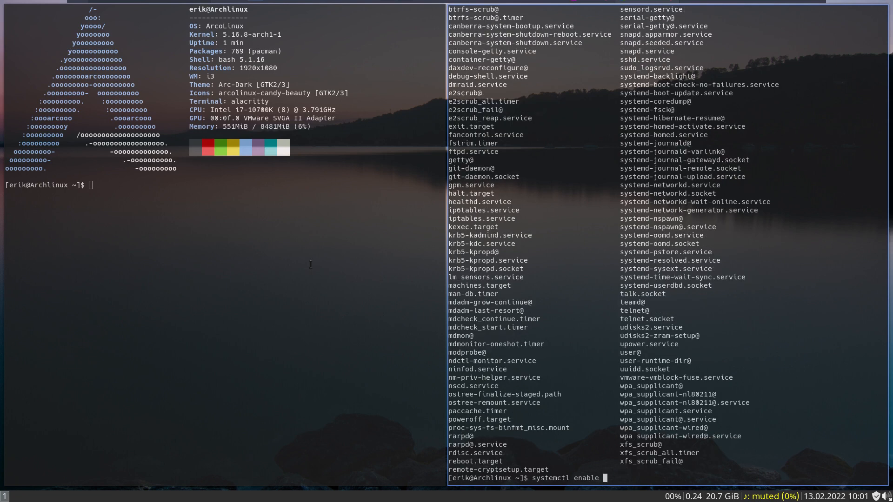
- Replace enable with status in the systemctl command, complete it with vmtoolsd.service and run it
key(BackSpace)
key(BackSpace)
key(BackSpace)
key(BackSpace)
key(BackSpace)
key(BackSpace)
key(BackSpace)
text(status vm)
key(Tab)
key(Tab)
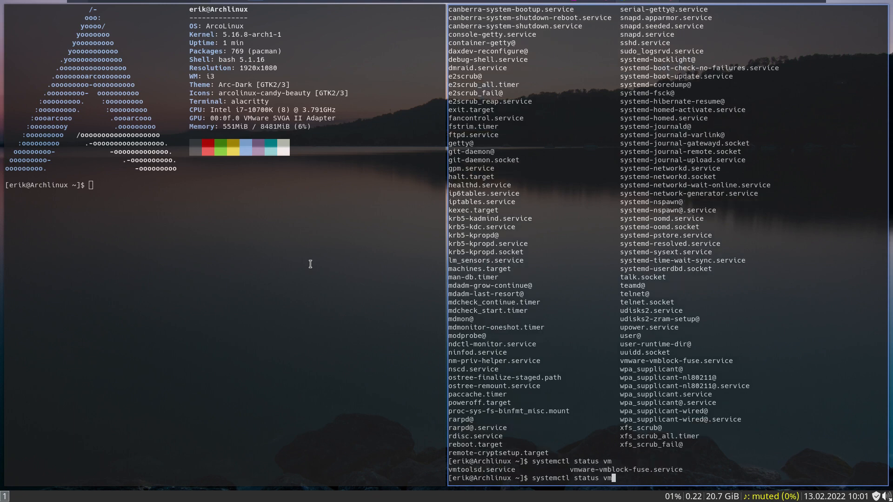
text(t)
key(Tab)
key(Return)
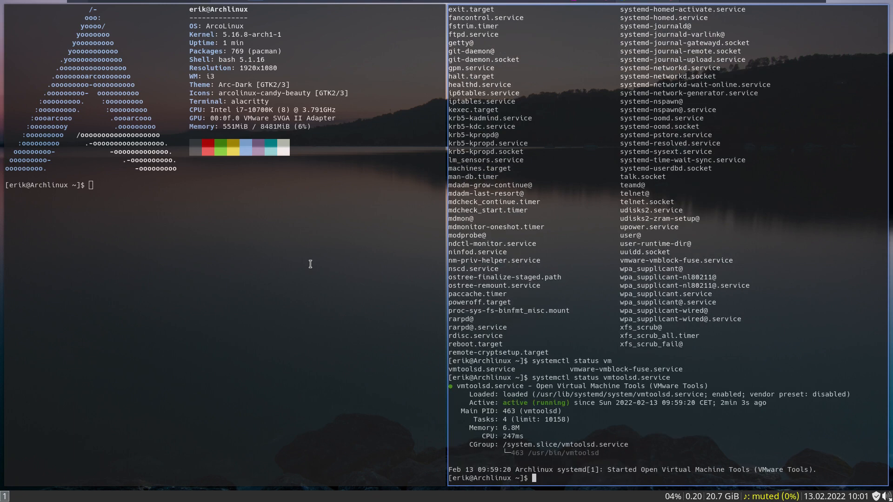